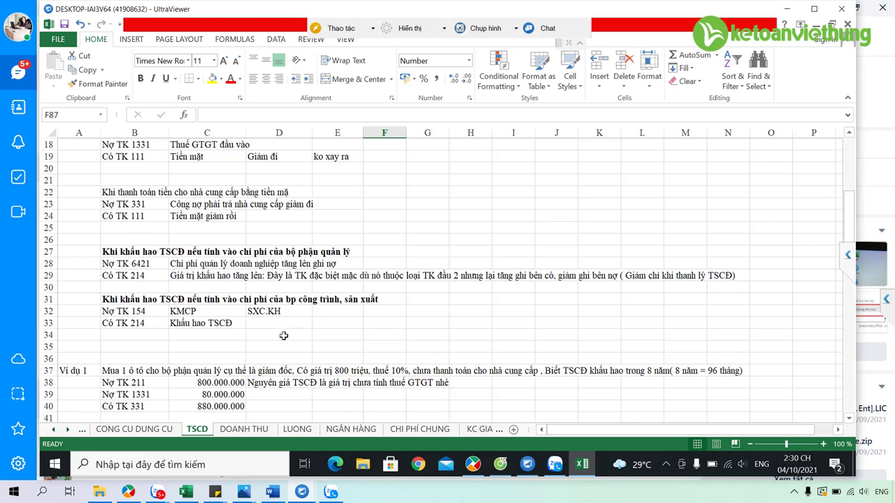
Highlight the "Ghi giảm TSCĐ" heading in cell B84, in the fixed-asset disposal section, with a yellow fill.
scroll(285, 353, down, 8)
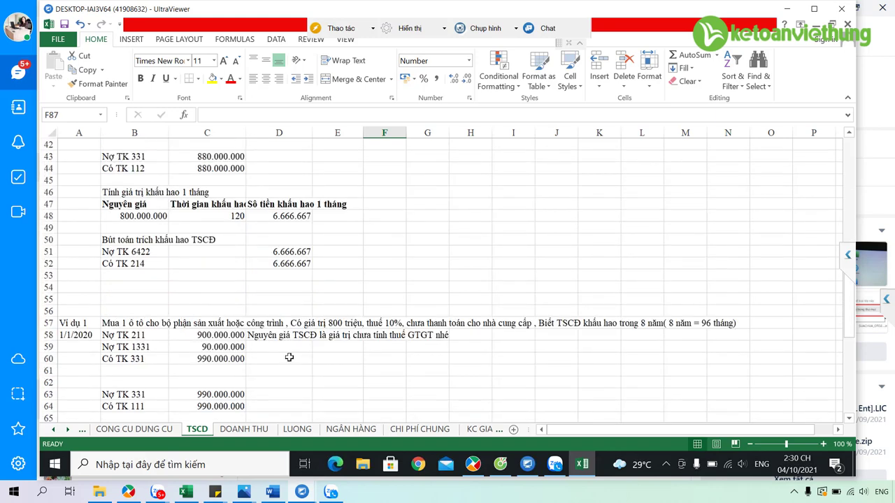
scroll(289, 357, down, 2)
scroll(288, 357, down, 2)
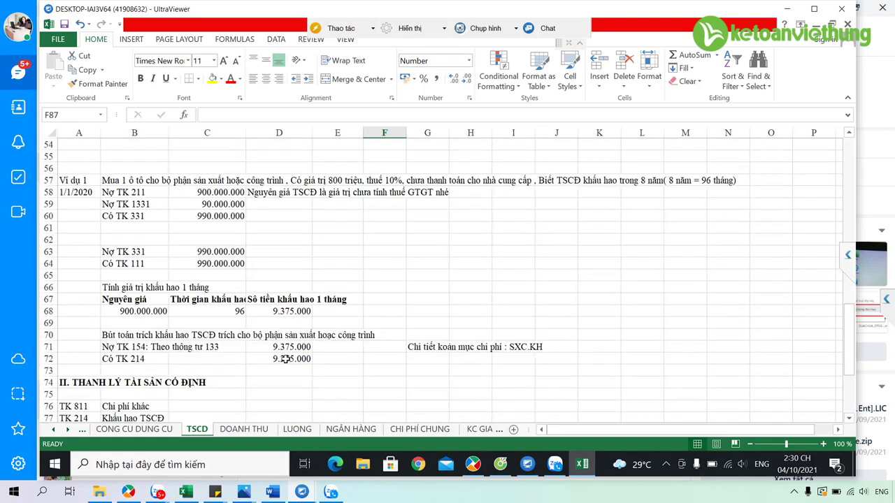
scroll(285, 358, down, 2)
scroll(285, 359, down, 4)
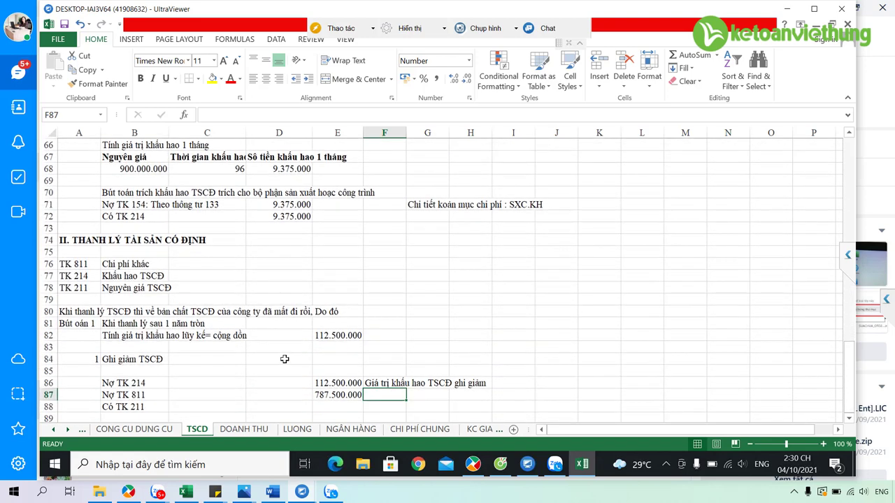
click(140, 316)
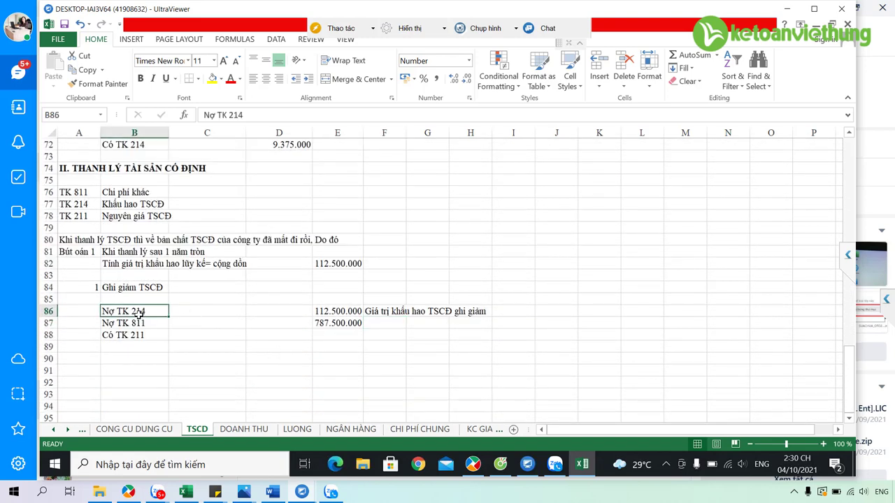
click(153, 288)
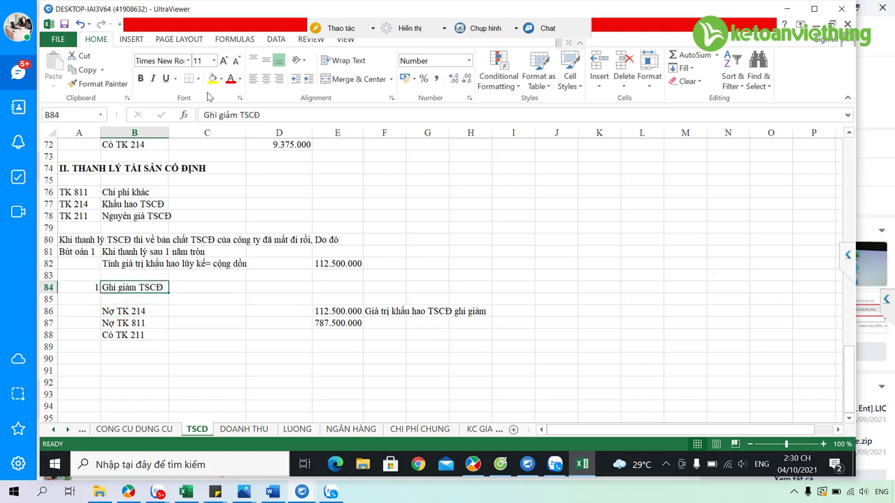
click(212, 79)
Enter the note "Giá trị còn lại của TSCĐ( nguyen giá - giá trị đã khấu hao lũy kế)" in F87, beside the TK 811 amount.
click(164, 311)
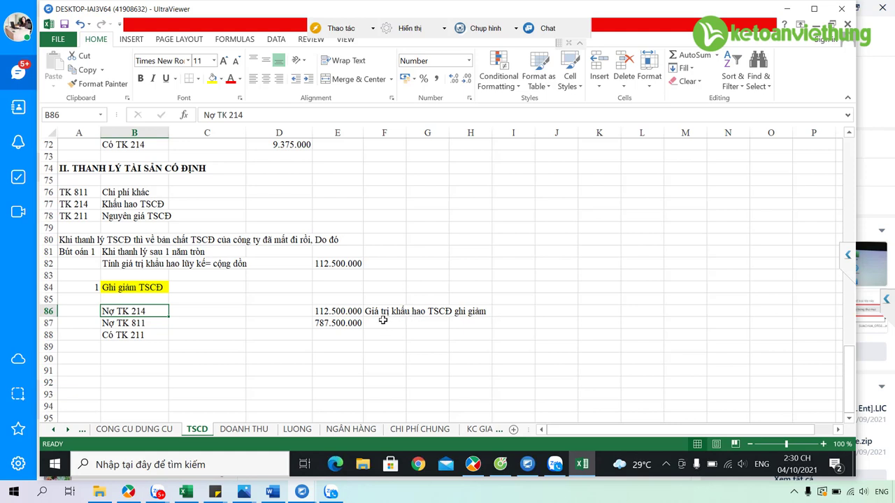
drag(351, 316, 351, 320)
click(342, 315)
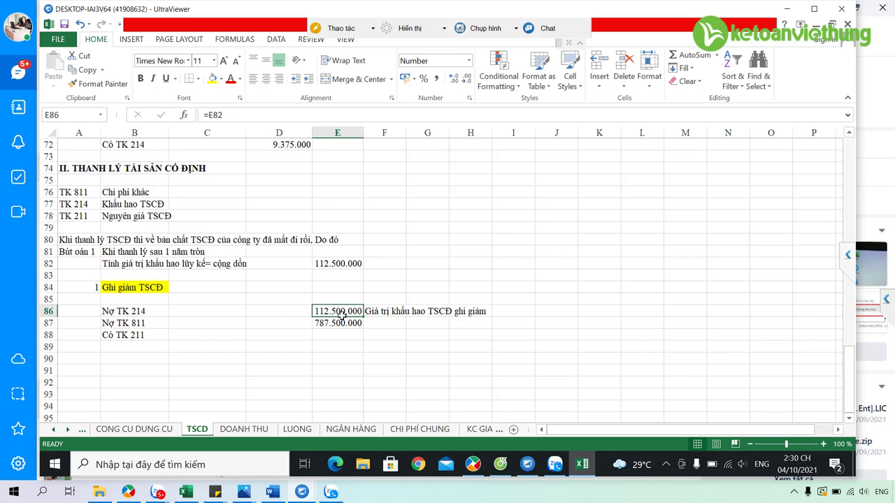
key(Return)
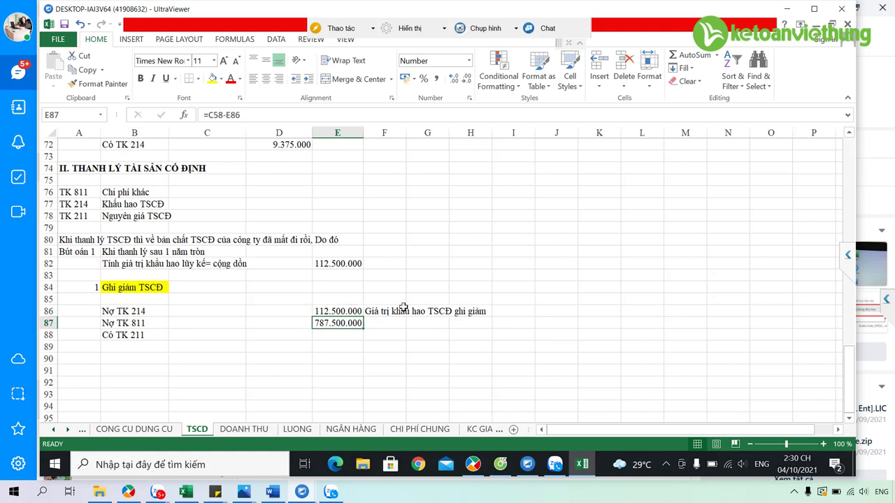
key(Right)
text(Giá trị co)
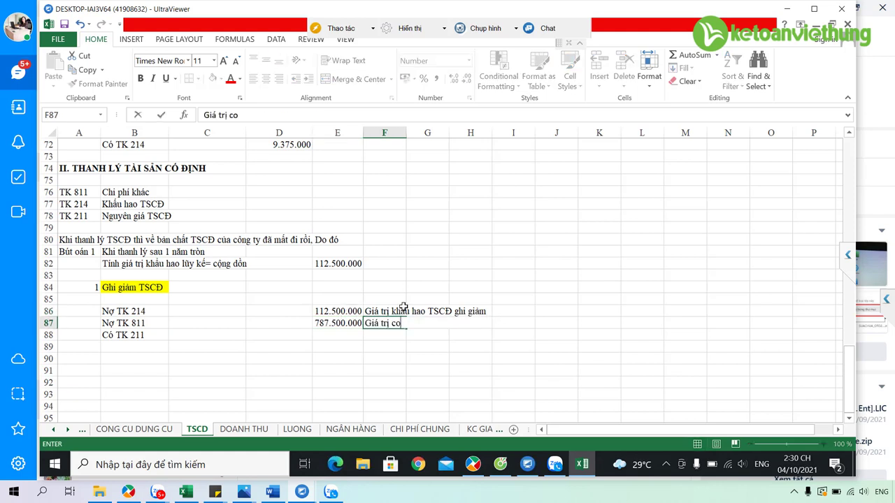
key(BackSpace)
text(òn lại của TSC)
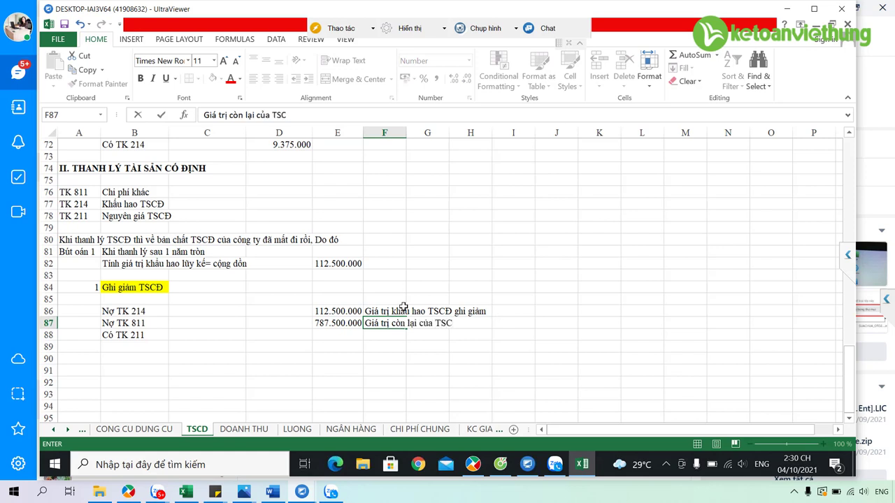
text(Đ( nguyen giá)
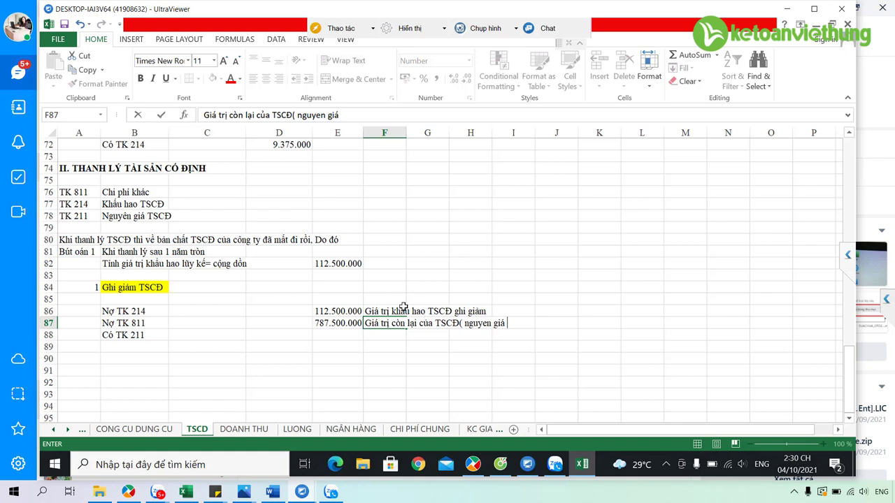
text( - giá trị đã)
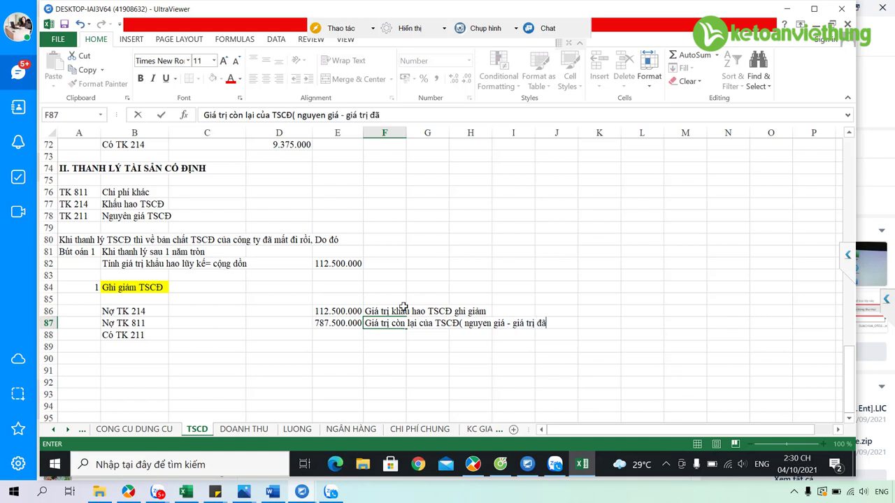
text( khấu hao lũy kế))
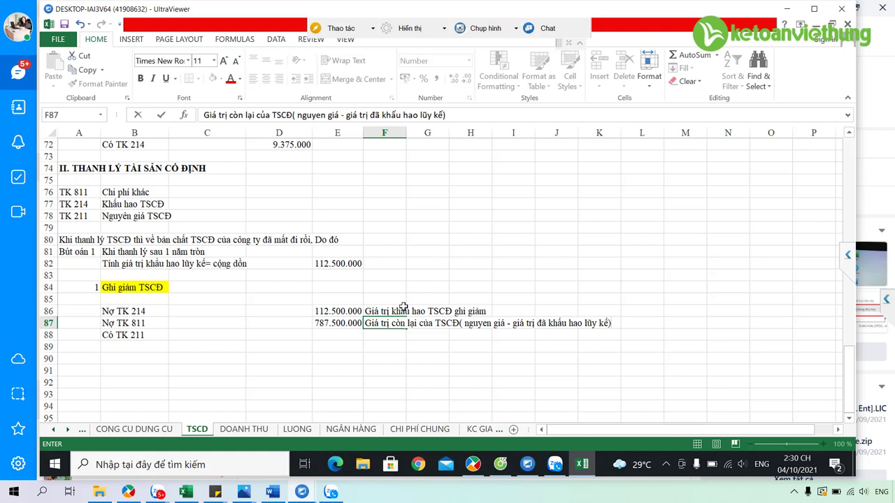
key(Return)
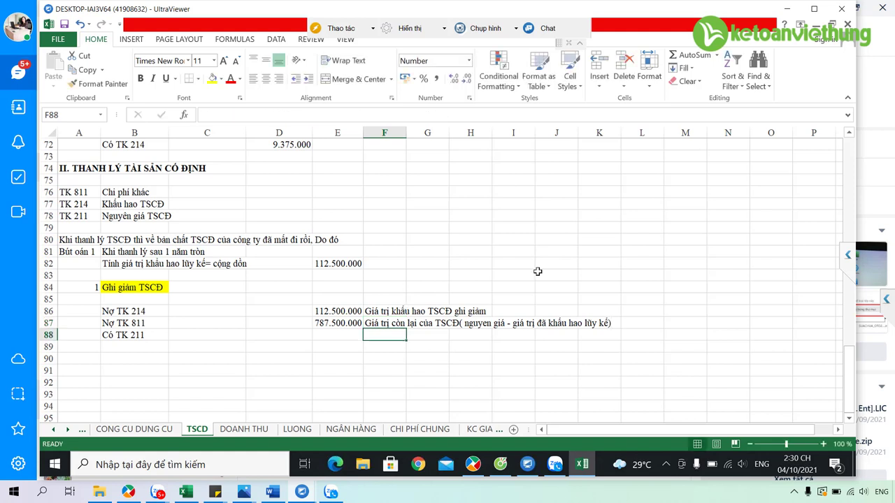
Calculate the Có TK 211 amount in E88 as the sum of the two debit amounts with =E86+E87.
click(345, 336)
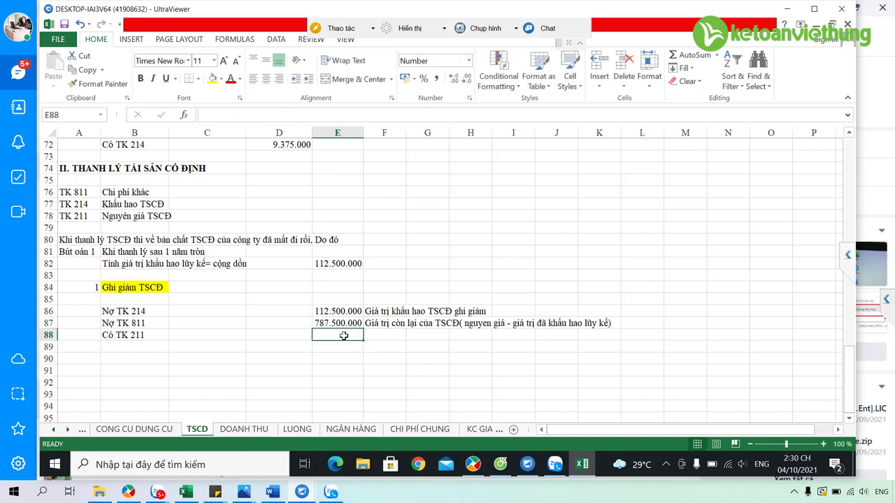
text(=)
key(Up)
key(Up)
text(+)
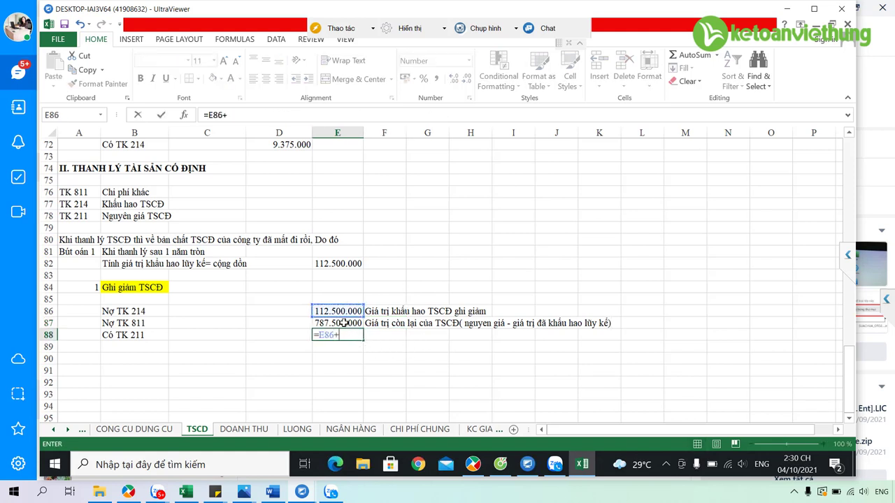
key(Up)
key(Return)
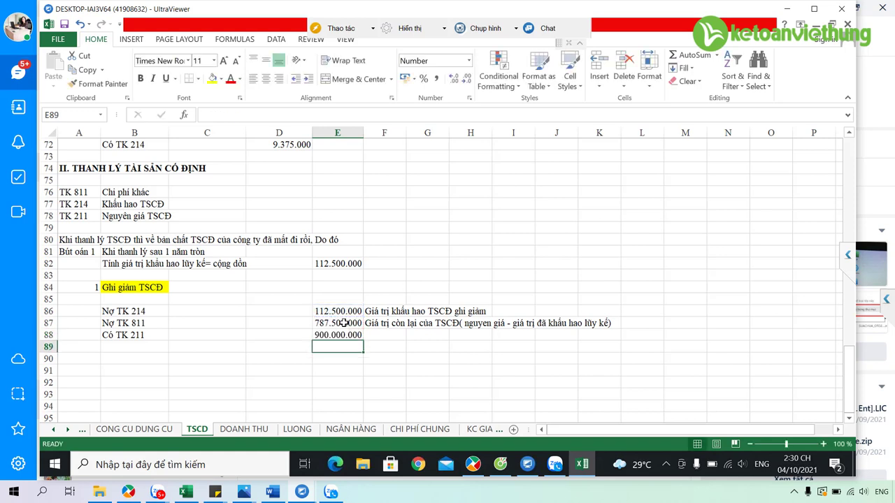
Add "Thể hiện" at the start of the note in F87 on the Nợ TK 811 line.
click(154, 322)
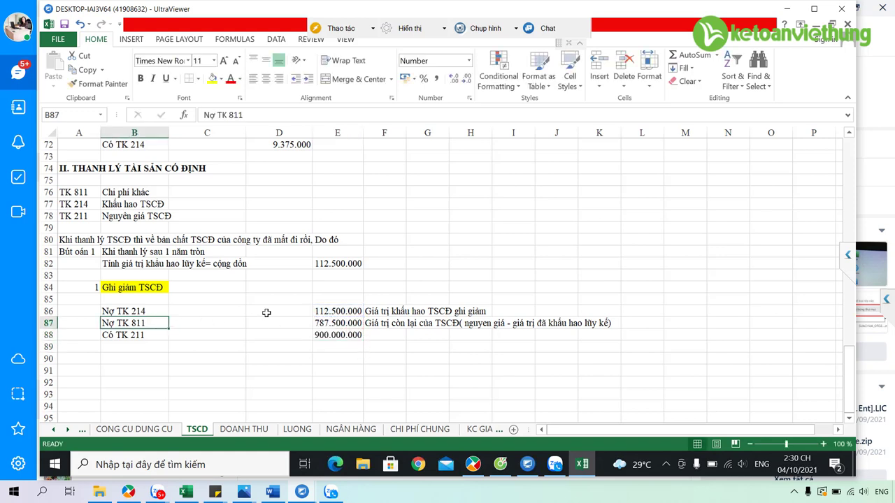
click(392, 325)
click(205, 115)
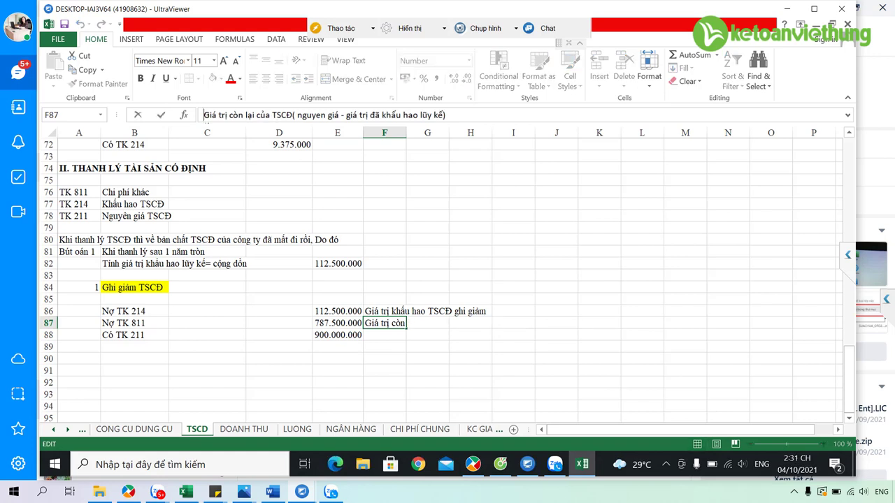
text(Thể hiện)
key(Return)
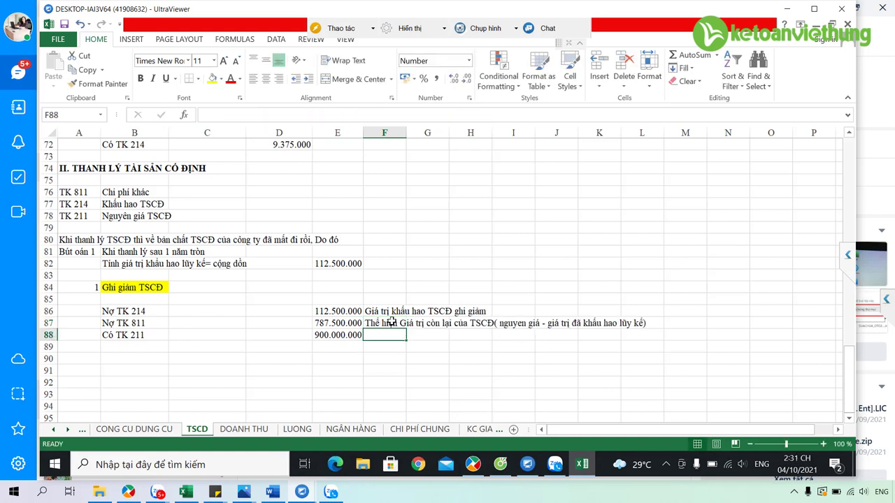
click(392, 322)
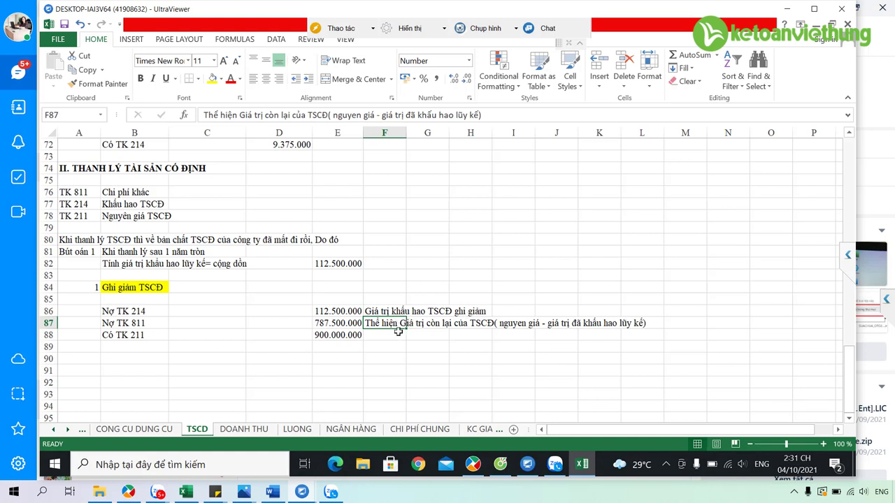
Label the three journal lines in C86:C88 as "Khấu hao", "Cp khác" and "Nguyên giá giảm".
click(151, 322)
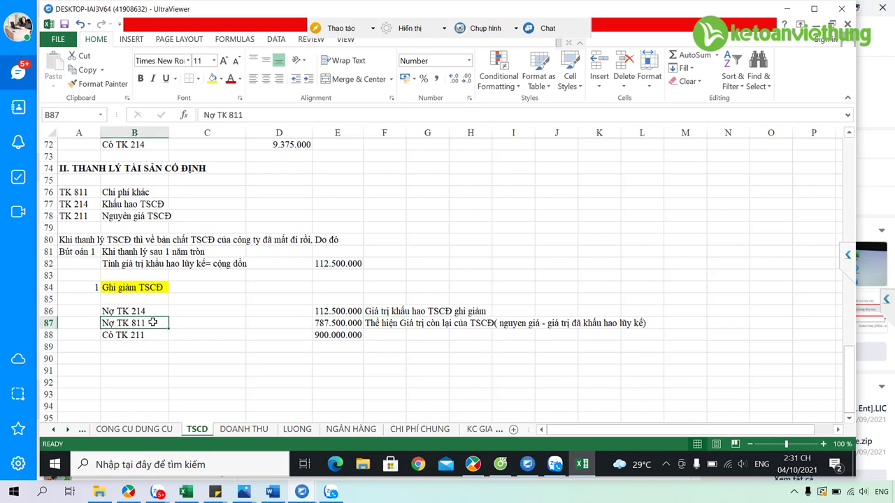
double_click(155, 322)
click(196, 313)
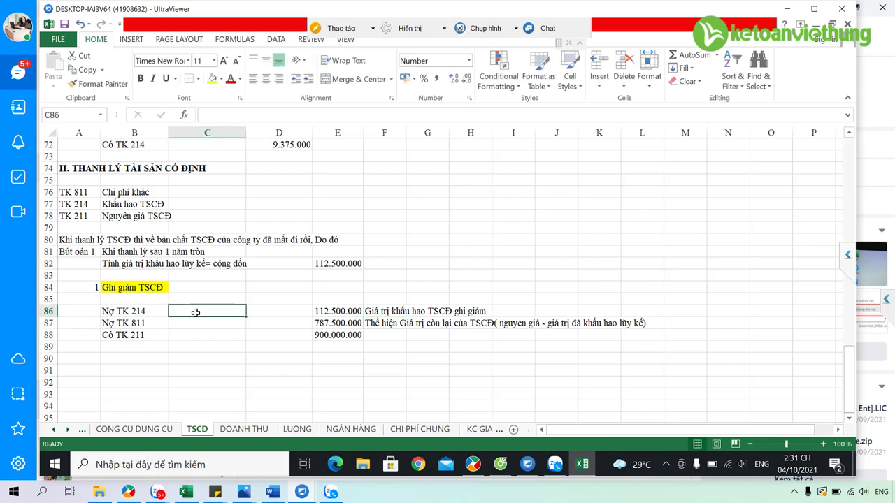
text(Khấu h)
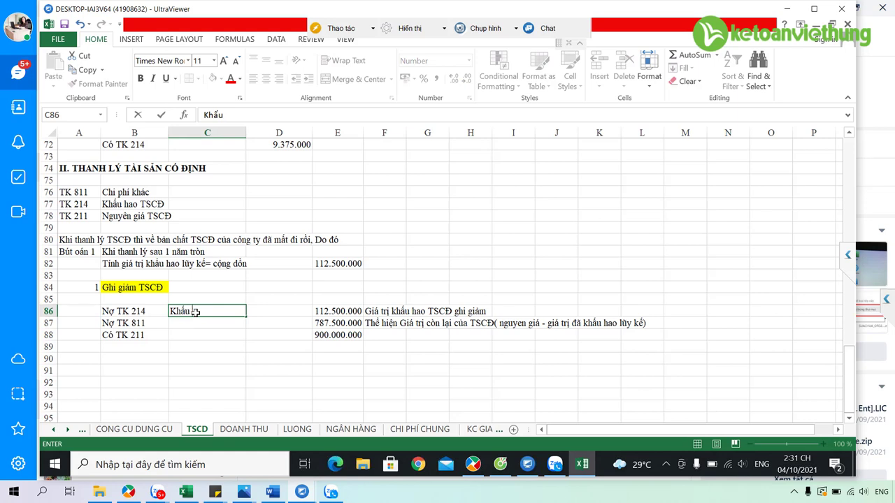
text(ao)
key(Return)
text(Cp khác)
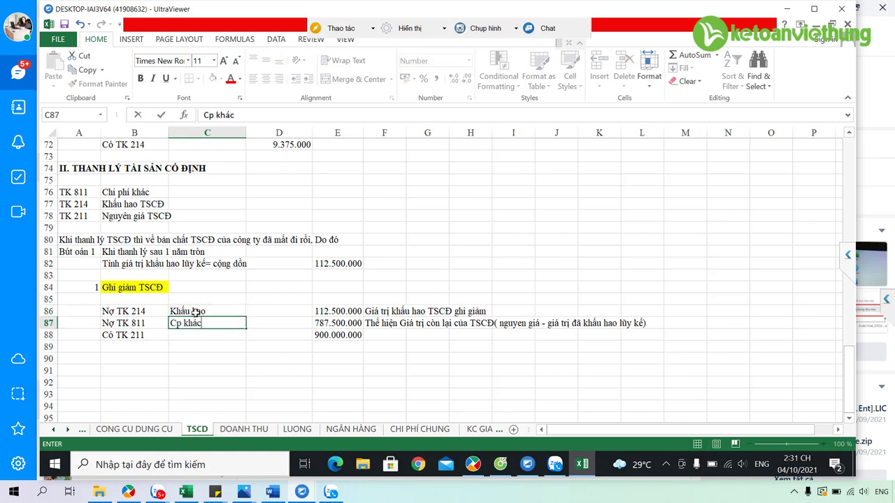
key(Return)
text(Ng)
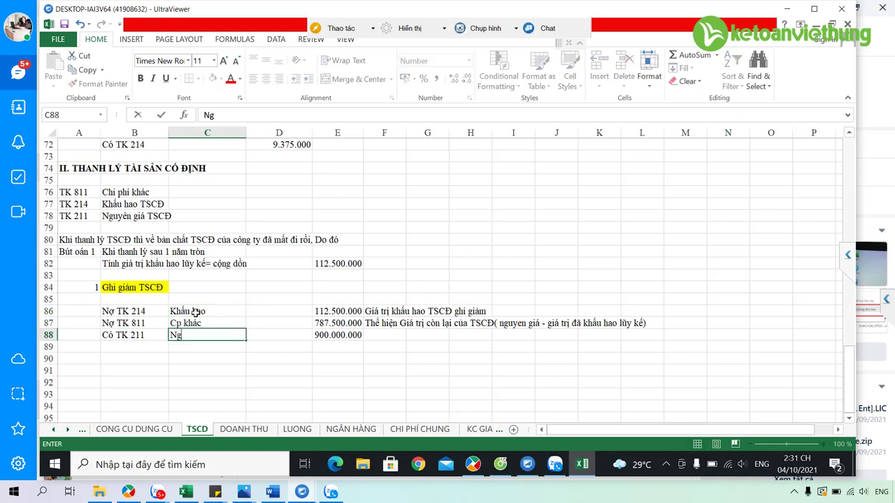
text(uyên giaá giảm)
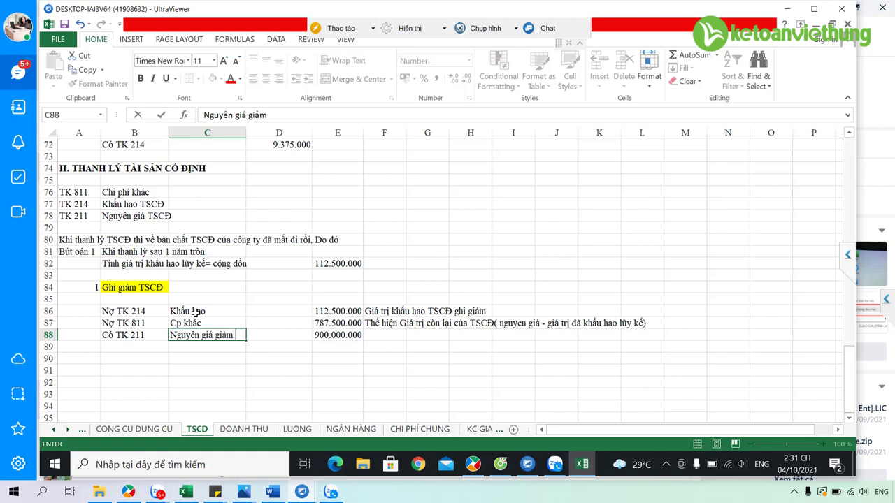
key(Return)
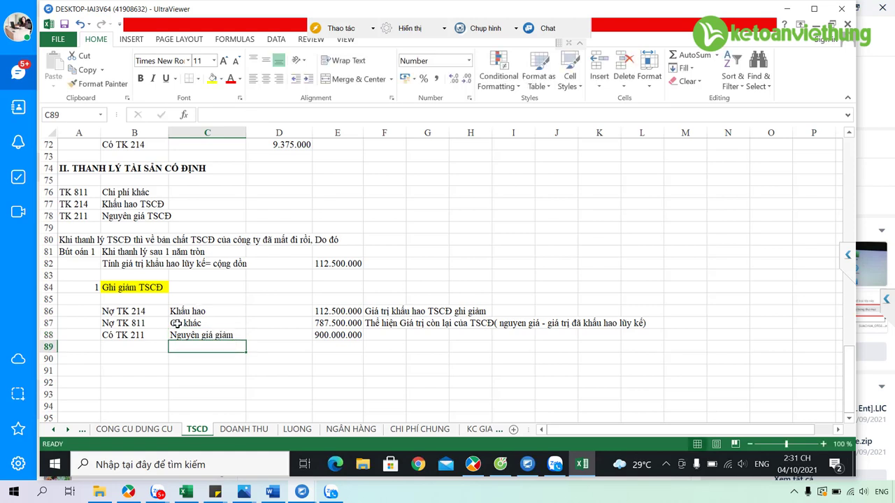
Start the second entry in row 90 with number 2 in A90 and the heading "Ghi nhận thu nhập khác" in B90.
click(79, 359)
text(2)
click(112, 356)
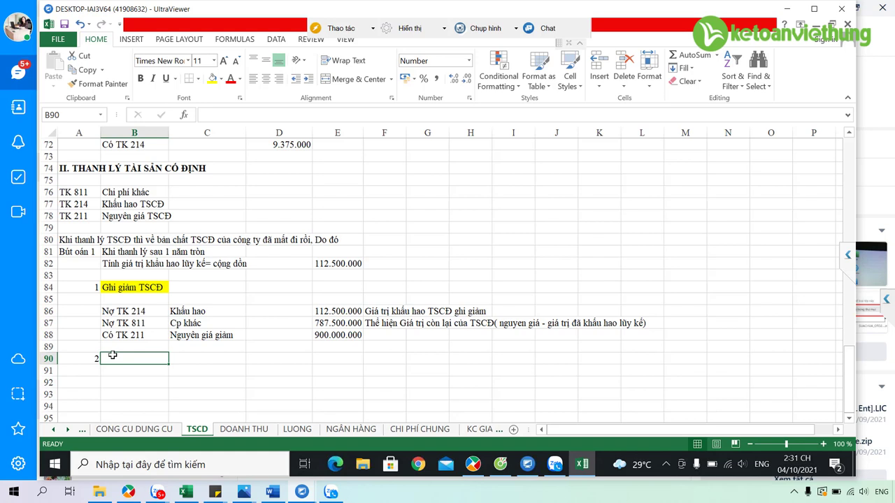
text(Ghi nhận t)
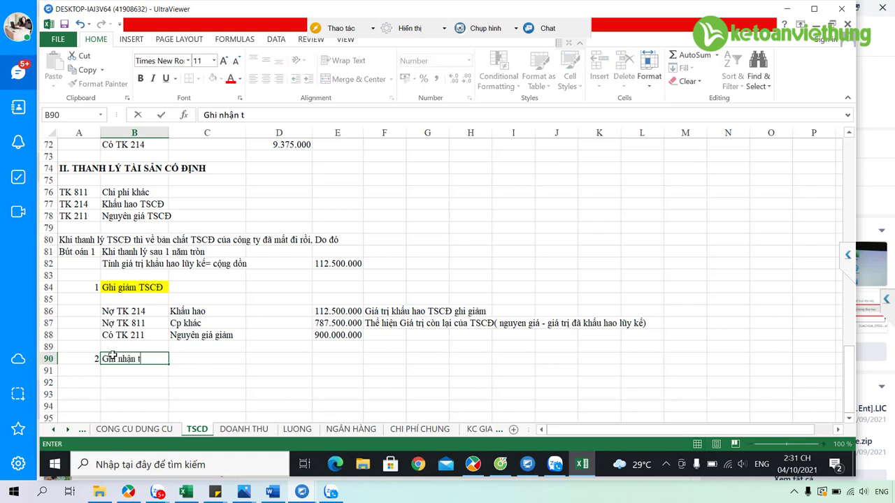
text(hu nhâ)
text(p khác)
key(Return)
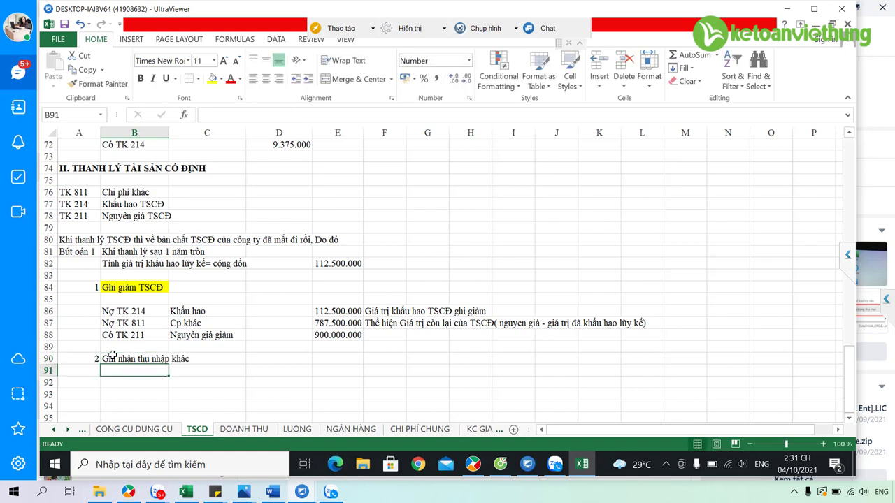
Write the explanation "bao giờ kế toán tương ứng: thu nhập khác - chi phí khác" in B91 under the second heading.
text(bao giờ kế toa)
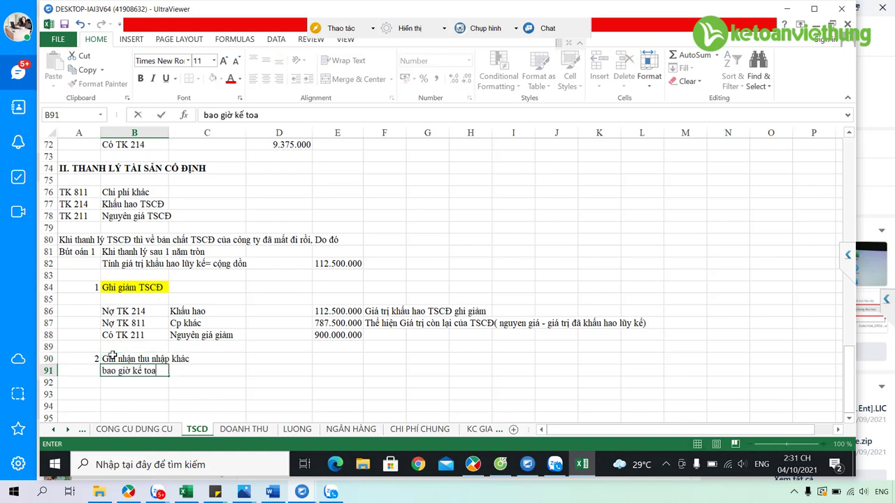
key(BackSpace)
text(án tương ưng)
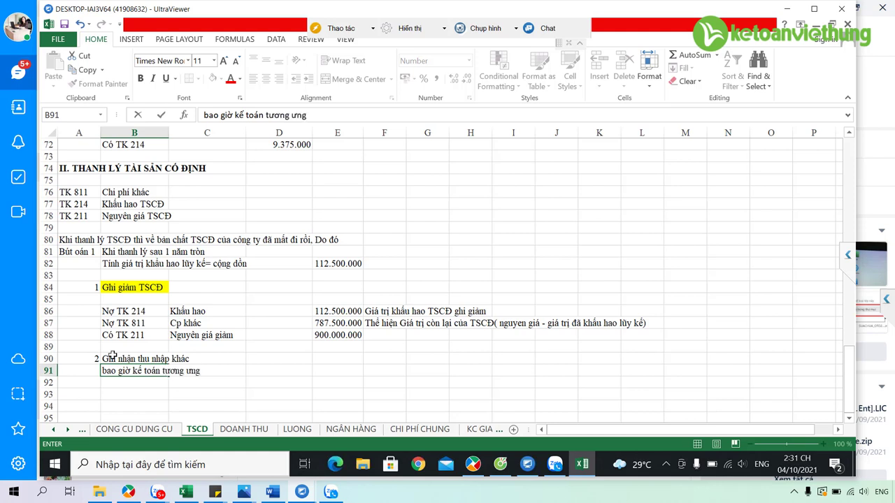
key(BackSpace)
key(BackSpace)
key(BackSpace)
text(ứng: thu nhập khác)
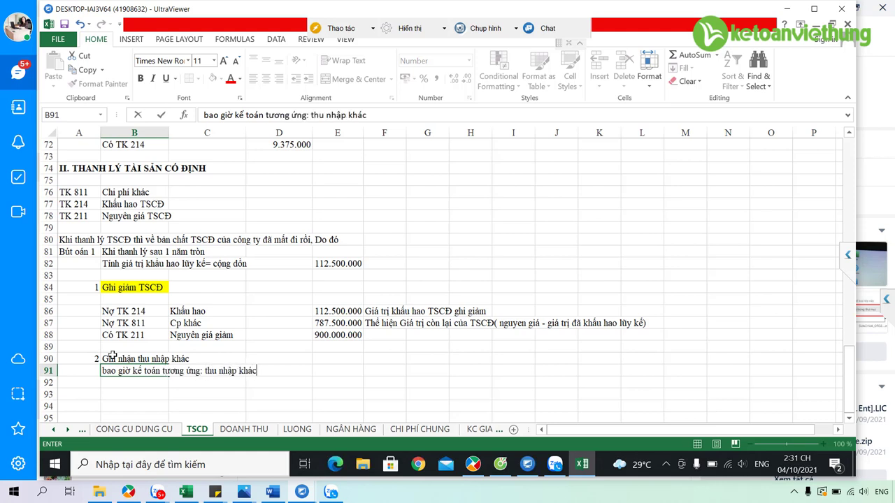
text( - chi phí khác)
key(Return)
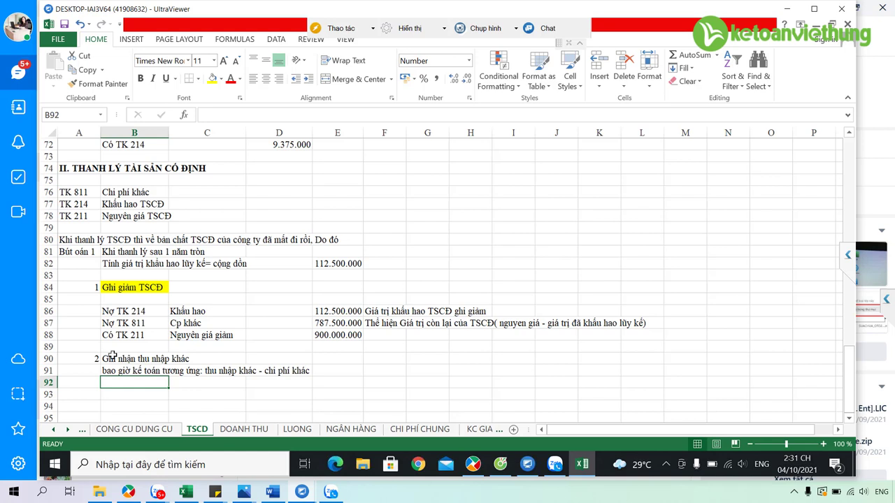
Write the note "Căn cứ xuất hóa đơn - trên thực tế căn cứ này dựa vào giá trị còn lại của TSCĐ để xuất hóa đơn" in B92.
text(Căn cư)
text( x)
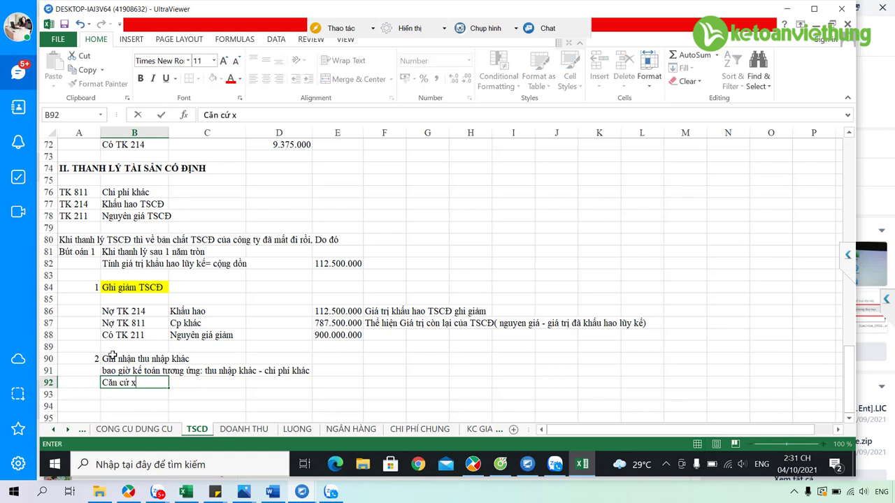
text(uất hóa d)
text(ơn - trên thực tế)
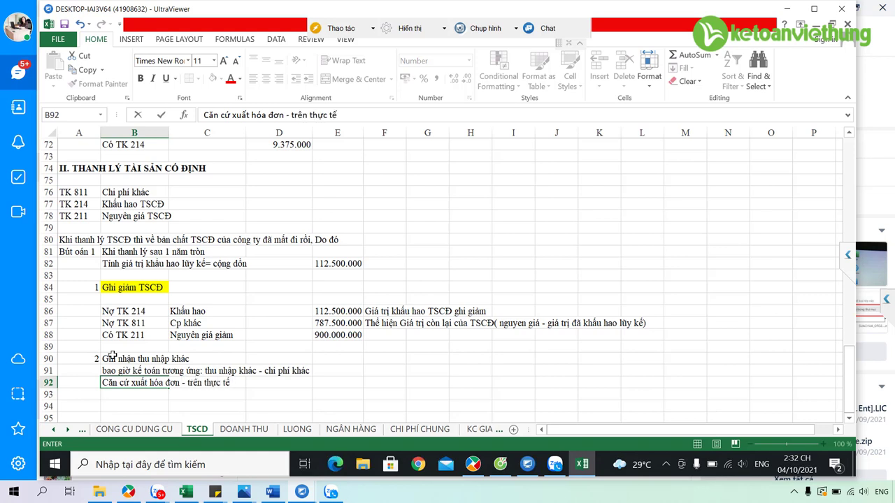
text( căn cứ na)
text(y dựa vào )
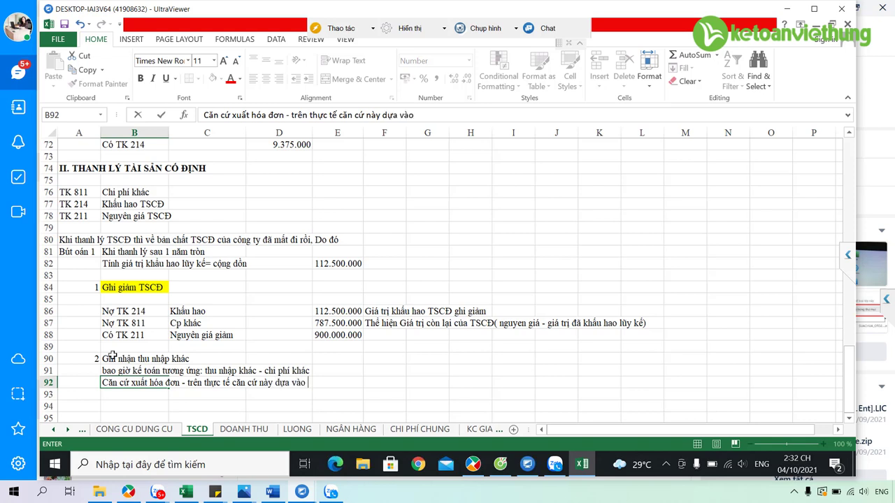
text(giá trị còn lại)
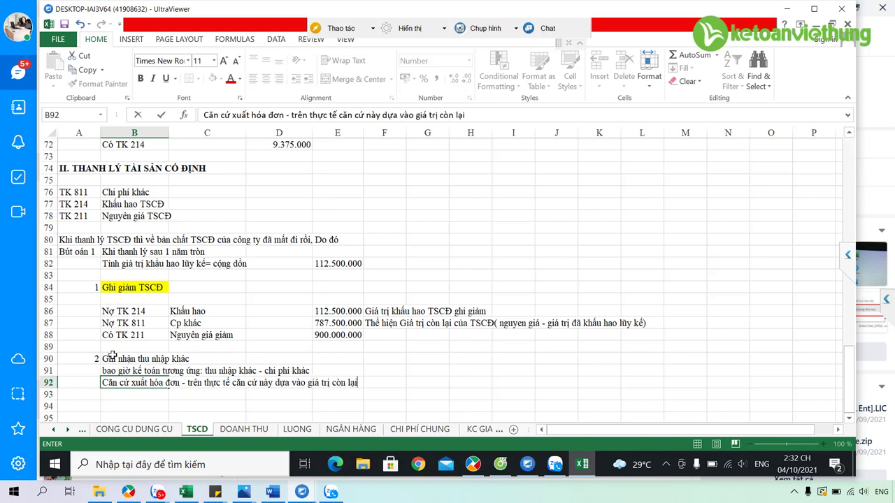
text( của TSCĐ để xuất hóa )
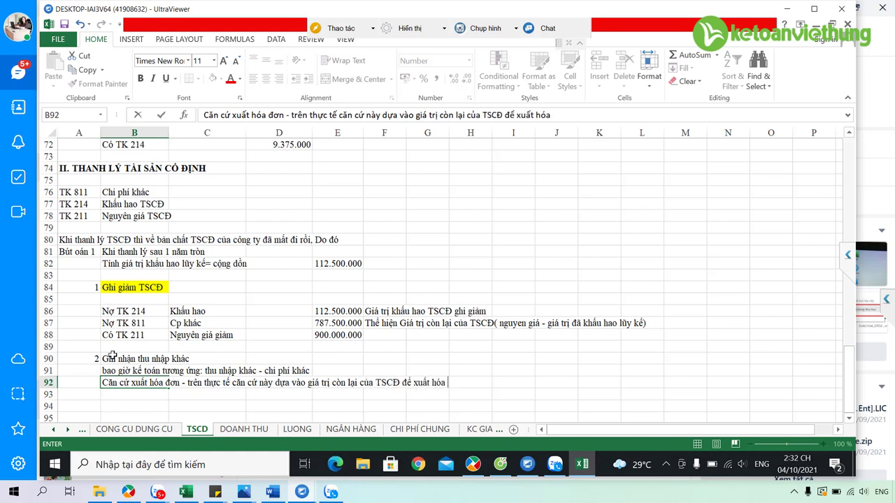
text(đơn)
key(Return)
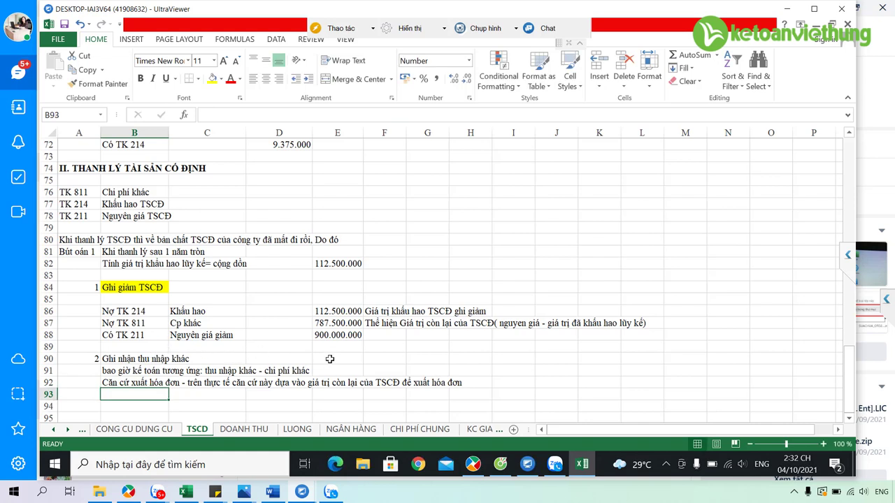
click(346, 324)
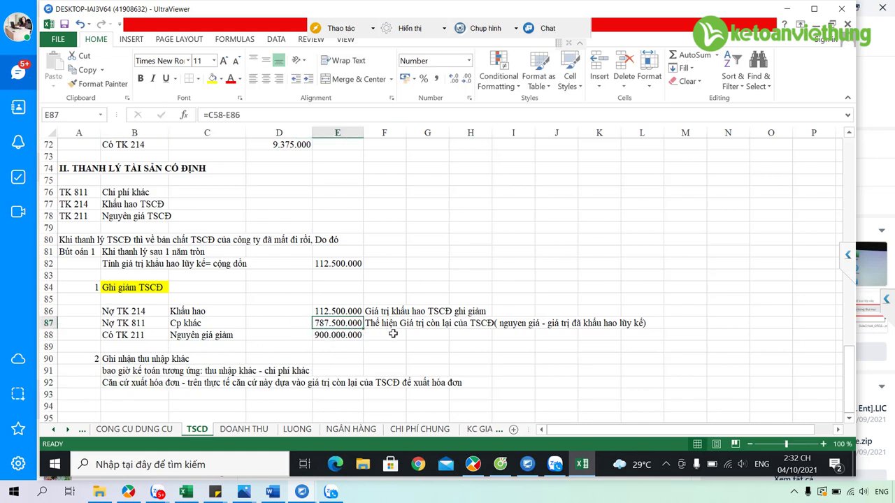
click(513, 384)
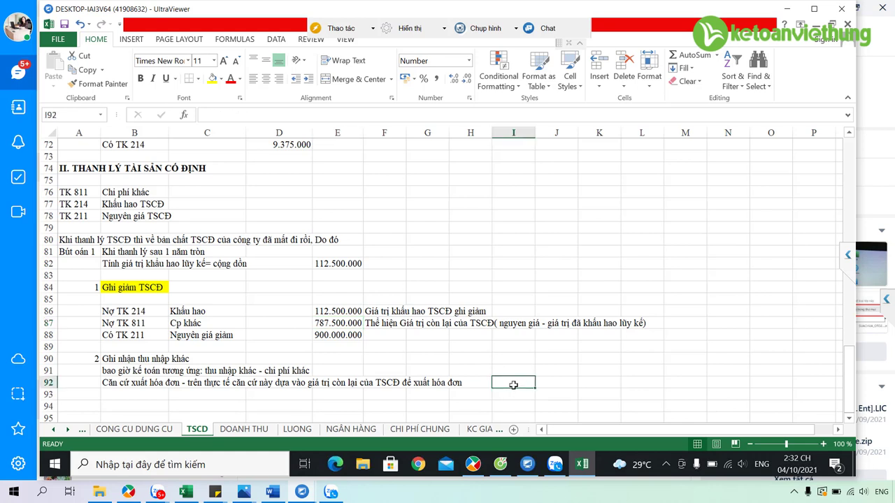
click(344, 324)
click(514, 381)
click(345, 324)
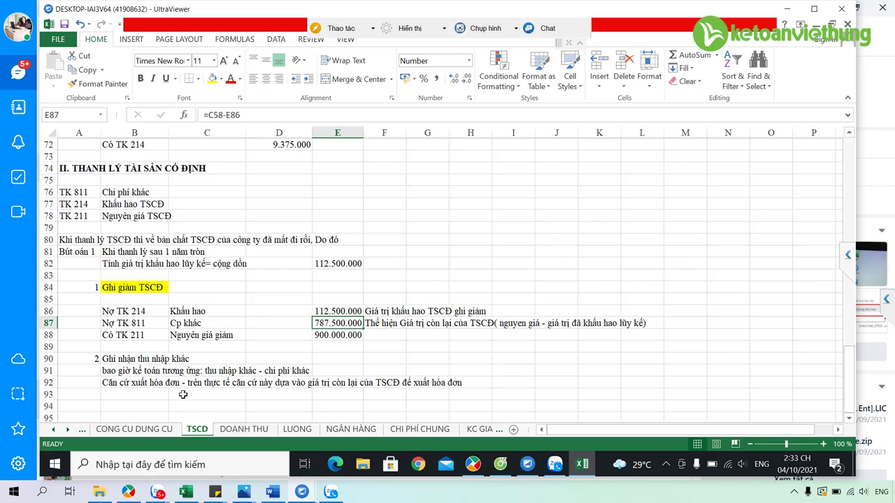
Write the sale price assumption "Giả sư ty bán với giá 800 tr" in B94.
click(150, 400)
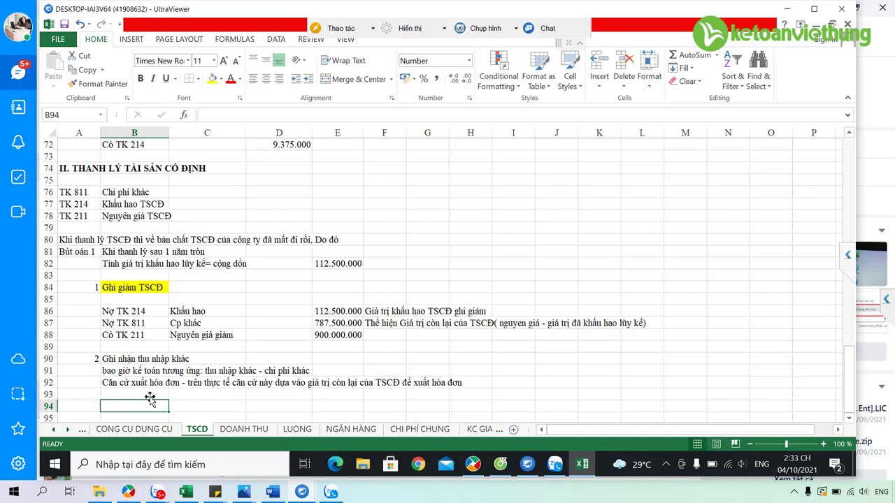
text(Giả sử nhận)
key(BackSpace)
key(BackSpace)
key(BackSpace)
key(BackSpace)
key(BackSpace)
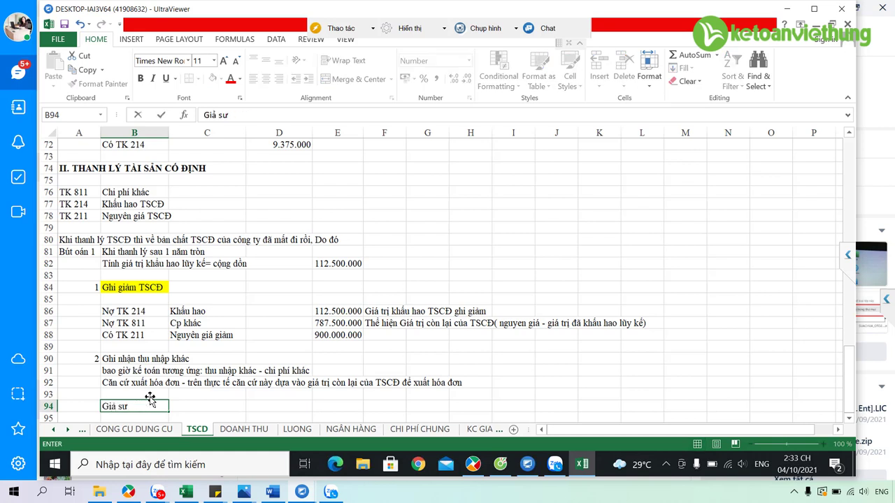
text(ty bán với giá )
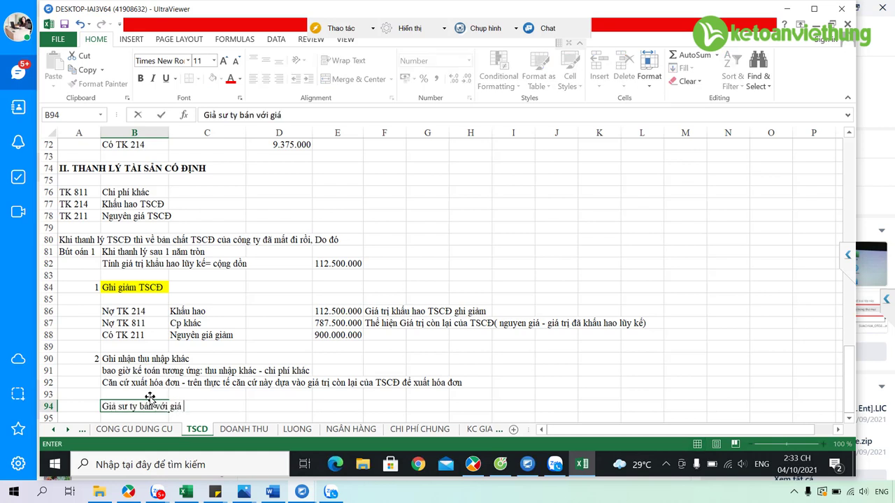
text(800 tr)
key(Return)
List the journal accounts "Nợ TK 131", "Có TK 711" and "Có TK 3331" in B95:B97 under the sale assumption.
text(Nợ T)
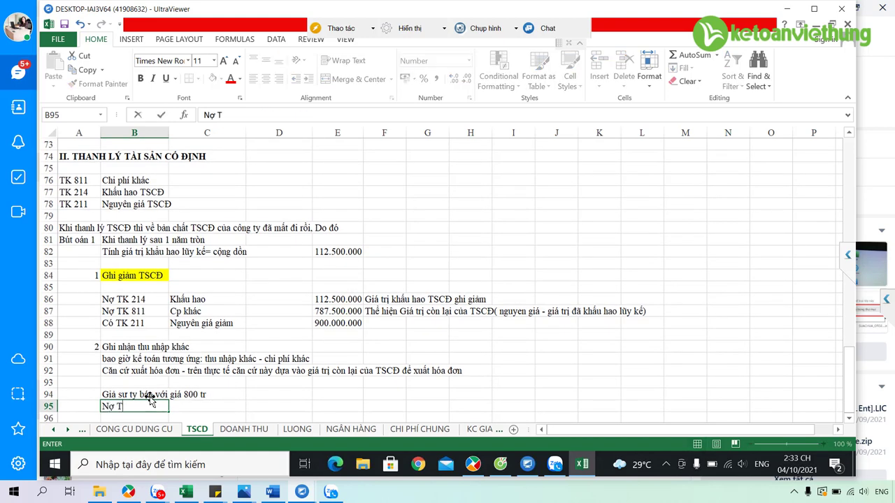
text(K 1313)
key(Return)
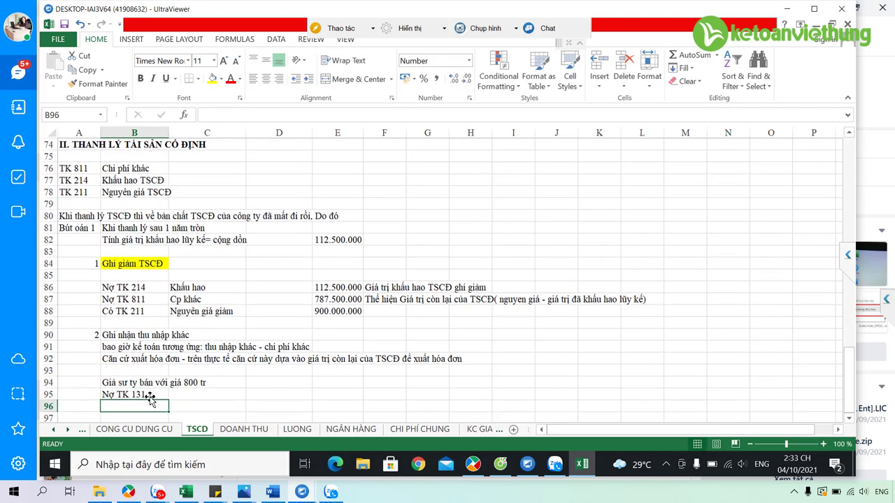
text(Có TK 711)
key(Return)
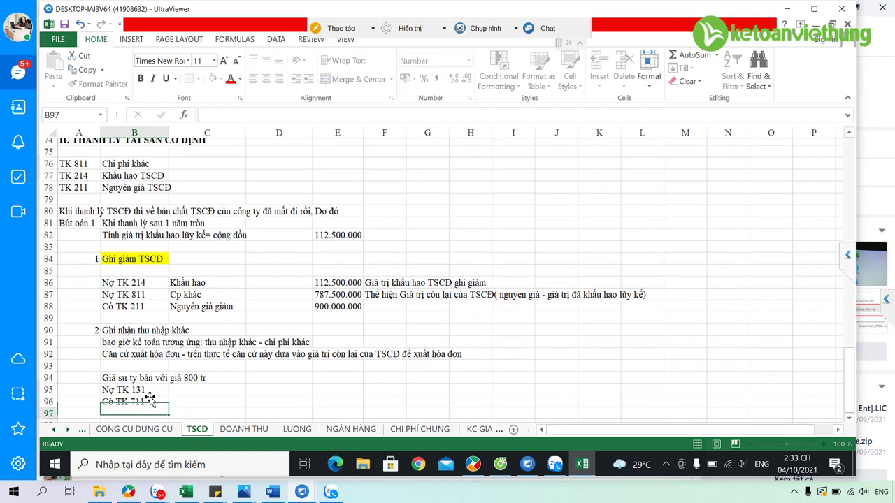
text(Có TK 3331)
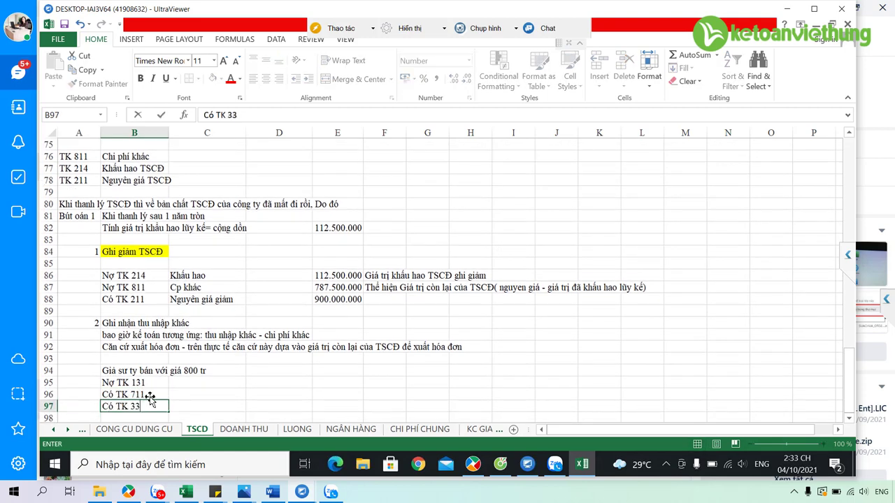
key(Return)
Enter the entry amounts 800000000 for TK 711 in C96, 80000000 for TK 3331 in C97 and 880000000 for TK 131 in C95.
click(185, 384)
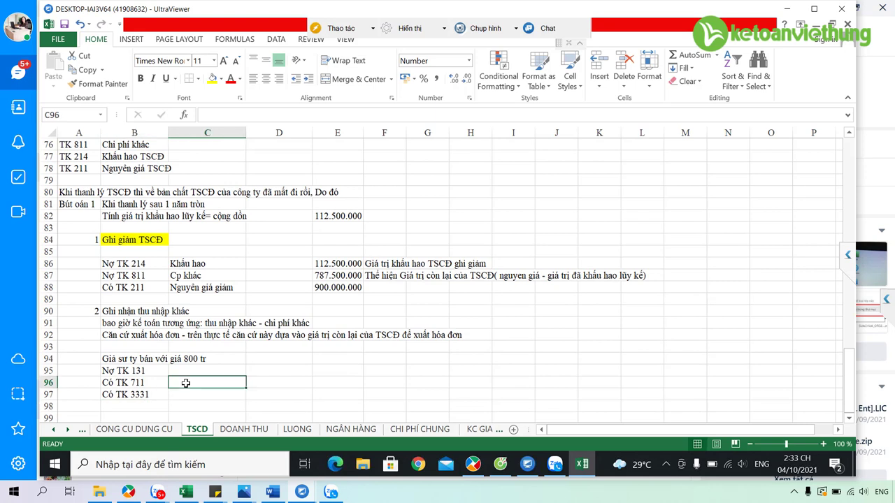
text(800000000)
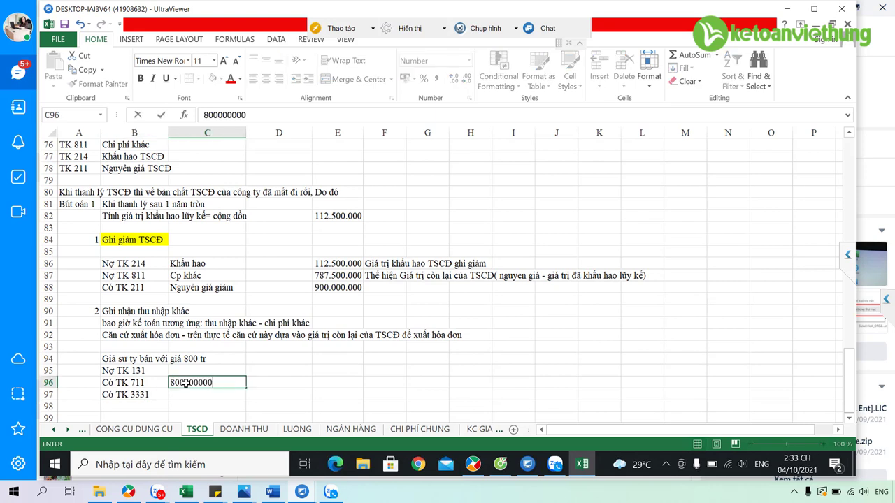
key(Return)
text(80000000)
click(192, 371)
text(880000000)
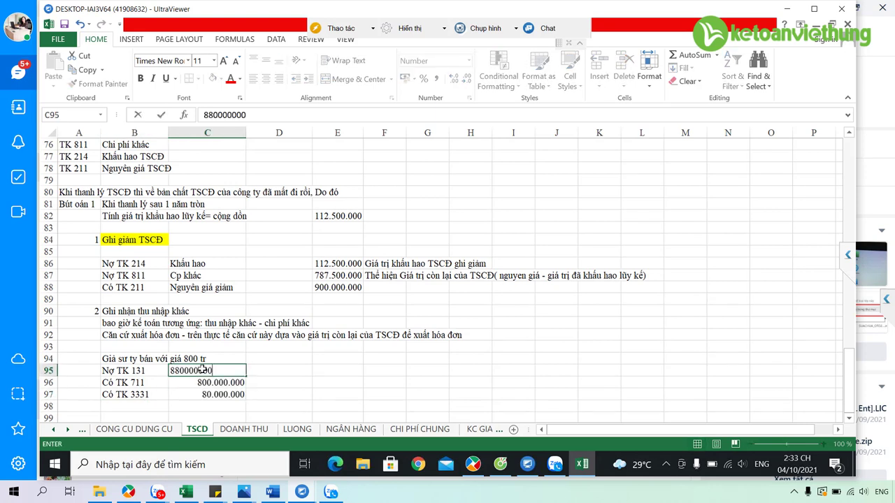
key(Return)
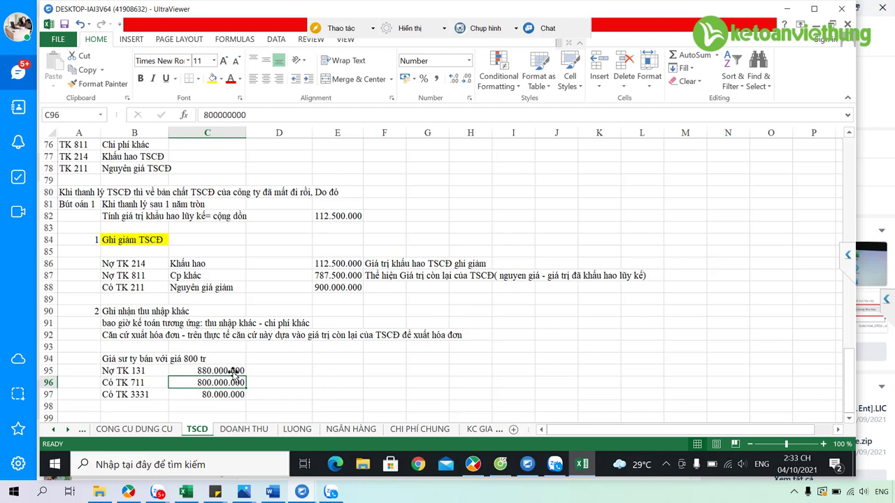
Calculate other income minus other expense in E96 by subtracting the TK 811 amount in E87 from C96.
click(332, 383)
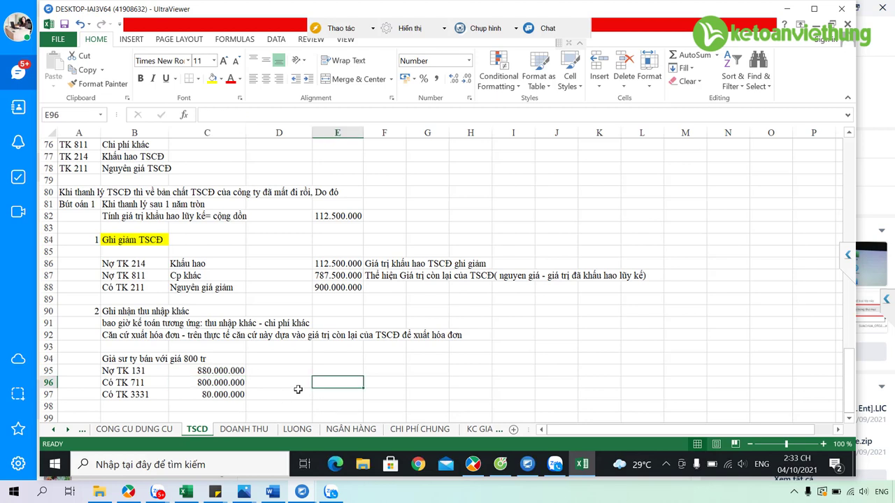
text(=)
click(235, 383)
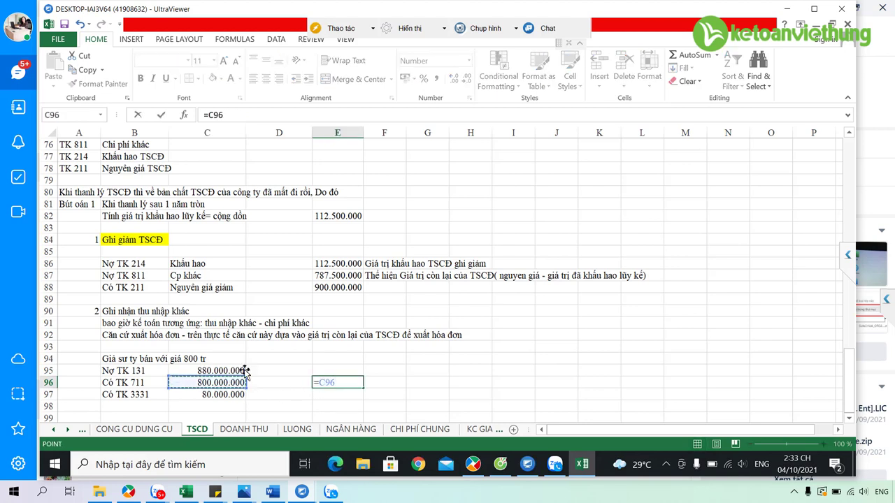
text(-)
click(330, 274)
key(Return)
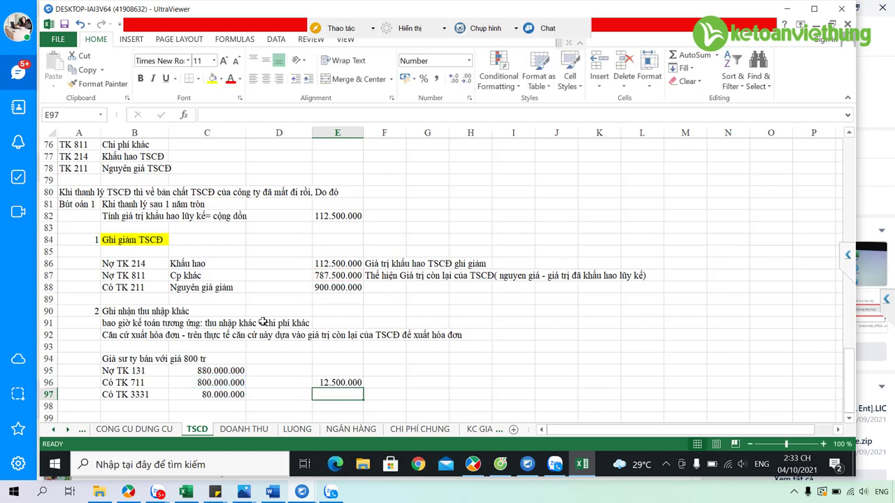
click(133, 279)
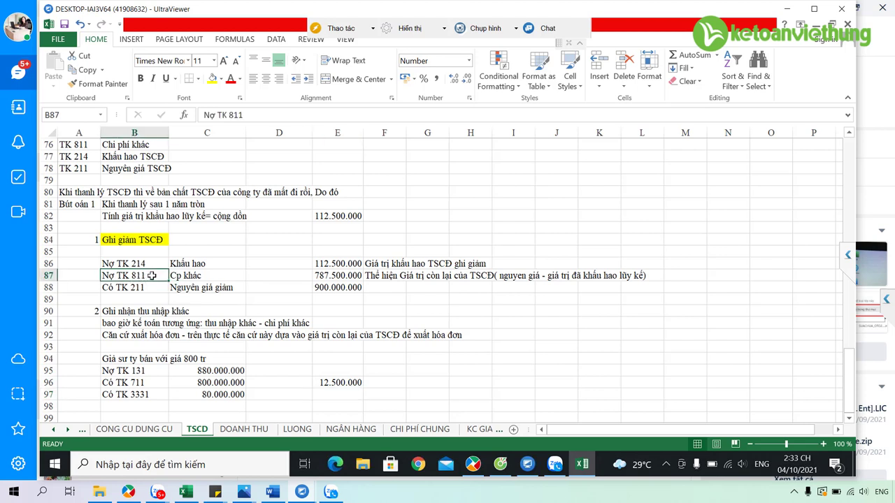
click(165, 384)
click(221, 382)
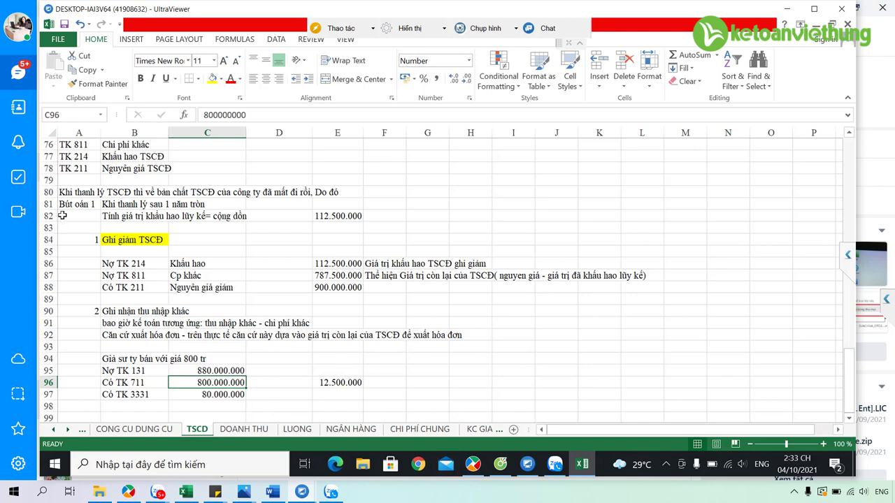
mouse_move(40, 191)
mouse_down()
mouse_move(42, 318)
mouse_move(57, 394)
mouse_move(44, 420)
mouse_up()
Switch to the Cốc Cốc browser to check the sales invoice for disposing of the SK 135 excavator, and return to the Excel workbook.
mouse_move(504, 470)
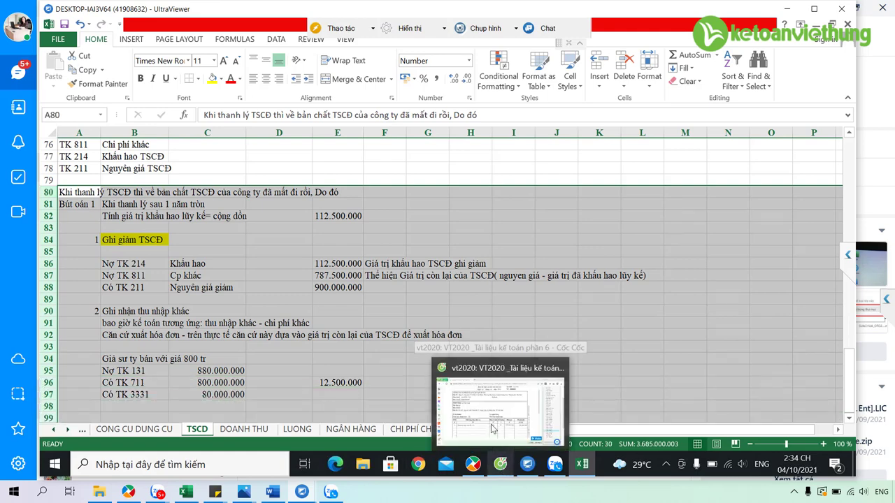
click(549, 371)
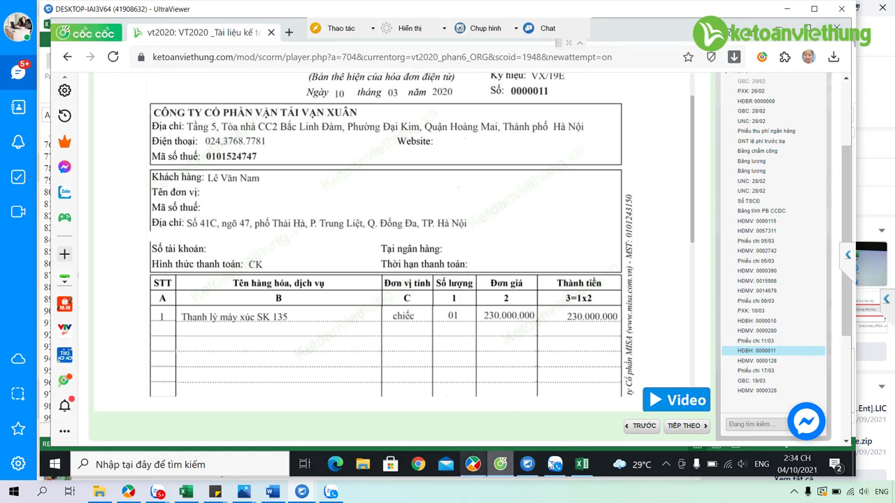
mouse_move(582, 465)
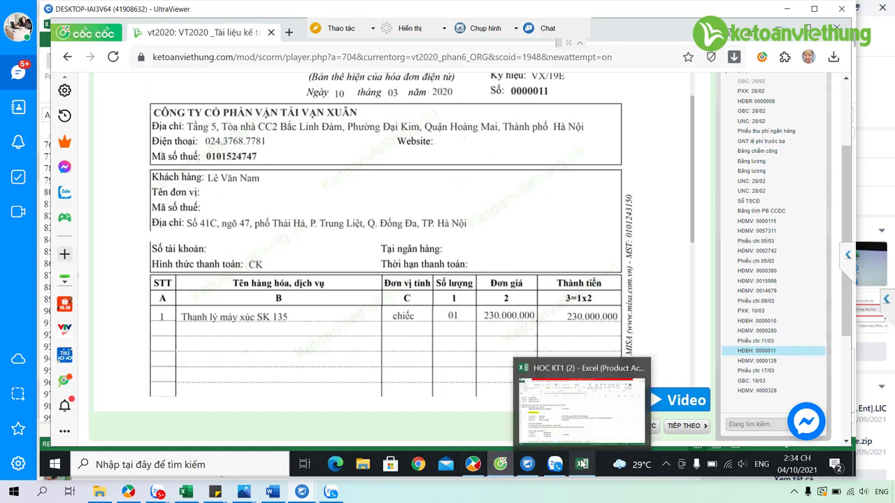
click(573, 423)
Write the practice heading "Đk thực hành" in B99 and the line "Tháng 3= Thanh lý TSCĐ" in B100.
scroll(323, 407, down, 2)
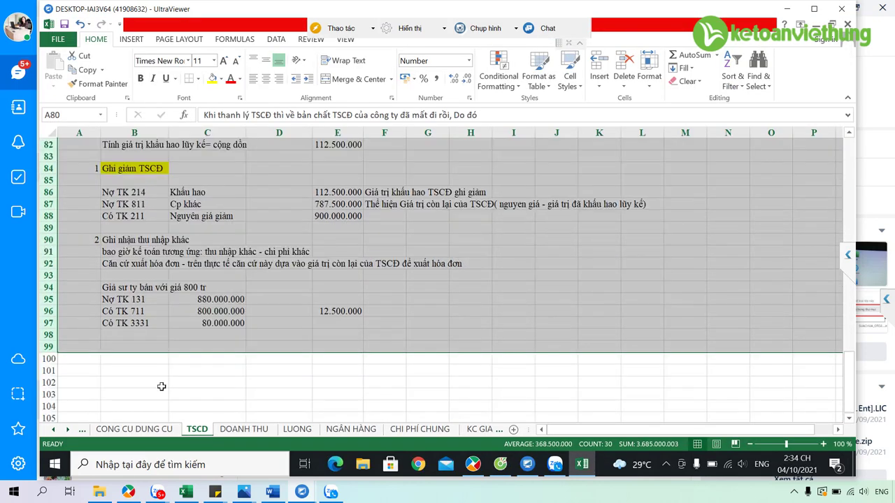
click(123, 347)
text(Đk thực hành)
key(Return)
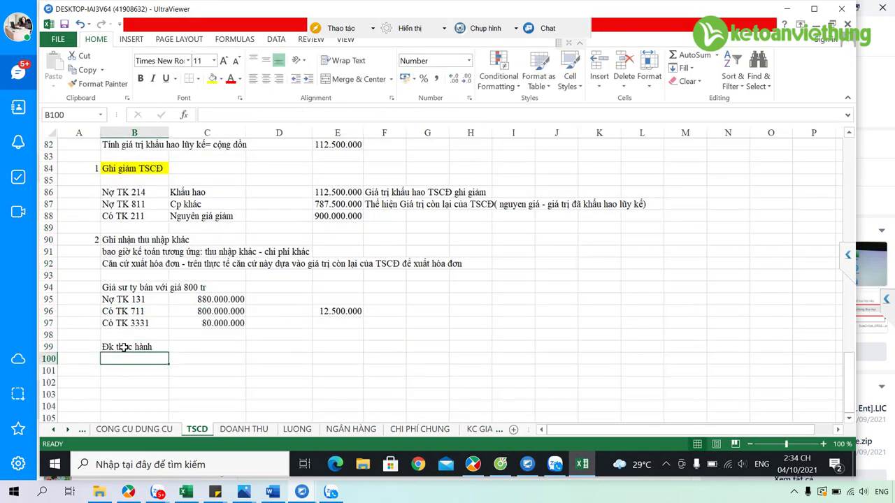
text(Tháng 3=)
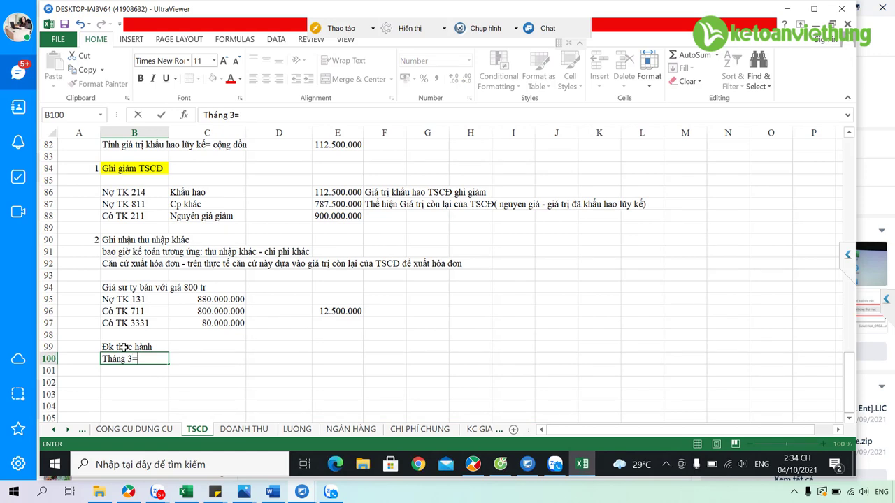
text( Thanh lý TSCD)
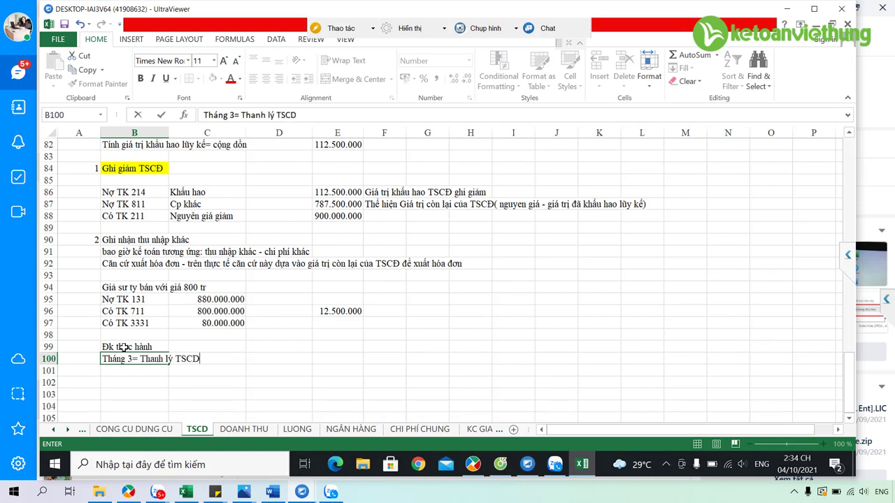
key(Return)
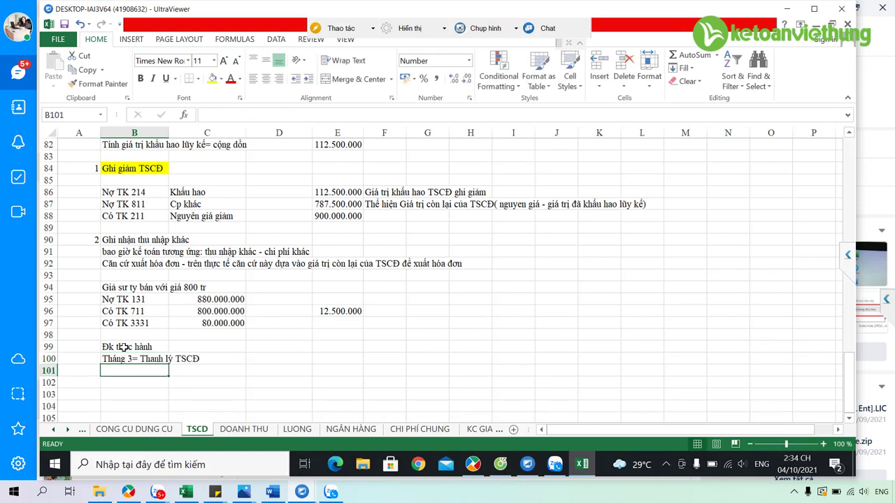
Write the line "+ Trích KH tháng 1+ T2-" as text in B101.
text('+ Tra)
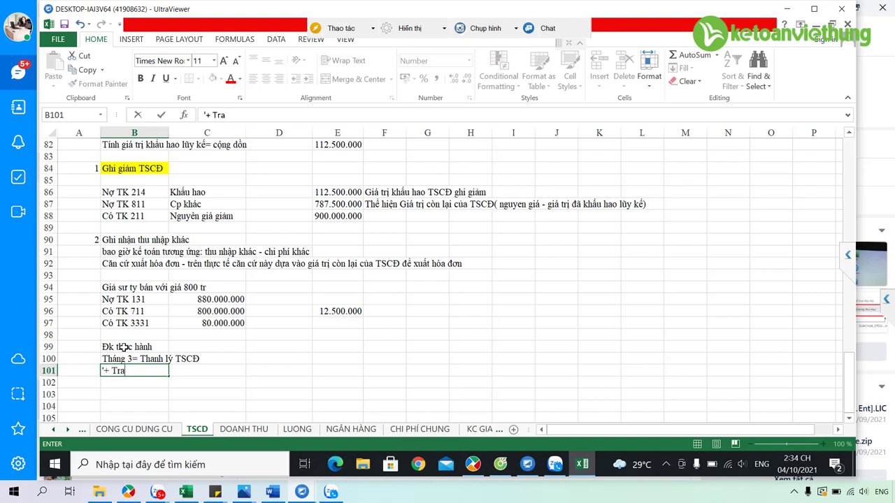
key(BackSpace)
text(ích KH tháng 1+ T)
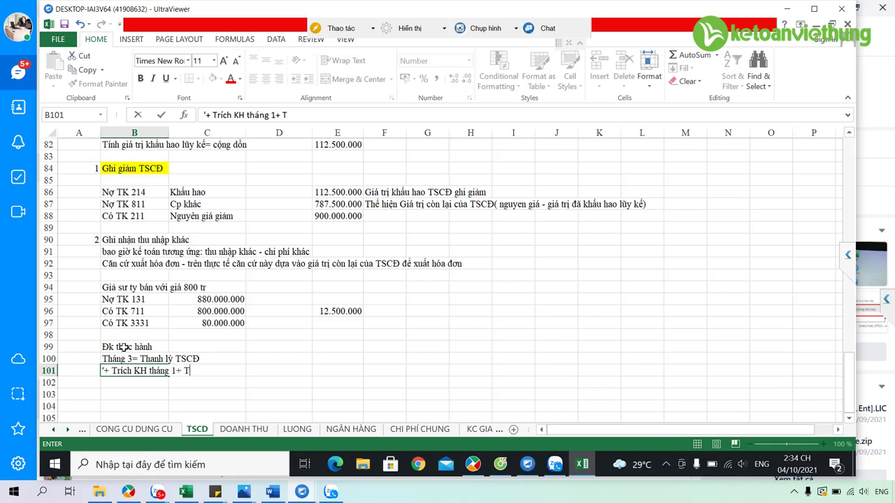
text(2-)
key(Return)
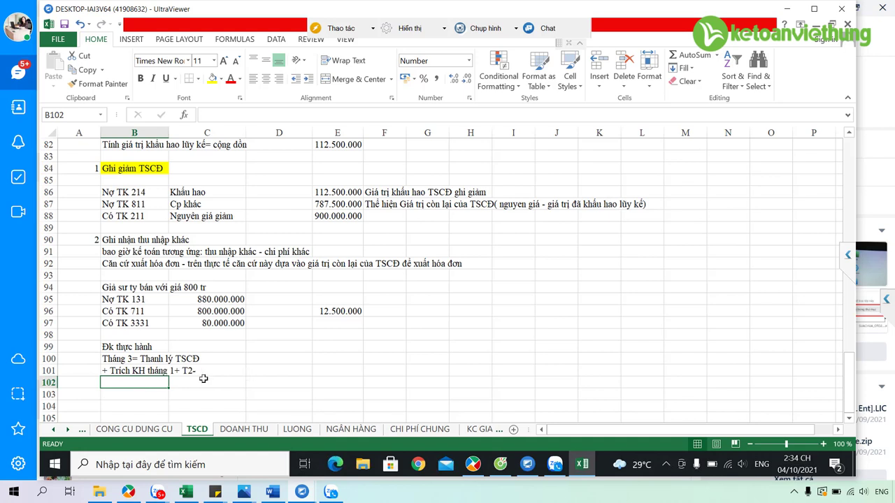
text(+)
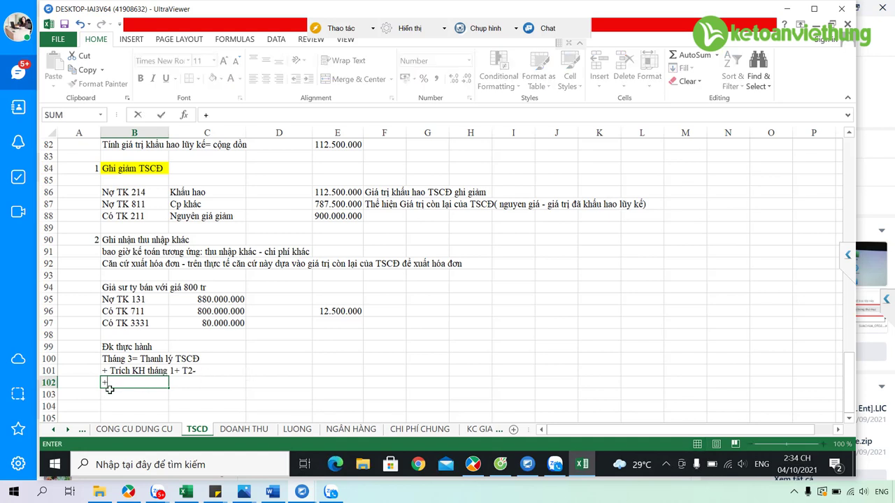
text( Ghi nhận)
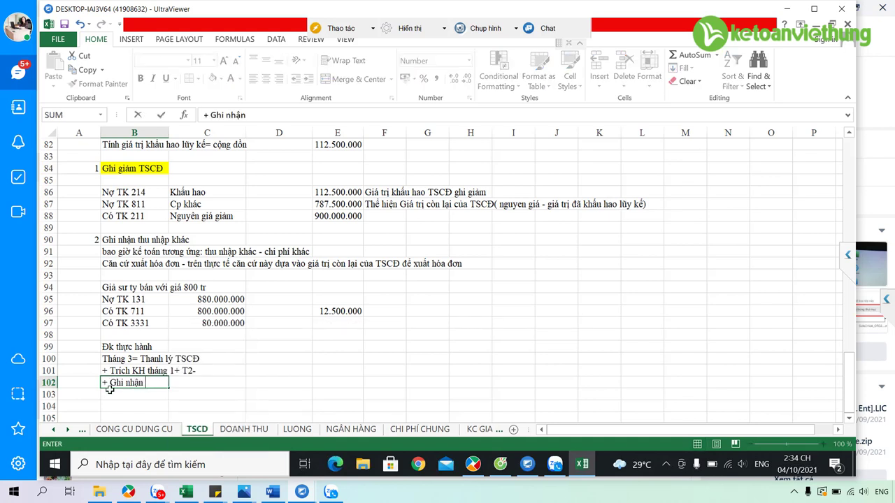
text( thu nhâ)
text(p khác)
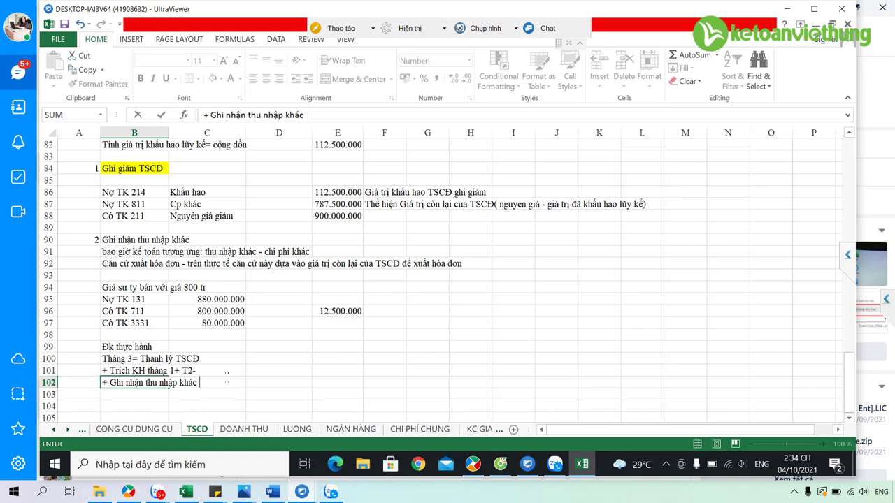
key(Escape)
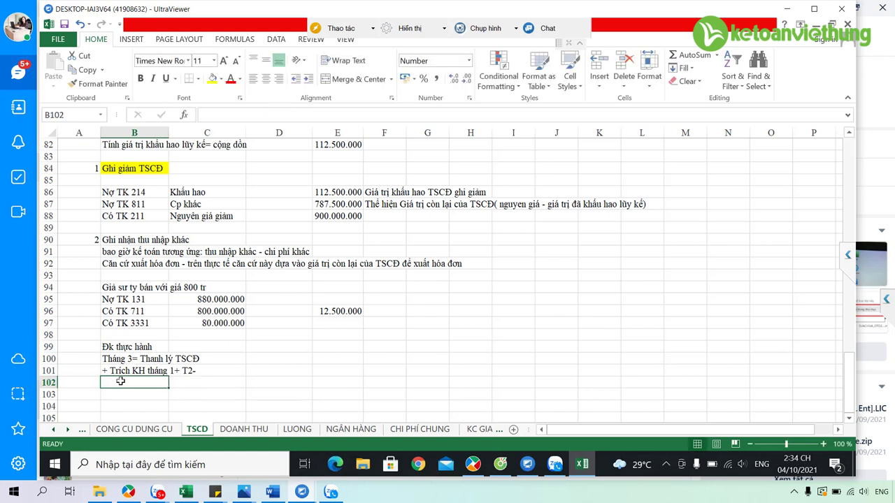
Append "Ghi giảm" to the end of the depreciation line in B101.
click(124, 370)
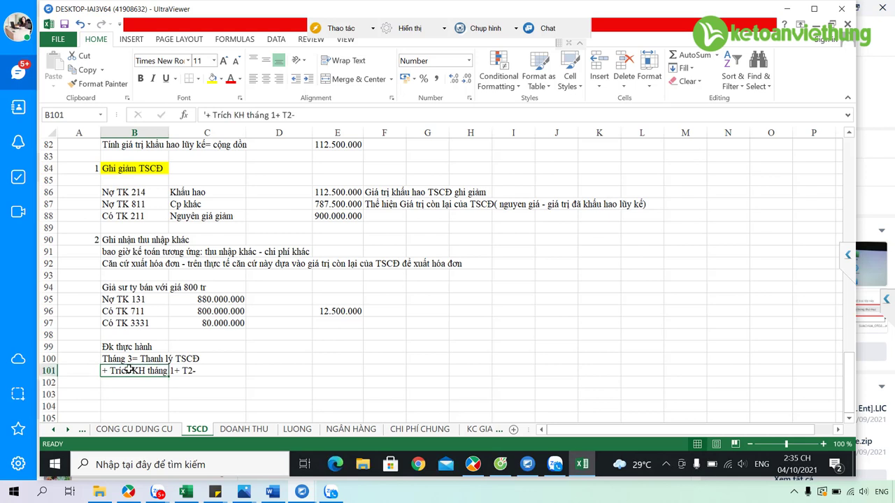
click(305, 116)
text(Ghi giảm)
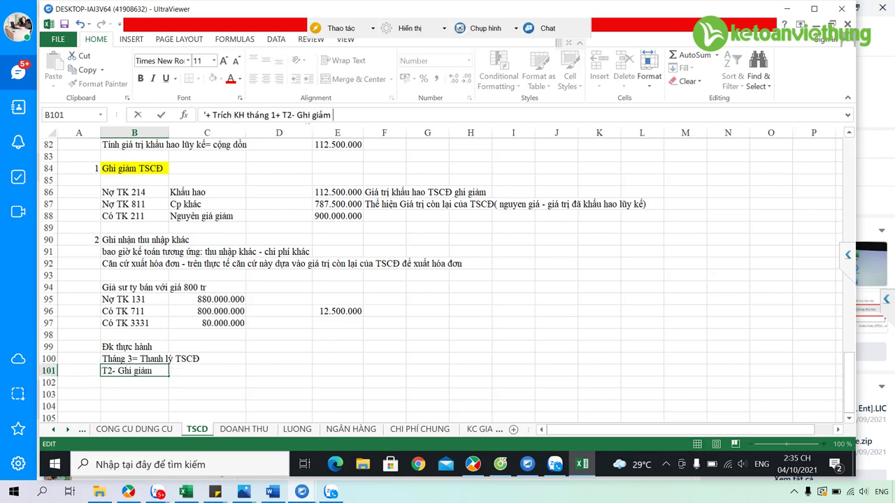
key(Return)
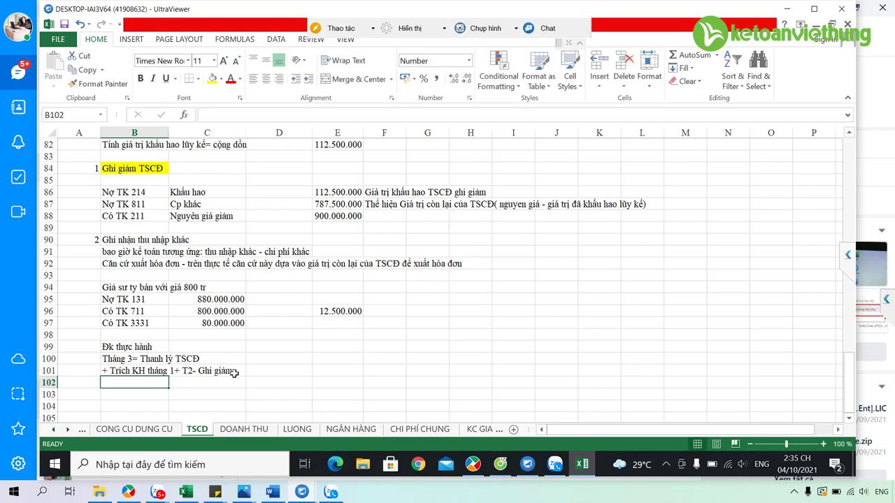
Write the line "+ Ghi nhận thu nhập khác" as text in B102.
text('+)
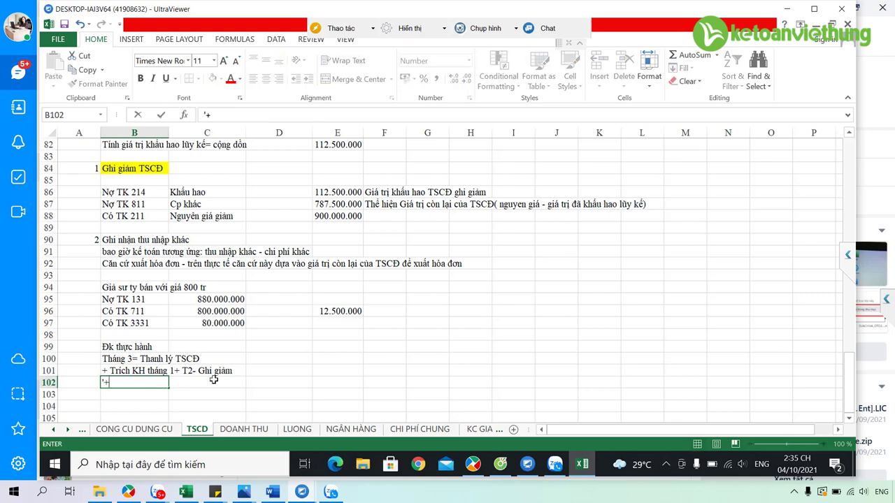
text( Ghi nhận doanh)
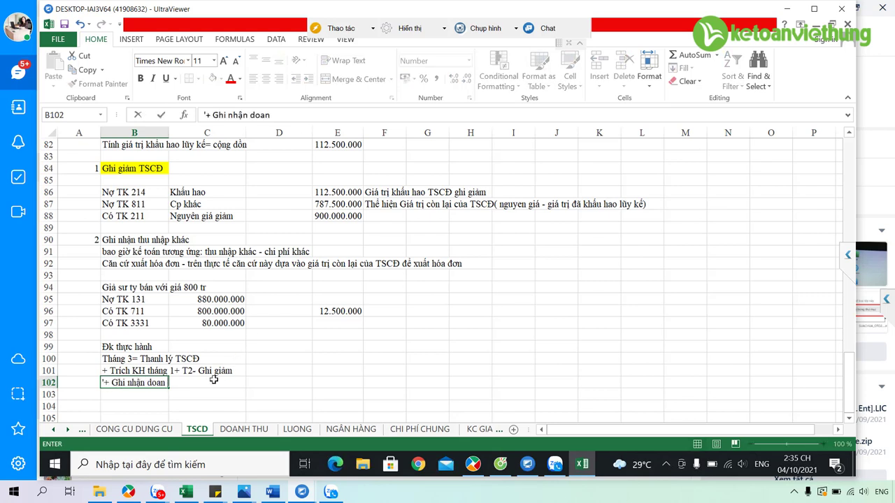
key(BackSpace)
key(BackSpace)
key(BackSpace)
key(BackSpace)
key(BackSpace)
text(thu nhập khác)
key(Return)
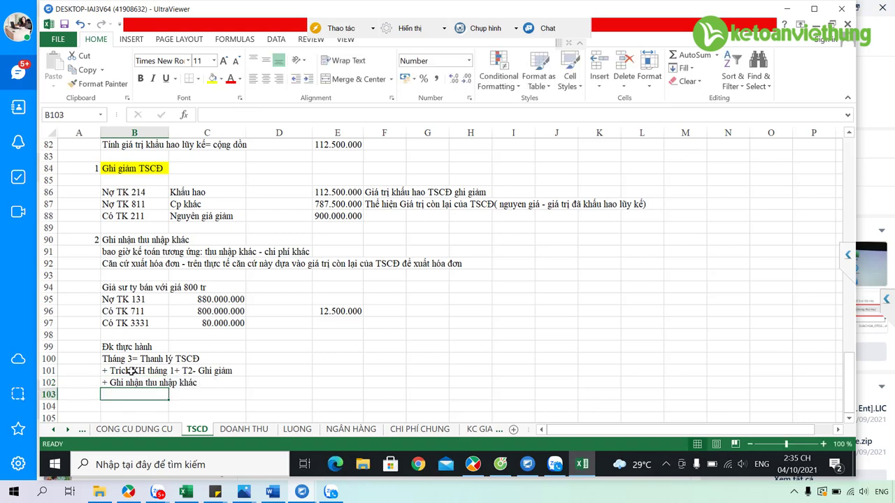
Switch to MISA SME.NET to look at the sales voucher list, and return to the Excel workbook.
click(165, 372)
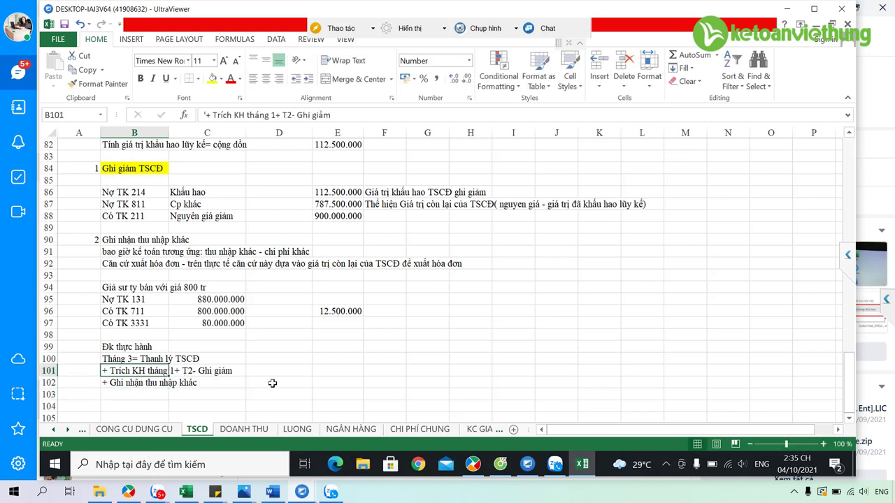
click(473, 465)
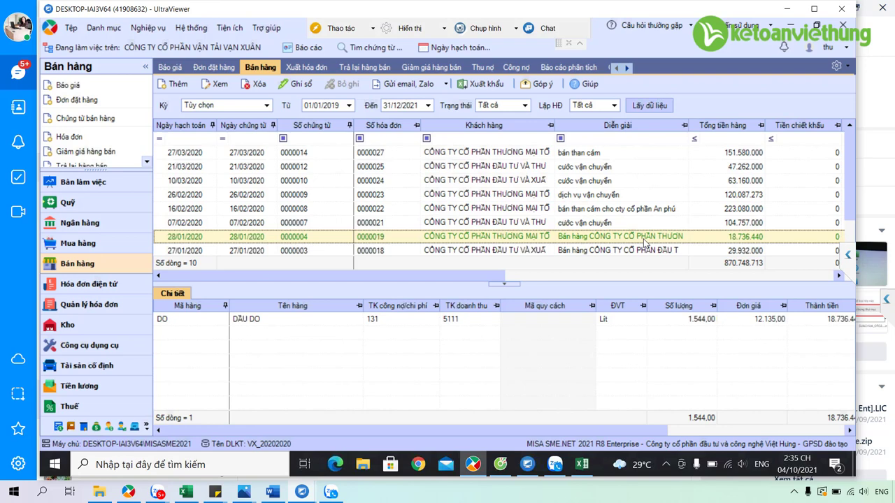
click(581, 464)
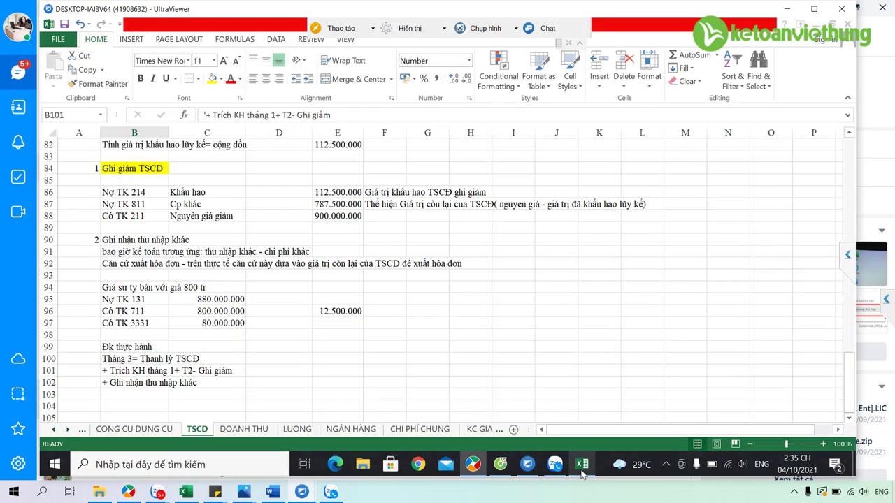
Write the note "-> Đốc lập thao tác mi sa" in B104, stored as text rather than a formula.
click(119, 405)
text(-)
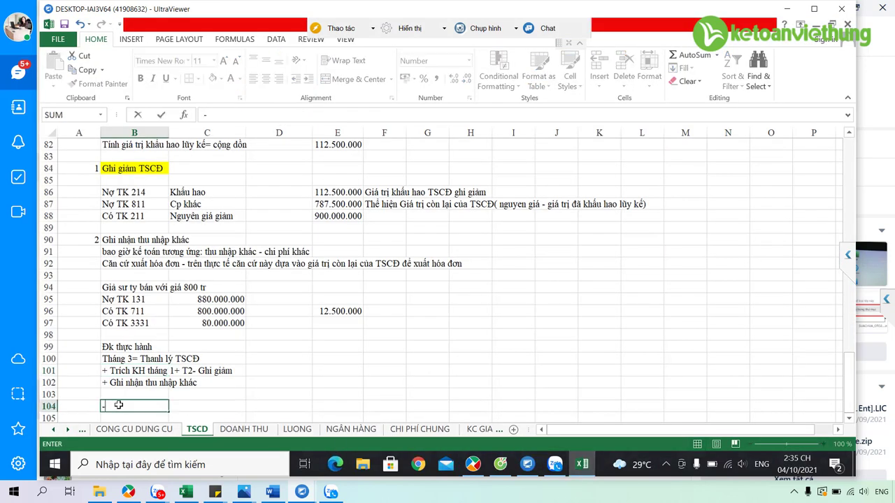
text(>)
text( Đo)
text(ốc lập)
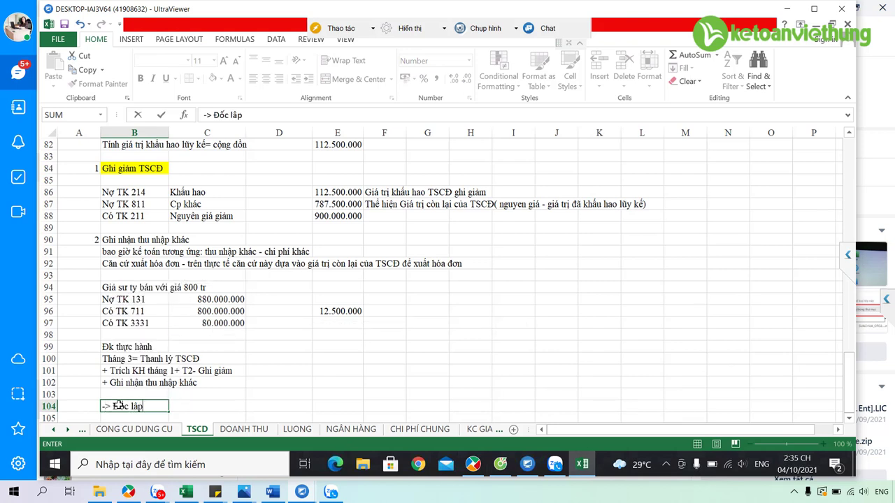
text( thao tác mi sa)
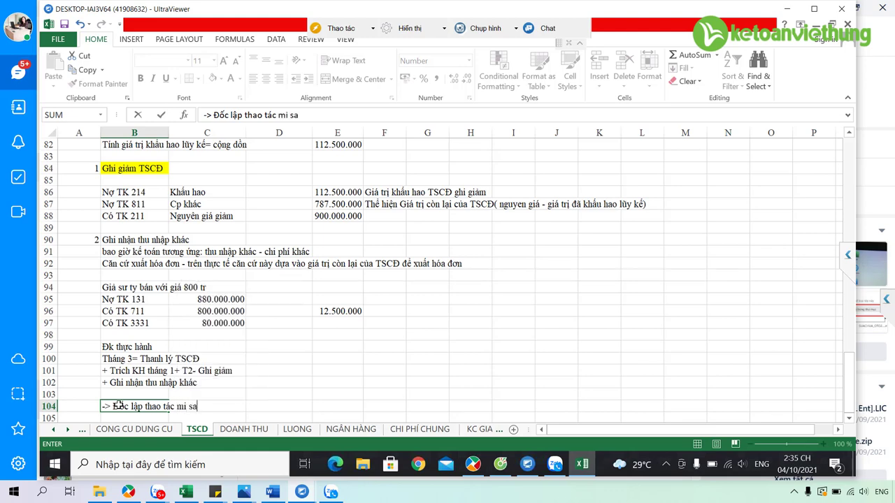
key(Return)
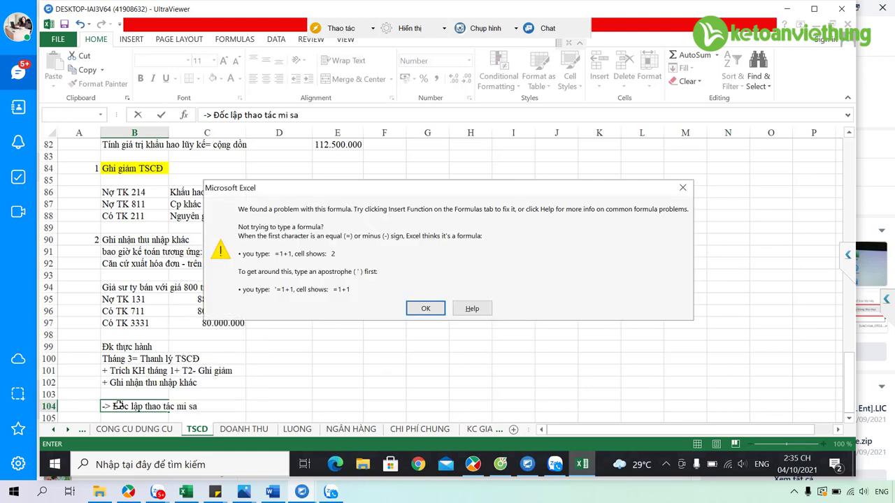
click(425, 308)
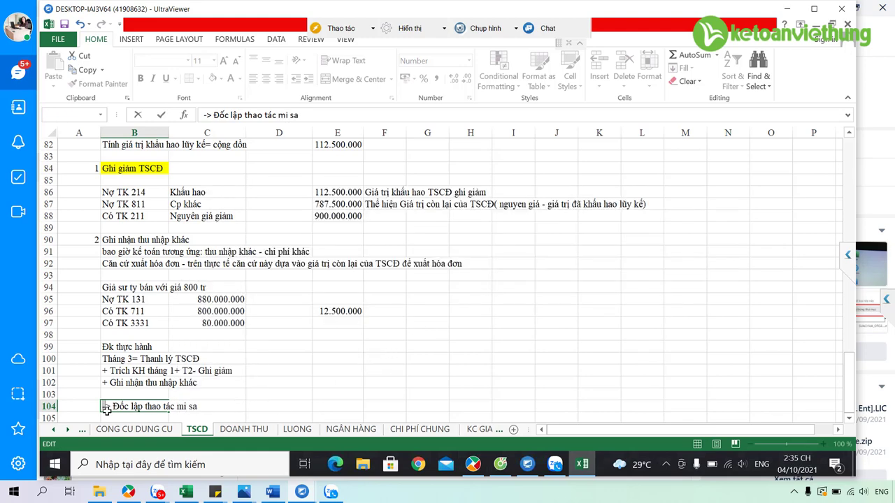
click(103, 406)
text(')
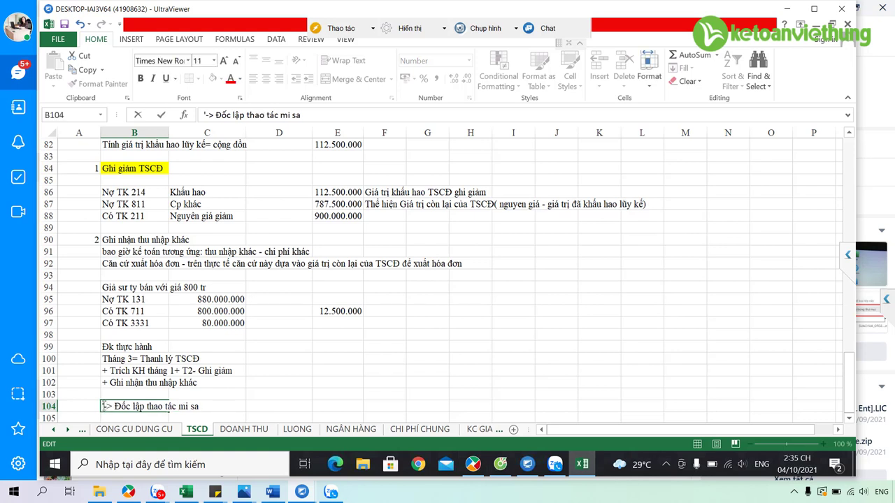
key(Return)
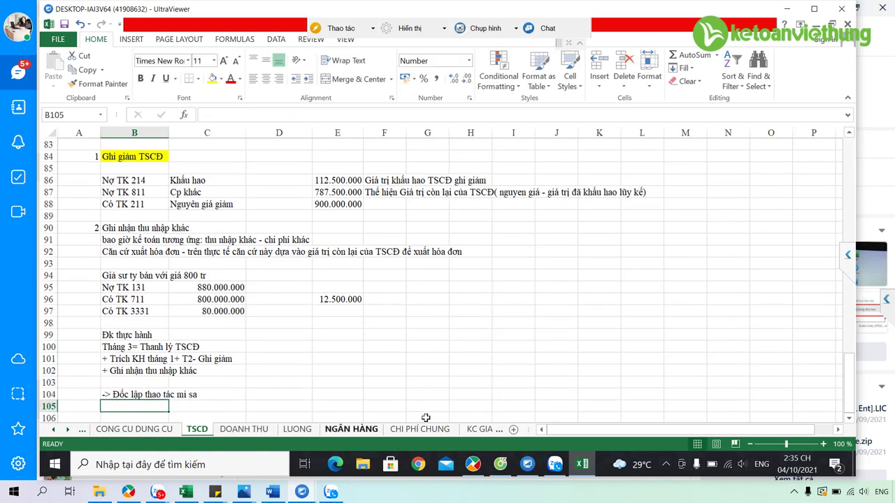
Switch to the Cốc Cốc browser and check the sales invoice for disposing of the SK 135 excavator.
mouse_move(473, 467)
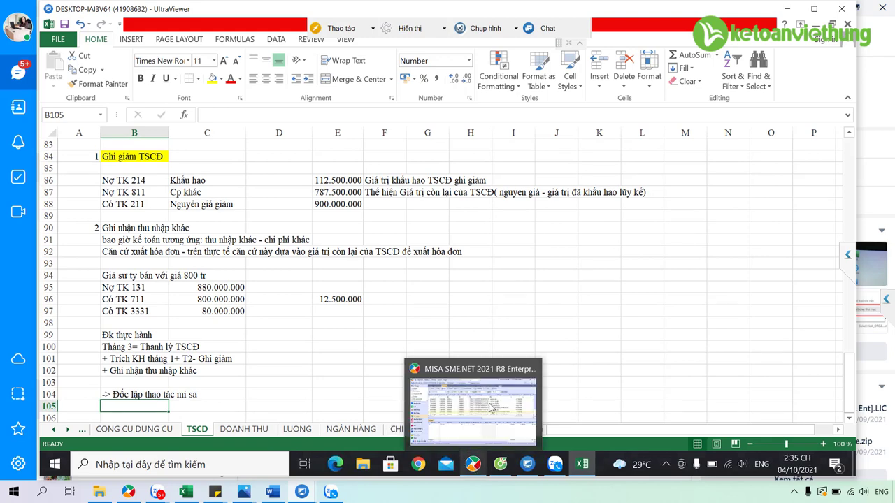
click(491, 406)
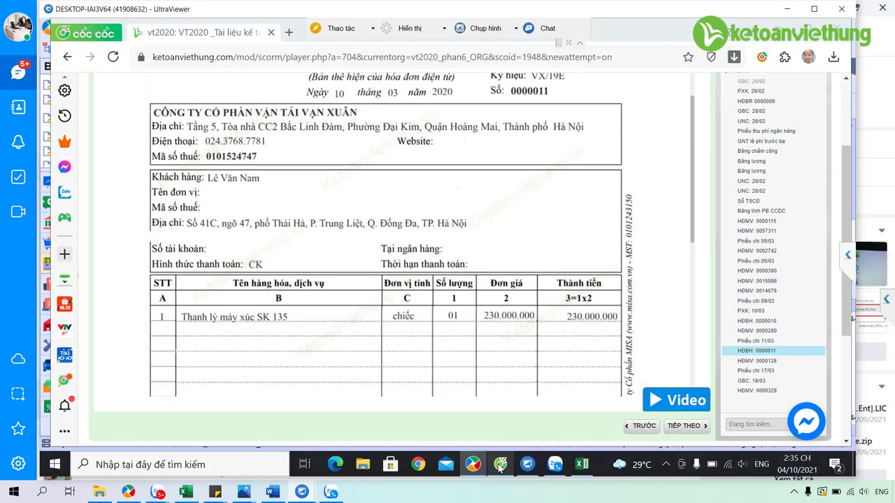
click(496, 463)
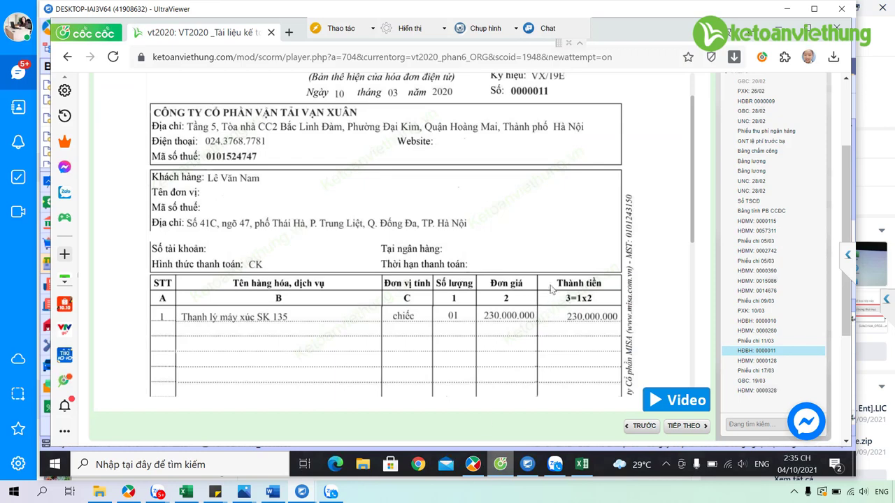
Switch to MISA SME.NET and look through the recorded sales vouchers in the Bán hàng list.
click(473, 467)
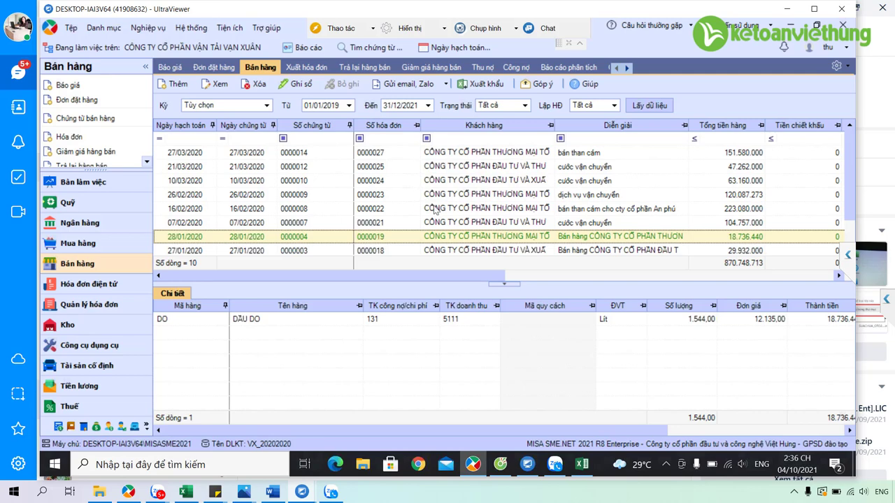
key(Up)
key(Up)
key(Up)
key(Up)
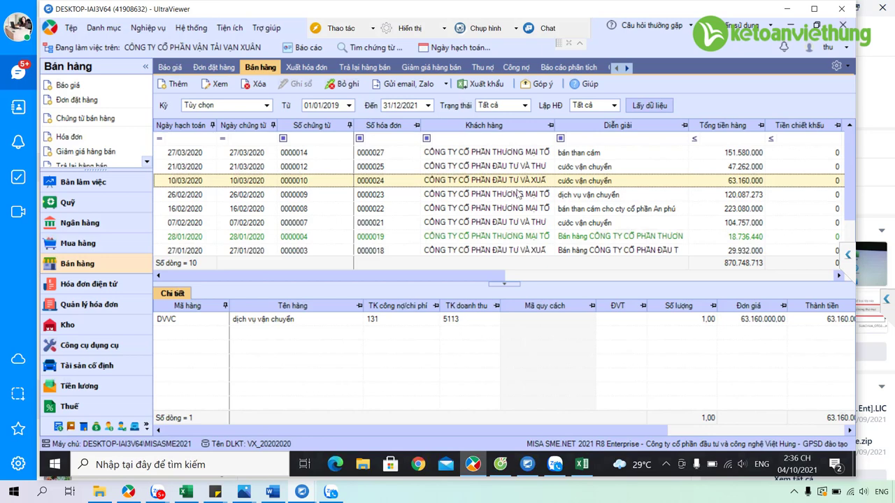
scroll(668, 228, down, 1)
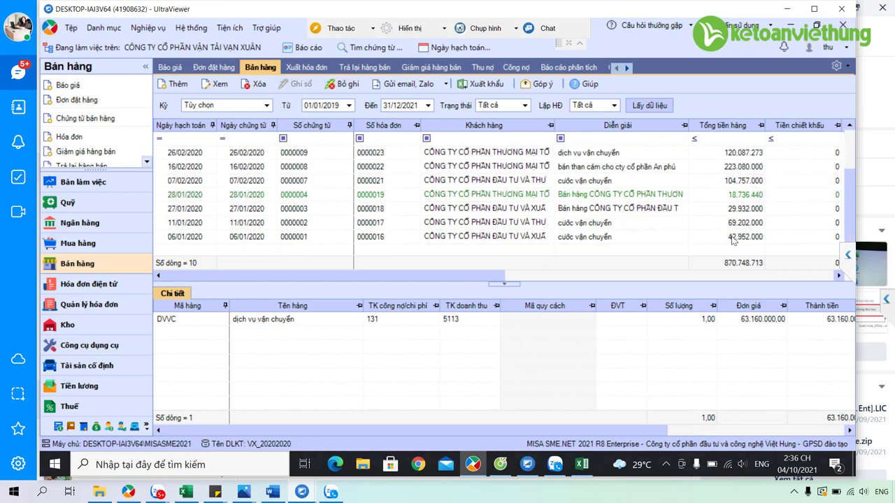
scroll(734, 241, up, 1)
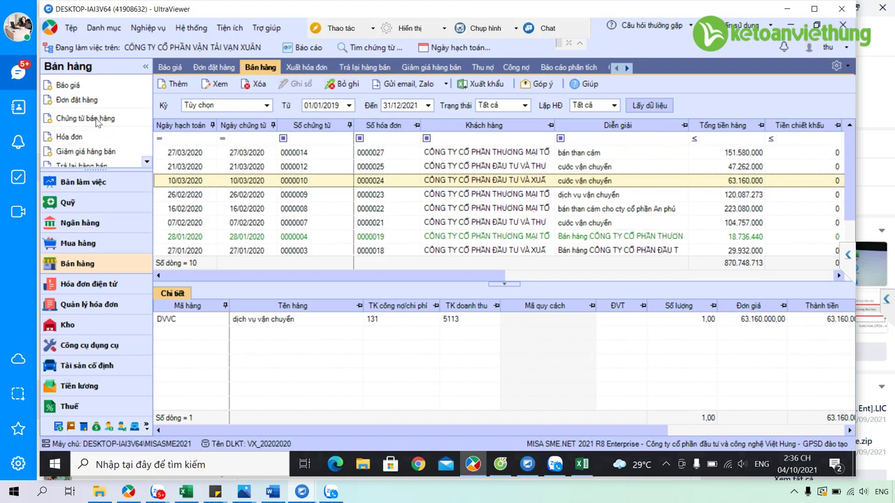
Create a new sales voucher in MISA SME.NET and select the customer named on the SK 135 disposal invoice in Cốc Cốc.
click(129, 119)
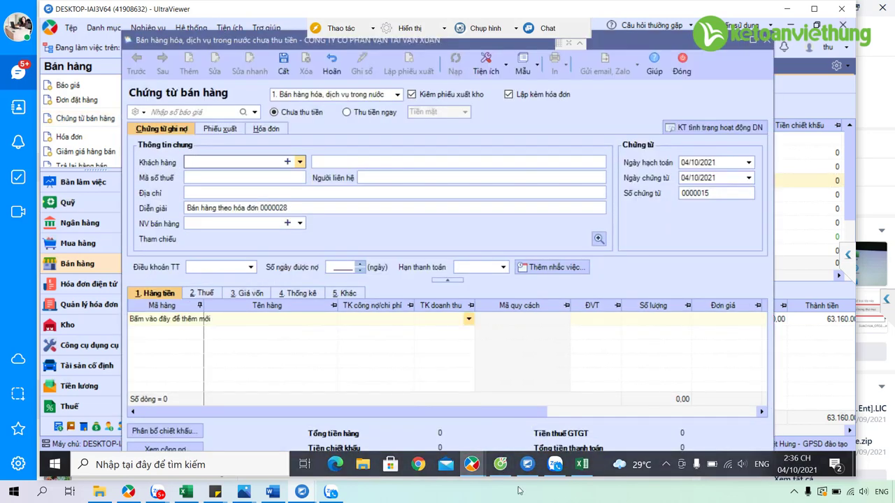
click(500, 467)
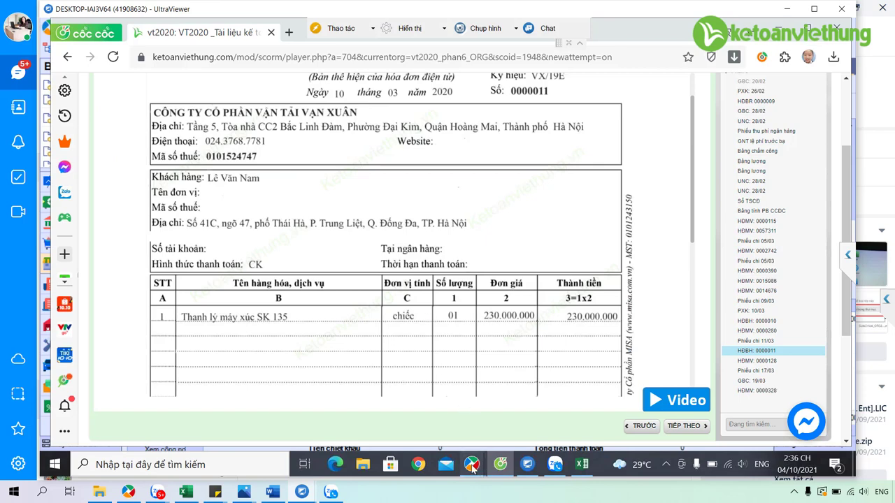
mouse_move(472, 464)
click(543, 420)
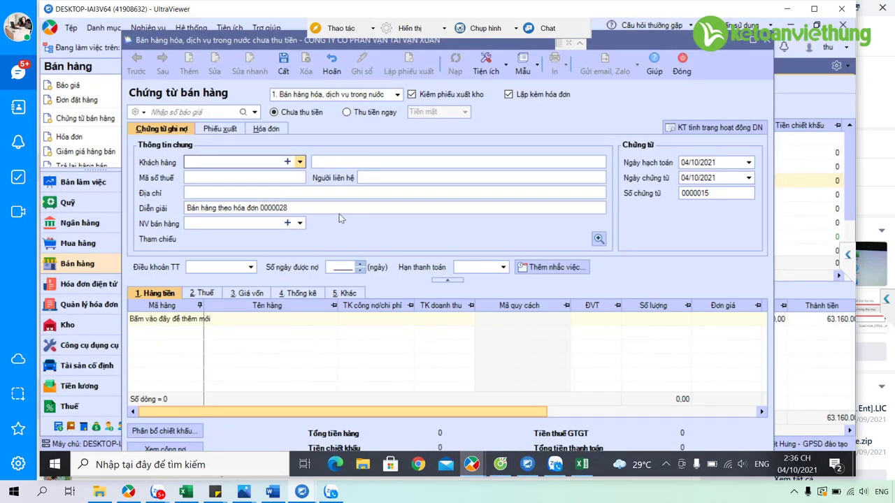
text(nam)
key(Return)
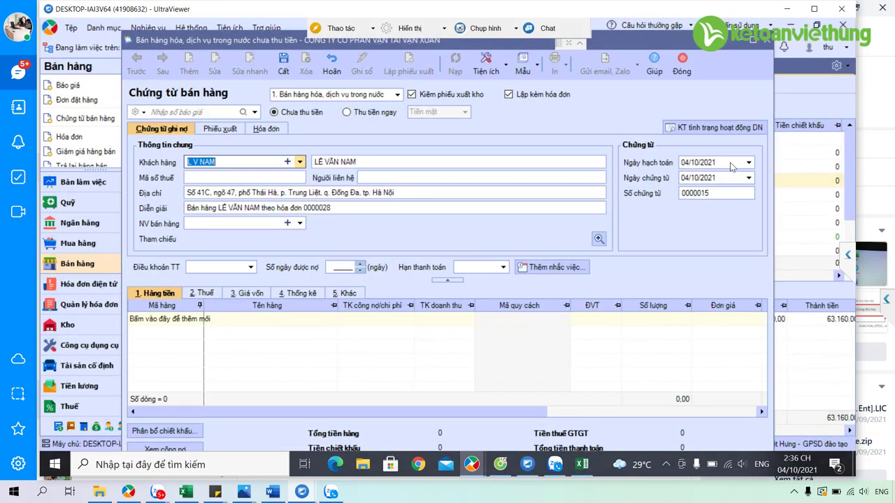
Set the sales voucher's posting date and document date to 10/03/2020.
click(717, 167)
text(100)
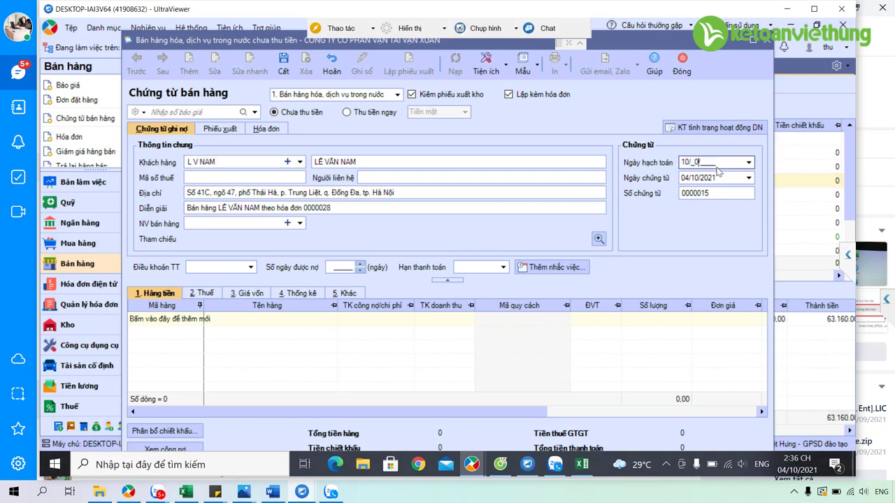
text(320121)
key(BackSpace)
key(BackSpace)
key(Tab)
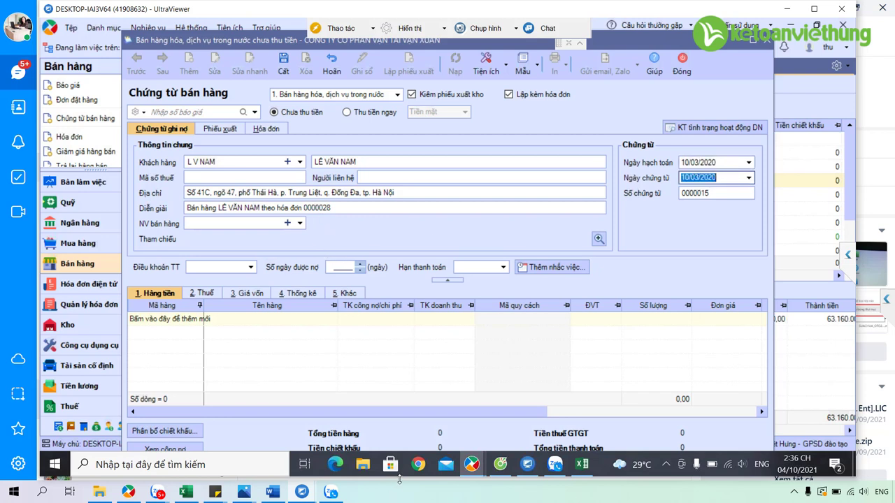
Replace the voucher's description with "Thanh lý TSCĐ theo hóa đơn số 11".
click(341, 209)
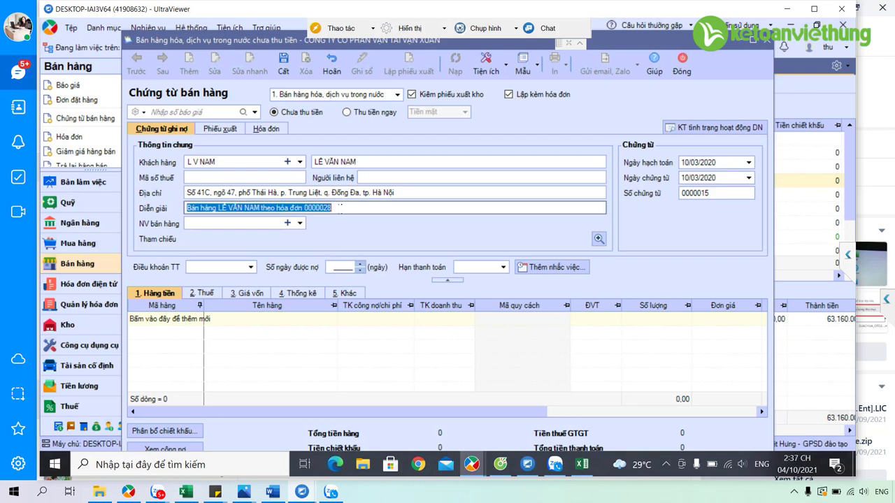
text(Thanh lý TSCĐ theo hóa)
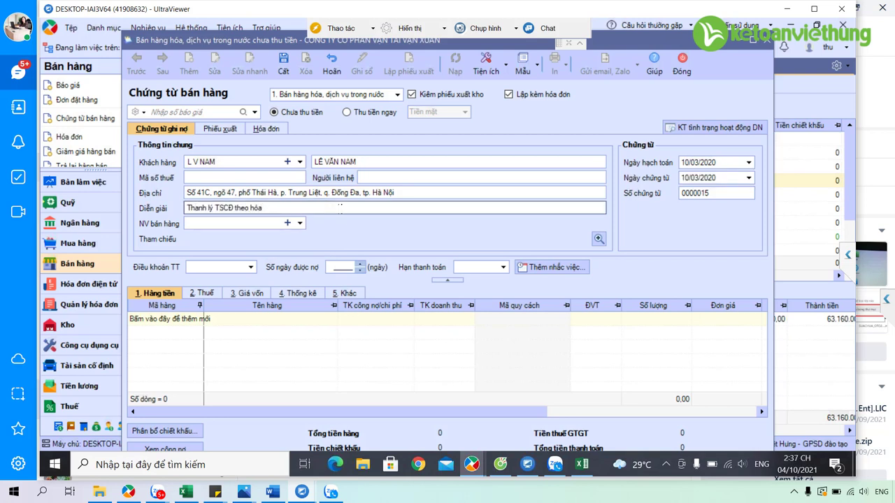
text( đơn sốđơn số 11)
key(Tab)
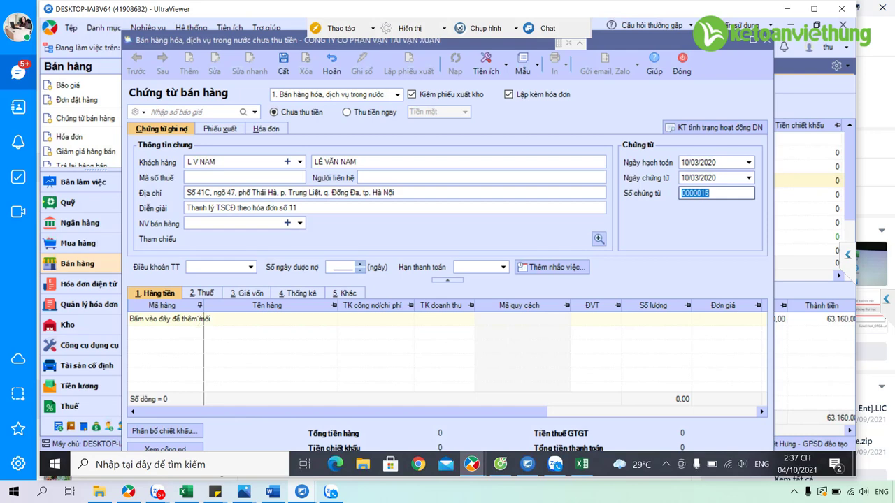
Add a goods line to the voucher with the item code THANH LY.
click(202, 321)
click(198, 318)
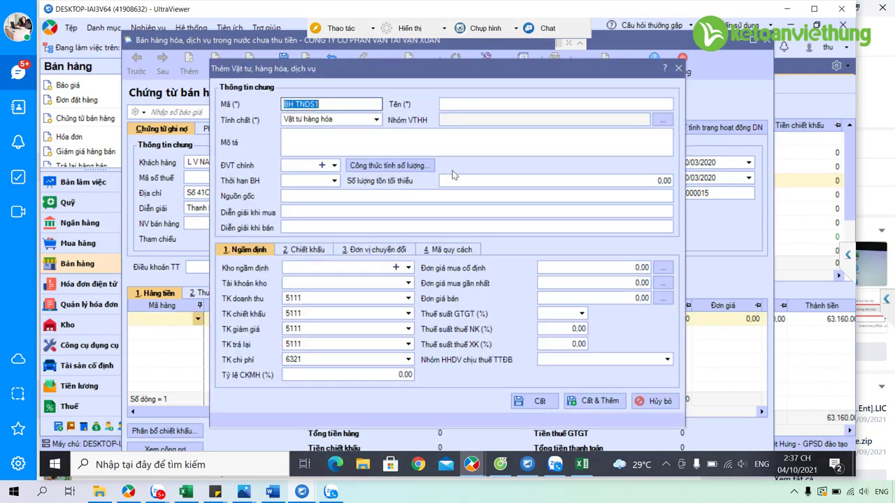
click(655, 405)
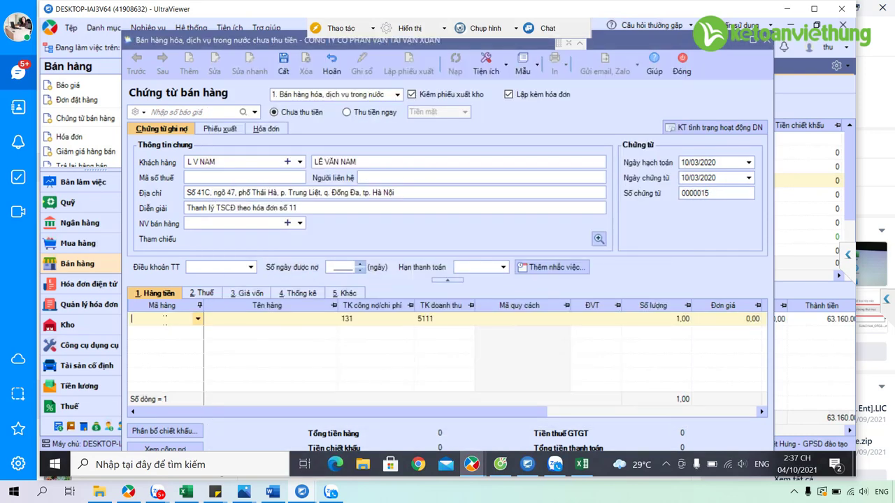
text(thanh ly)
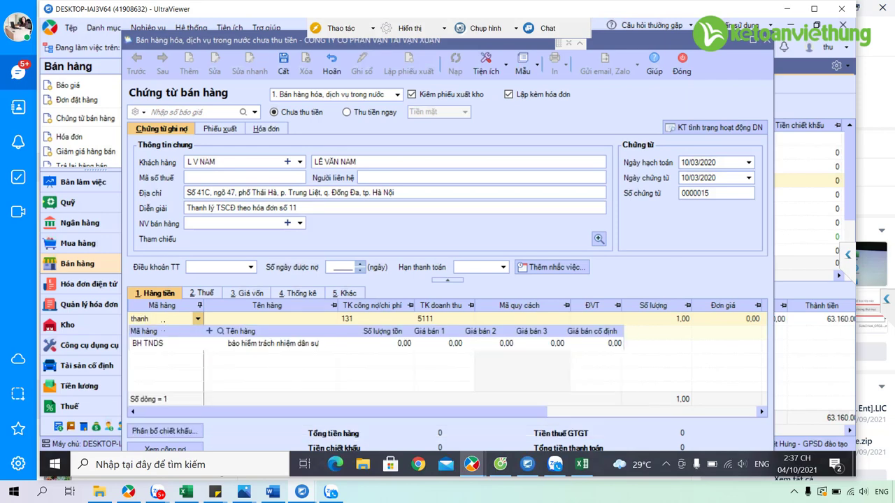
click(160, 343)
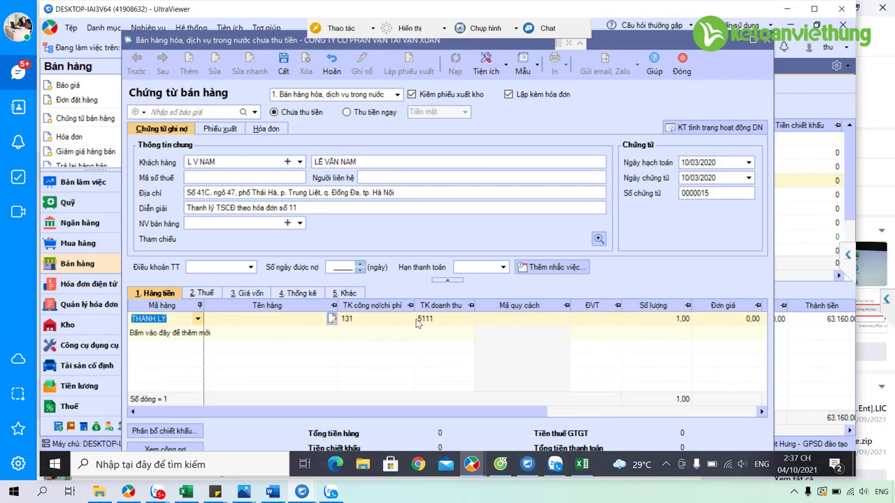
key(Tab)
key(Tab)
key(Tab)
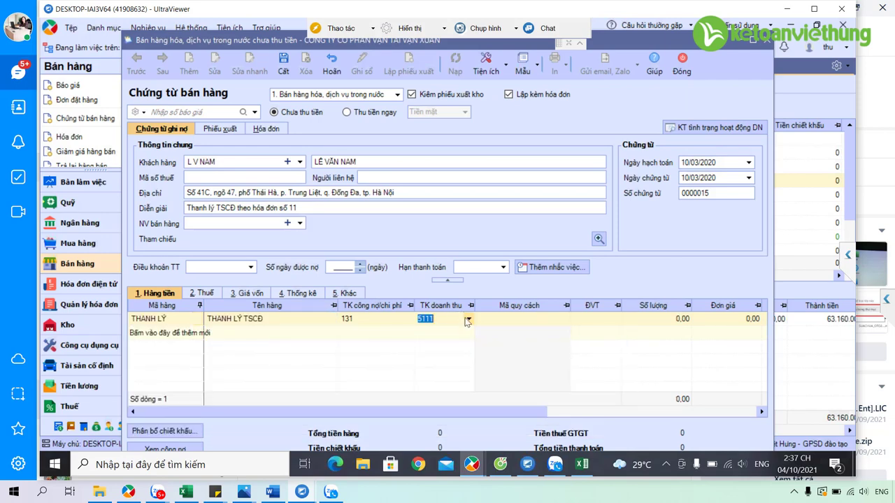
Set the line's revenue account to 711 and turn off the Kiêm phiếu xuất kho option.
text(71)
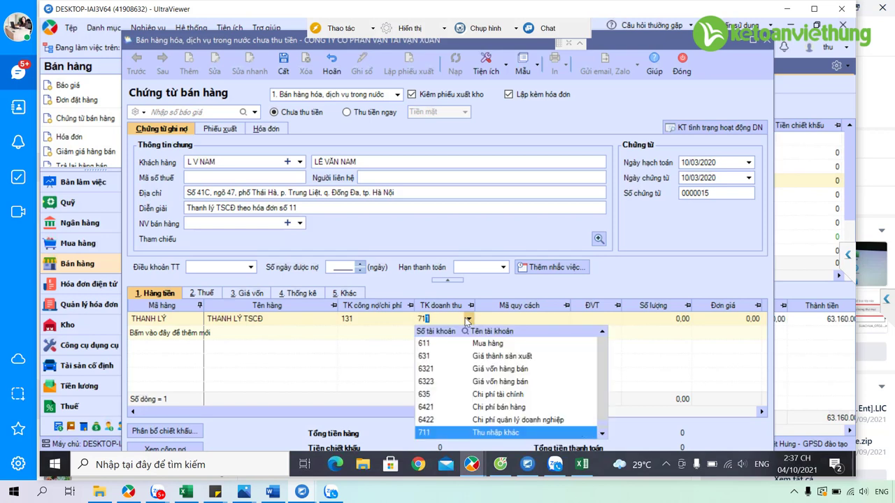
key(Tab)
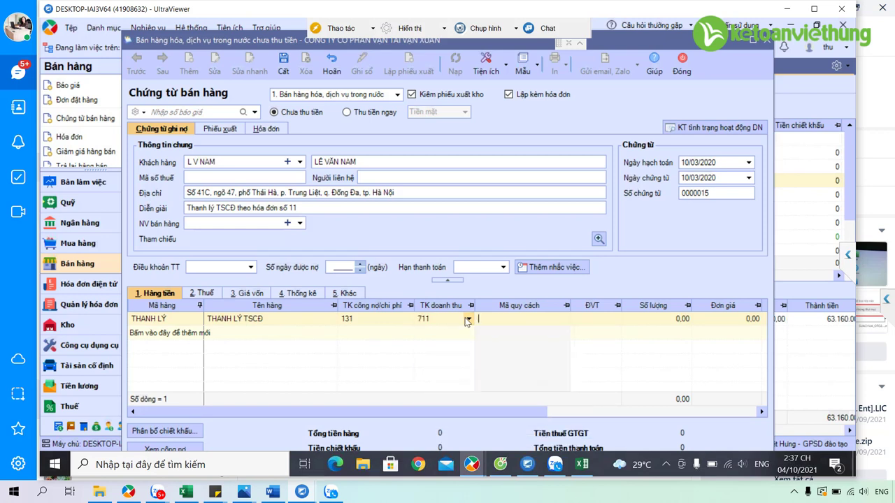
click(413, 95)
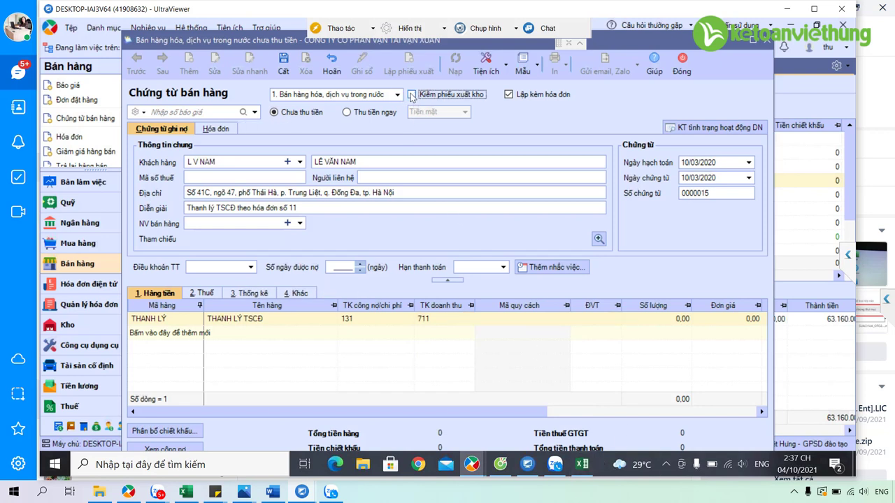
Switch to Excel and write the note "ko cần kiêm phiếu xk- dịch vụu" in D104 of the TSCD sheet.
click(579, 468)
click(266, 395)
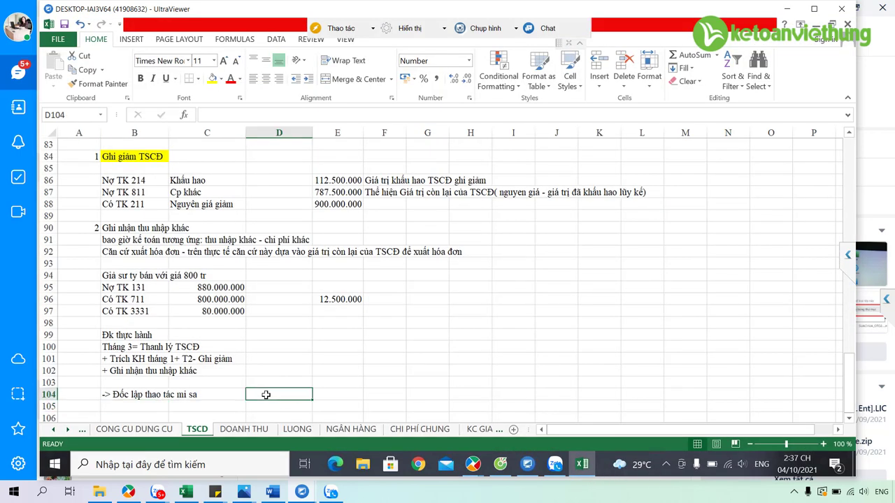
text(ko cần kiêm phiếu xd)
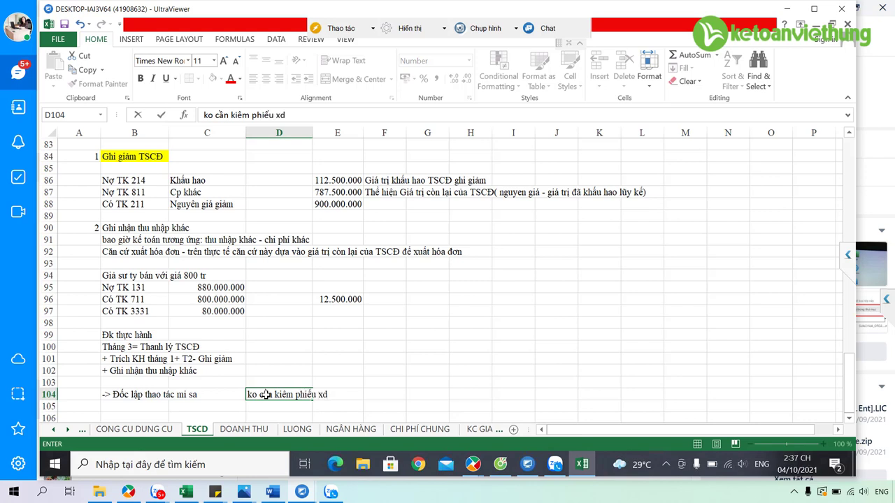
key(BackSpace)
text(k- dịch vụ)
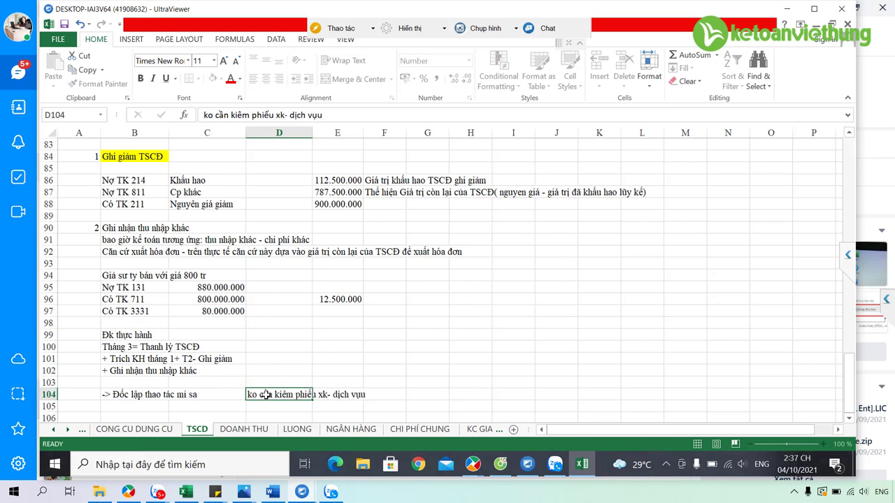
key(Return)
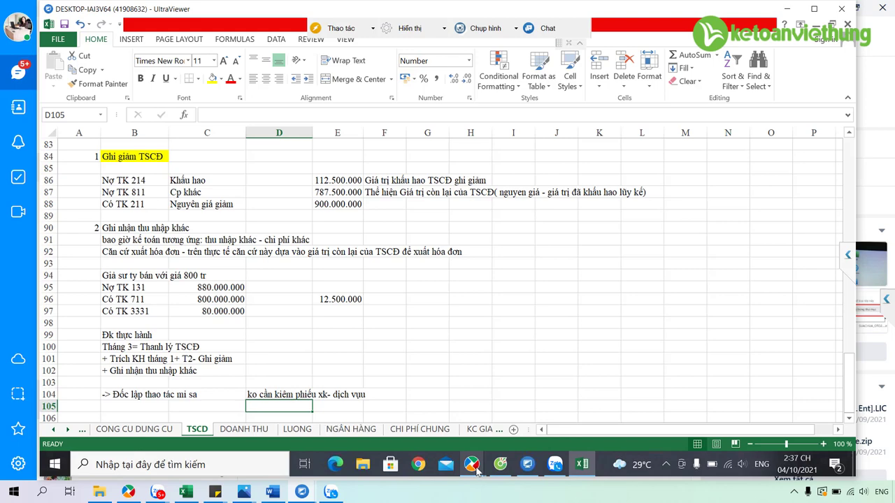
Switch back to MISA SME.NET and give the THANH LÝ line a quantity of 1 and a unit price of 230.000.000.
mouse_move(477, 472)
click(498, 427)
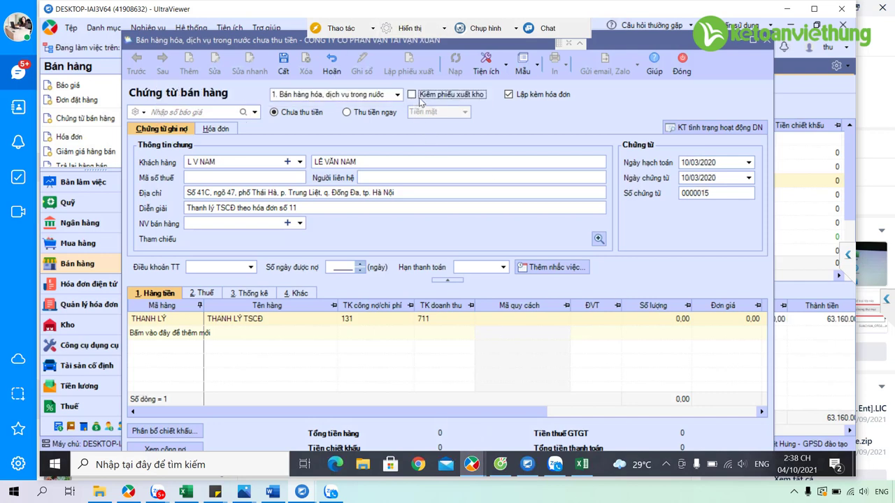
click(722, 319)
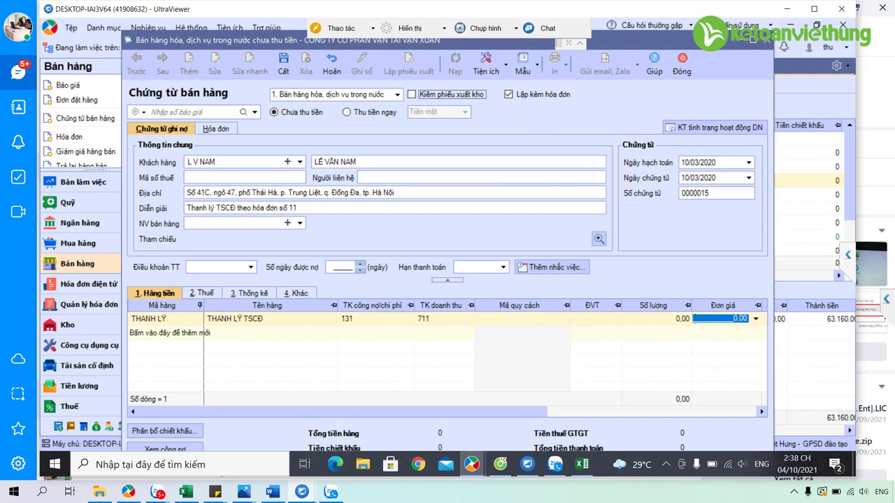
click(670, 319)
text(1)
key(Tab)
text(2)
text(3.000.000)
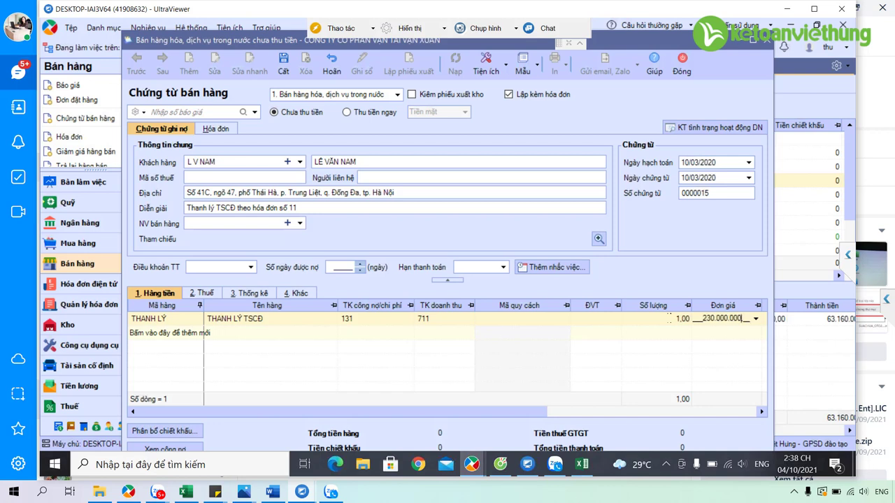
key(Tab)
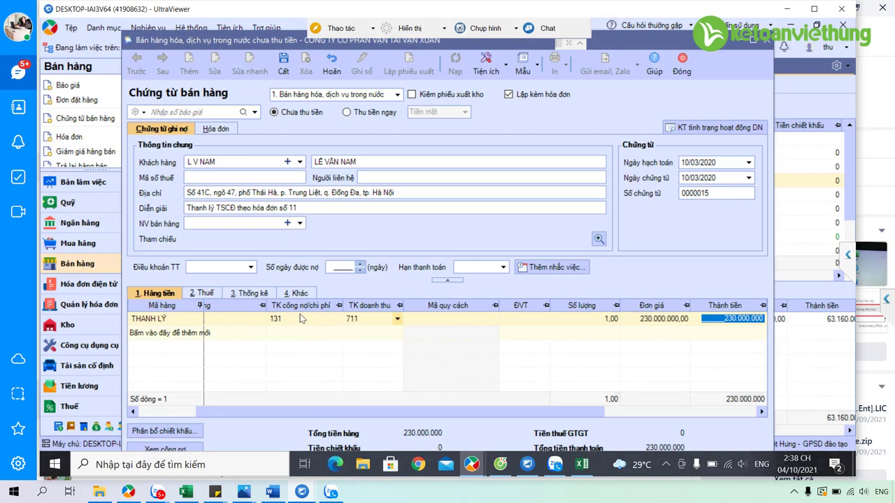
Set the VAT rate of the THANH LÝ line to 10%.
click(206, 294)
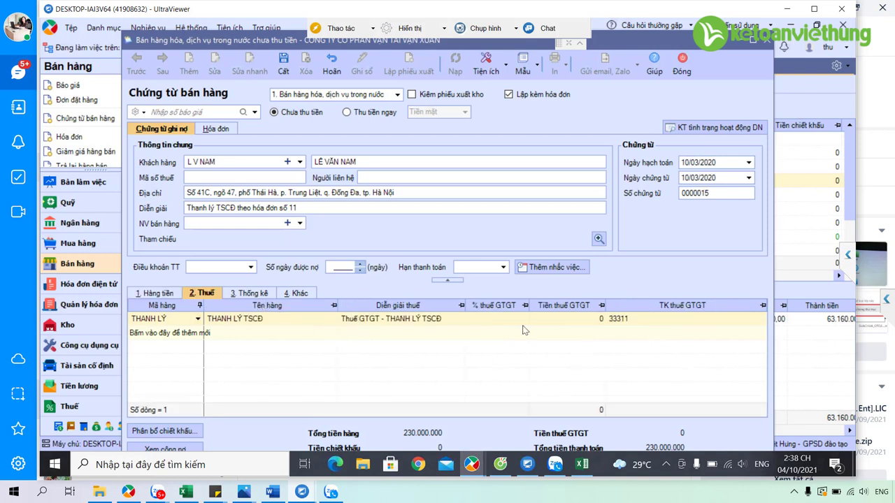
click(523, 319)
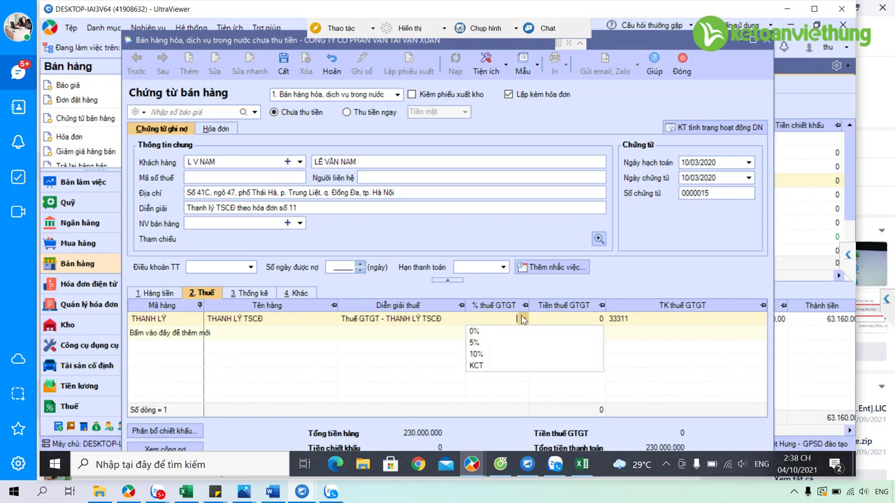
click(502, 353)
click(563, 321)
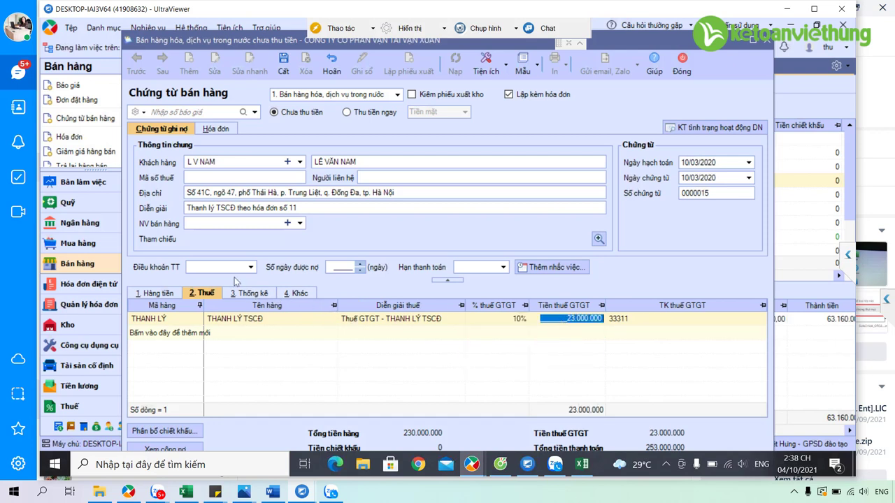
Set the invoice number in the voucher's invoice details to 0000011.
click(213, 130)
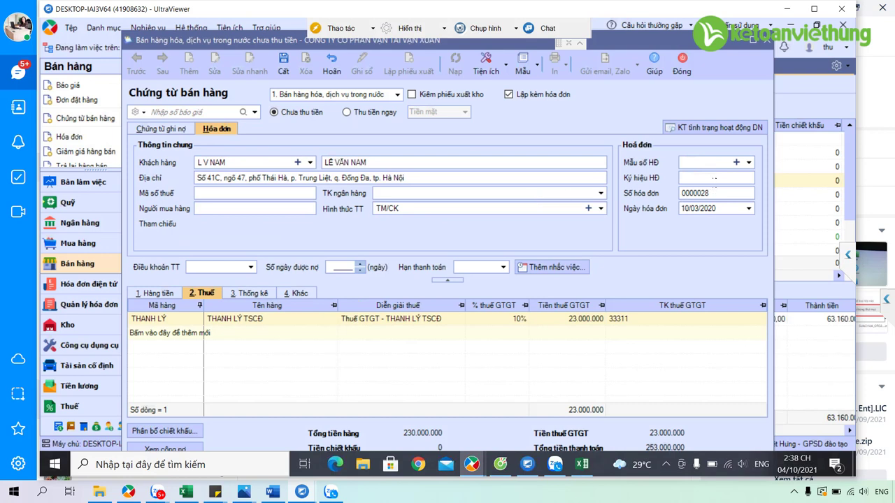
click(711, 193)
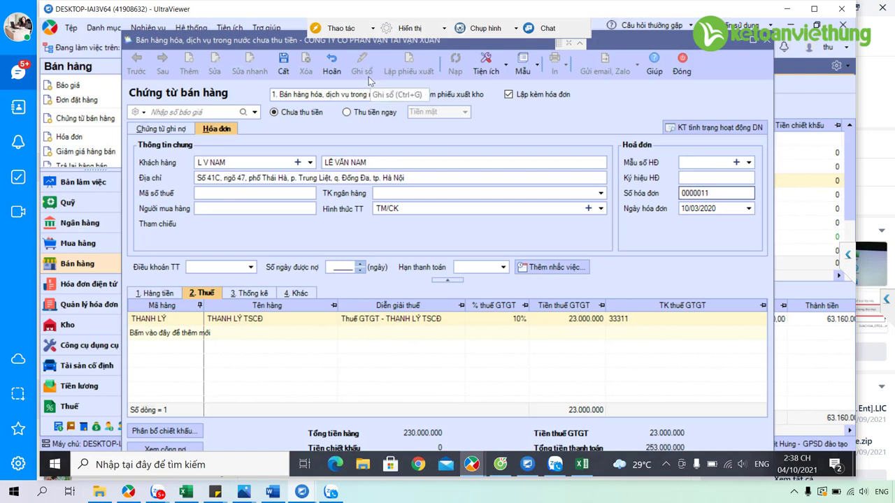
Review the voucher's goods line, accounting details and VAT rate before saving.
click(167, 295)
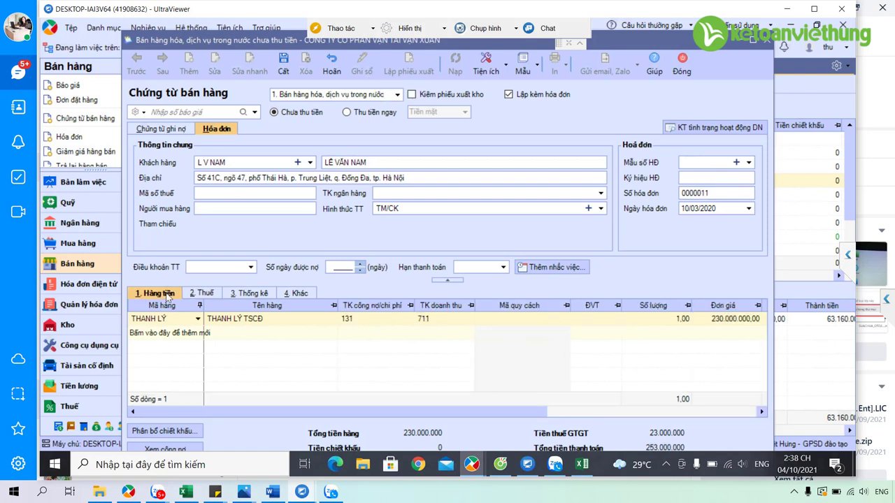
click(168, 129)
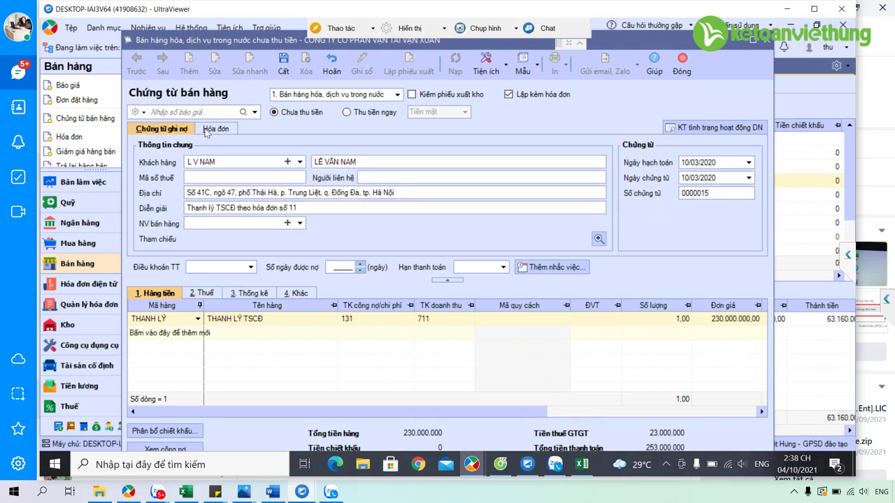
click(211, 296)
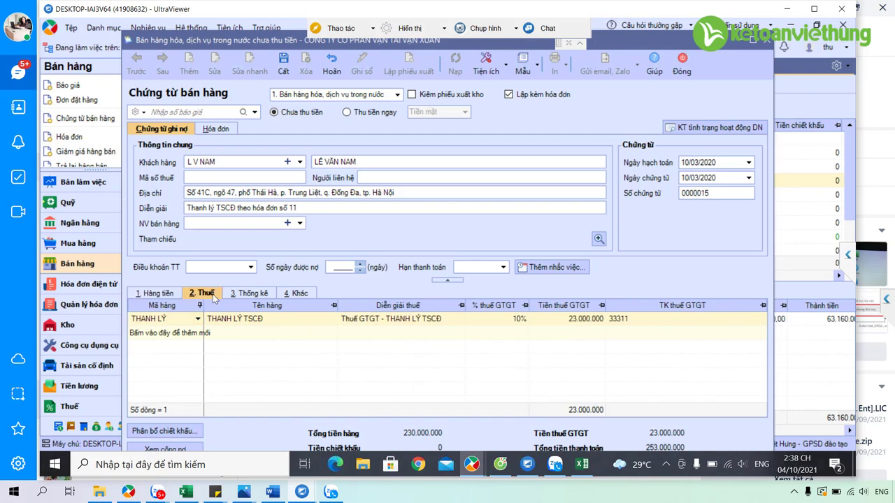
click(520, 321)
click(521, 319)
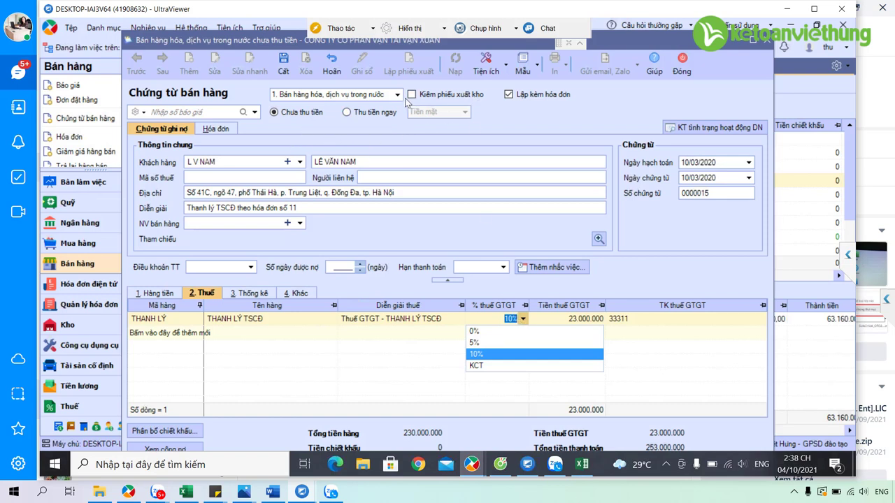
click(508, 97)
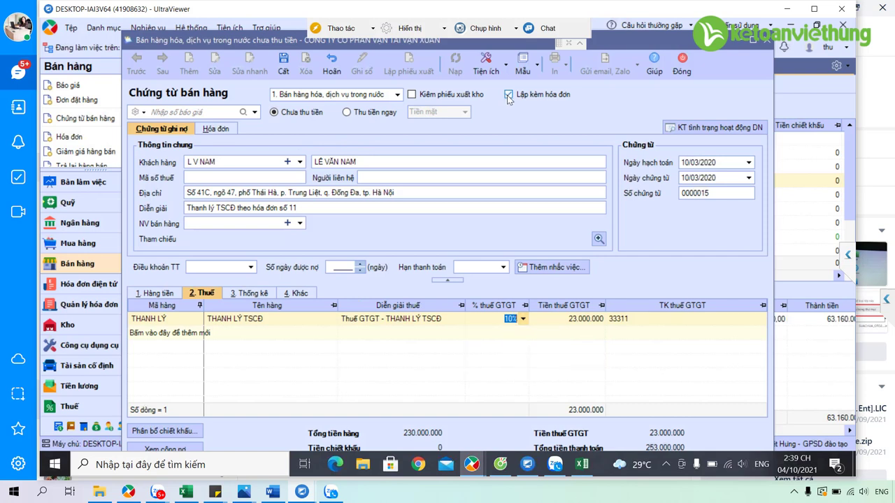
click(508, 96)
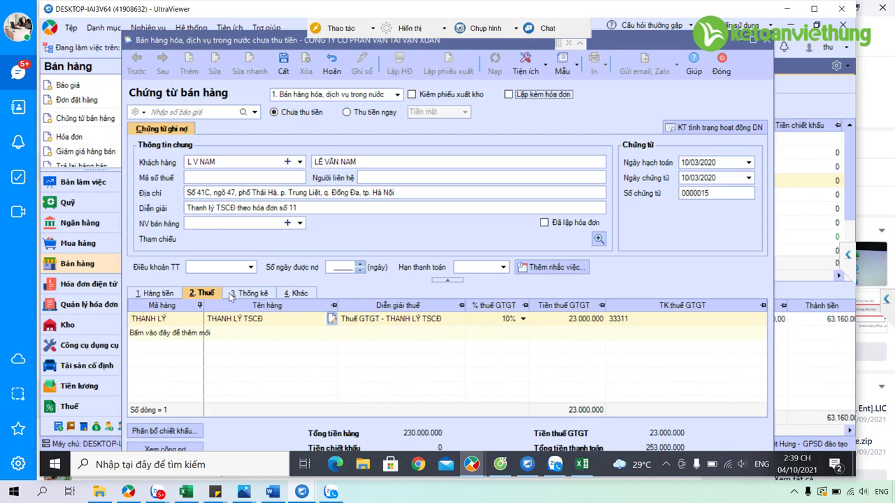
click(509, 95)
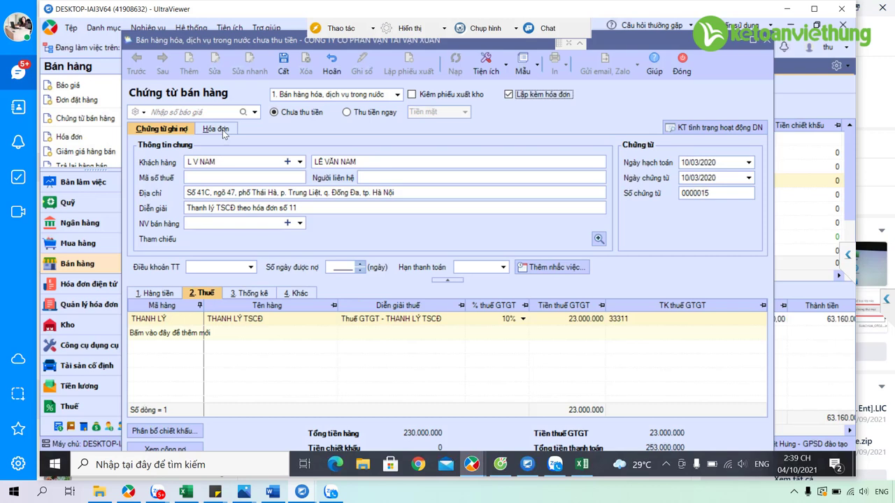
Save the fixed-asset disposal sales voucher together with its invoice.
click(284, 68)
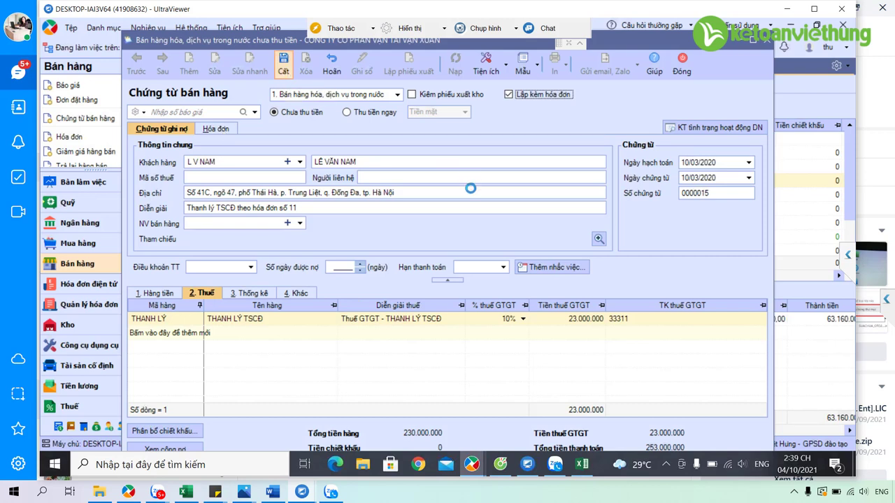
key(Return)
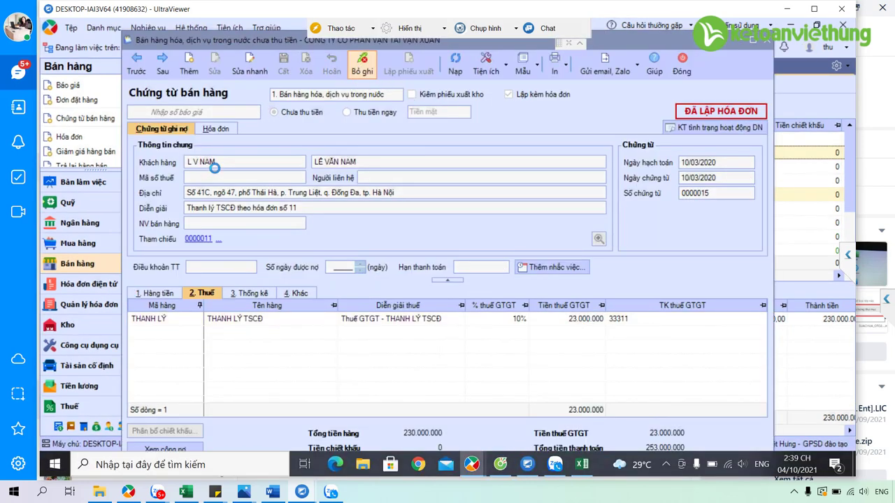
Delete the disposal sales voucher together with its invoice, reviewing the other-income notes in rows 90 to 97 of Excel's TSCD sheet before confirming.
key(ctrl+d)
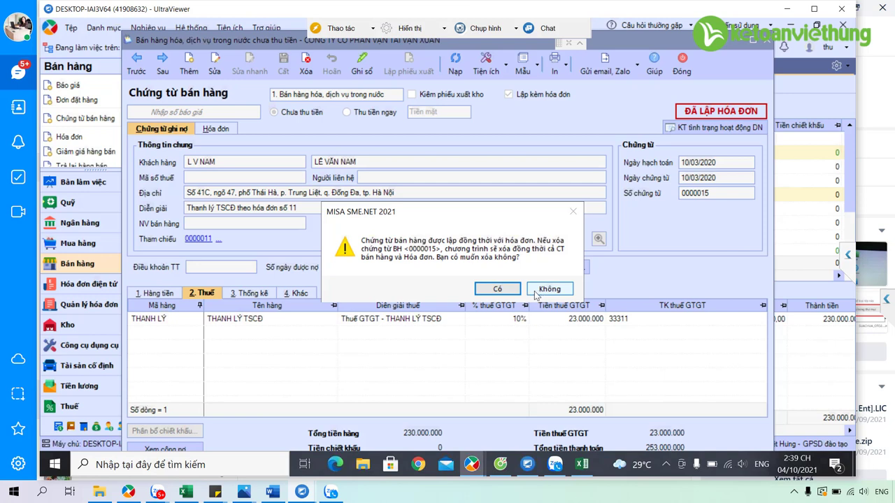
click(582, 464)
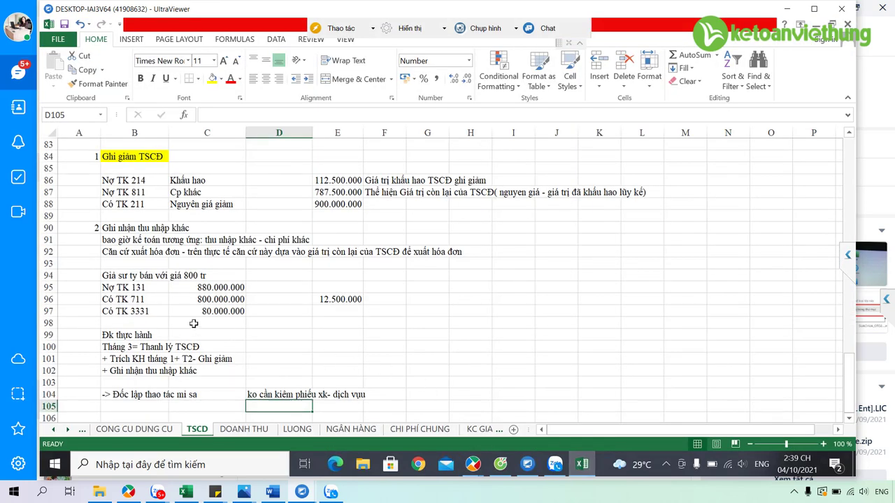
click(194, 323)
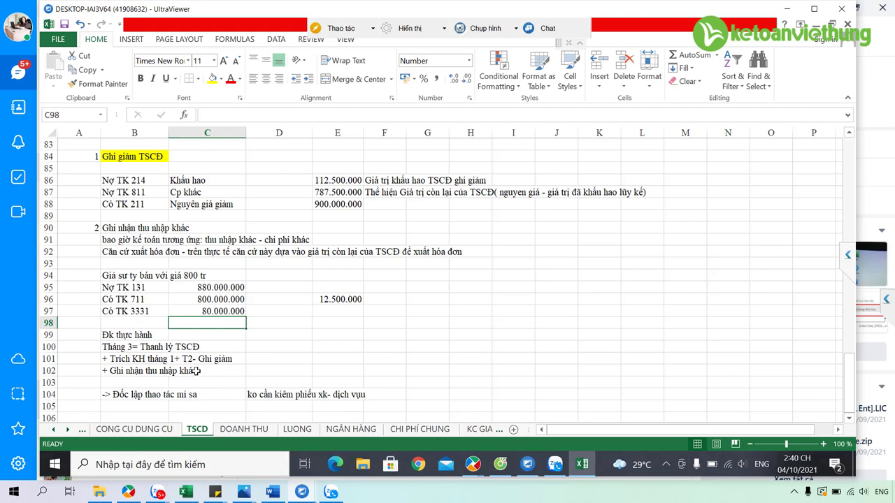
scroll(195, 363, down, 3)
scroll(195, 349, up, 2)
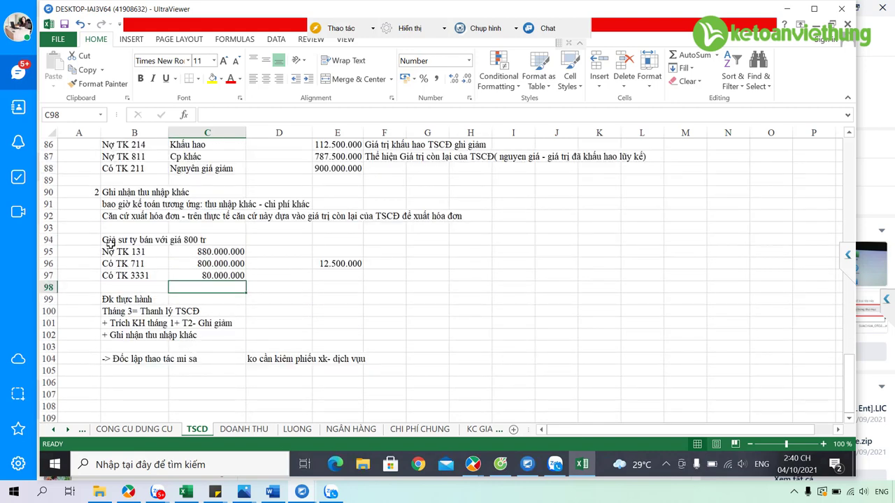
scroll(127, 226, up, 1)
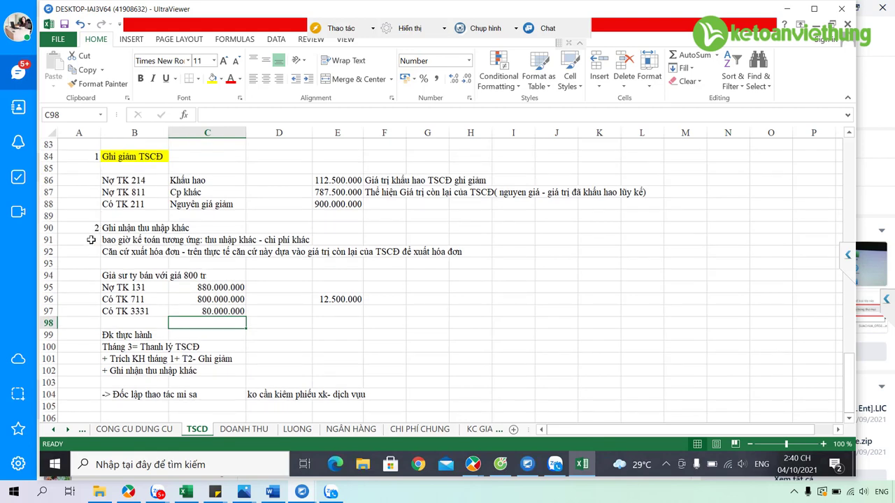
click(87, 228)
mouse_move(89, 233)
mouse_down()
mouse_move(311, 311)
mouse_move(262, 296)
mouse_up()
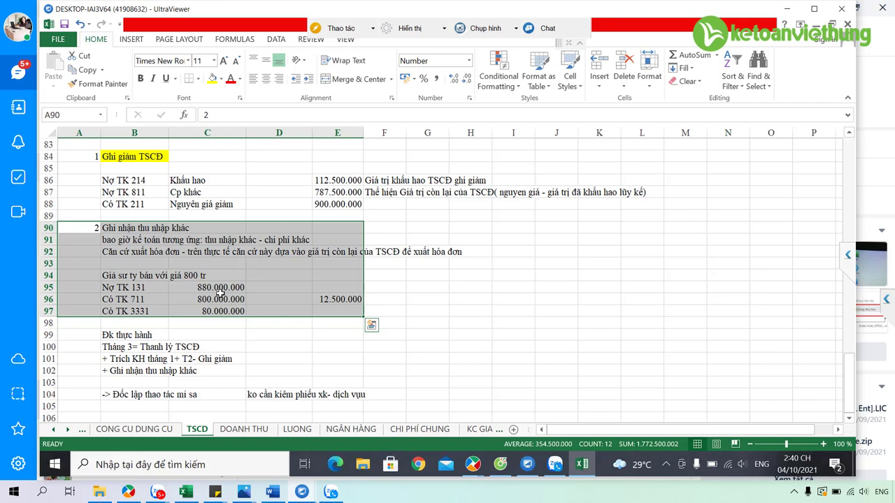
click(473, 464)
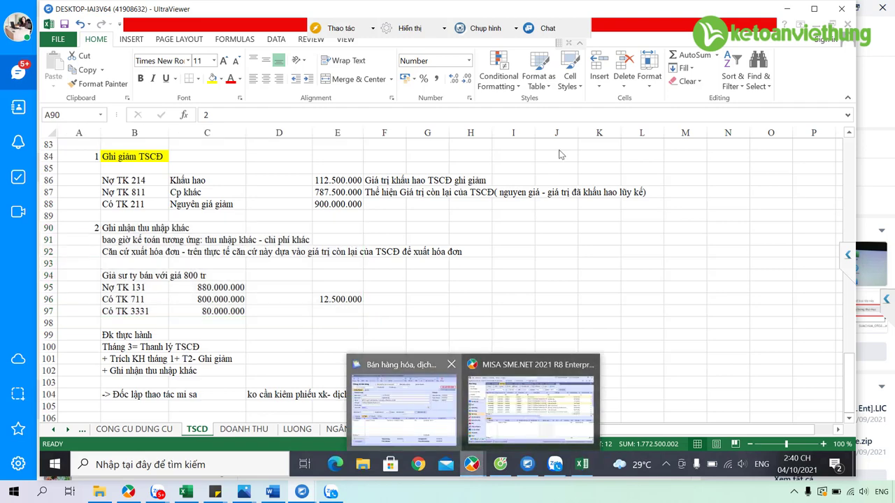
click(417, 405)
click(493, 289)
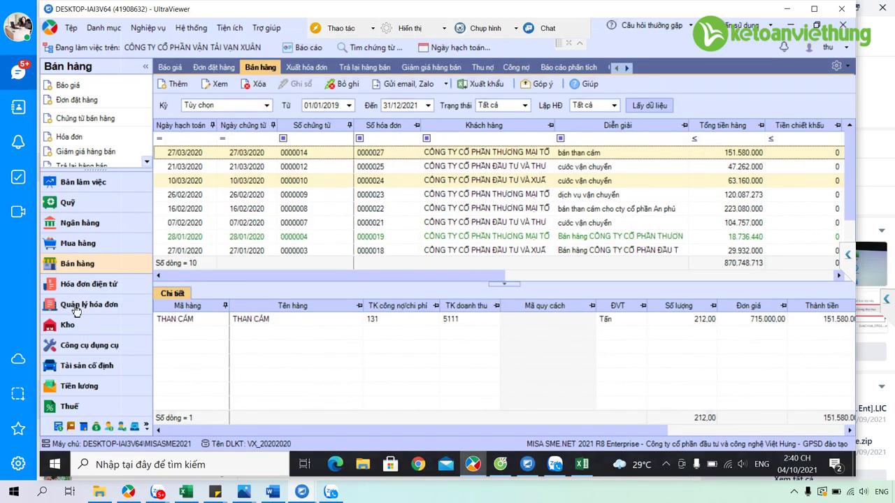
Open the depreciation calculation list (Tính khấu hao) of the fixed-assets module.
click(77, 367)
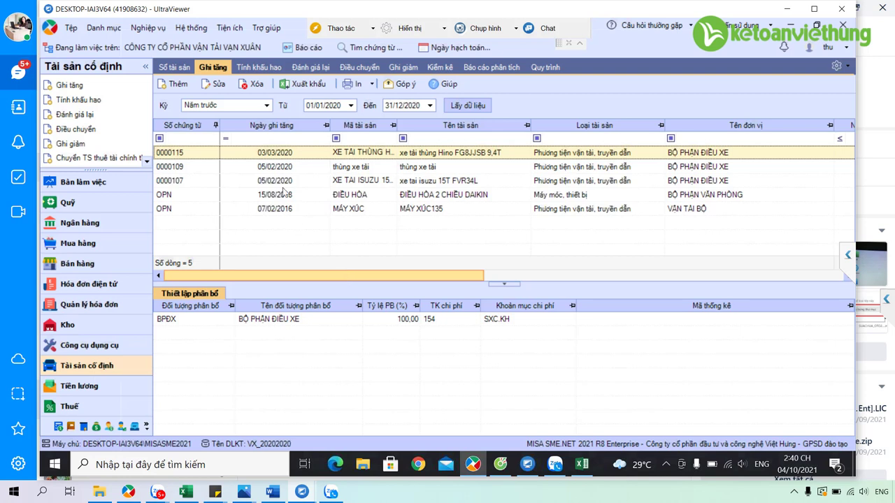
click(257, 67)
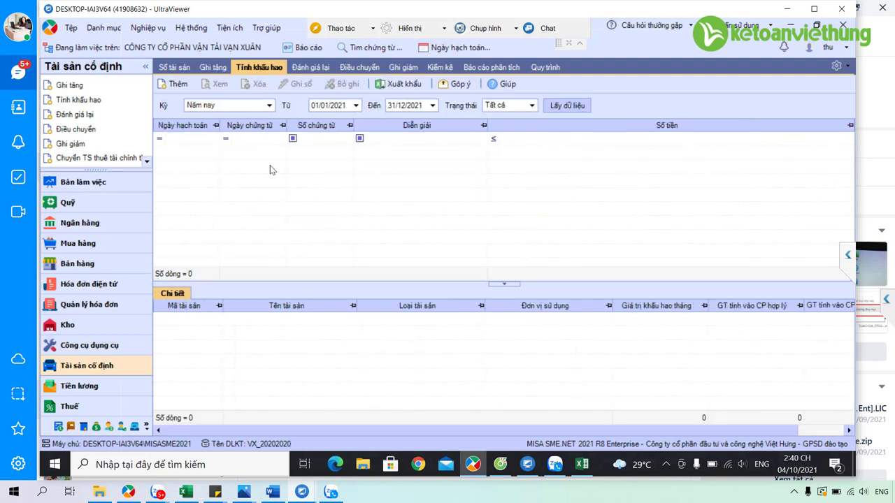
click(177, 84)
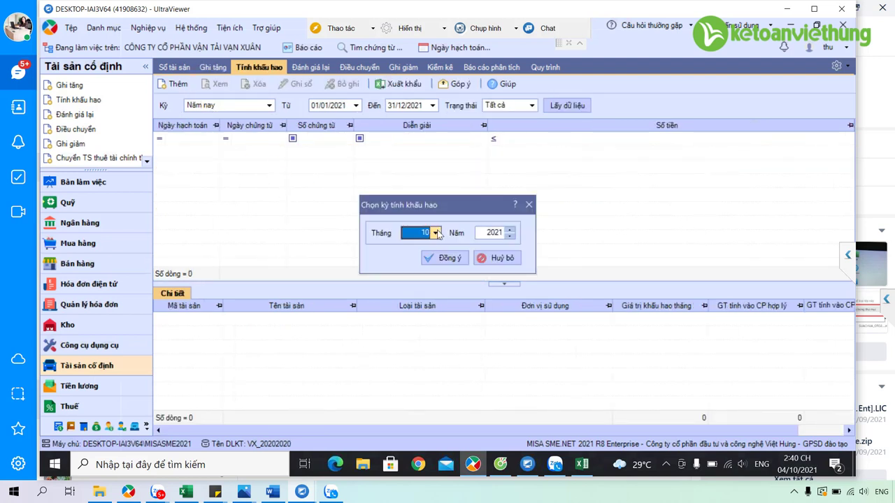
click(437, 233)
scroll(420, 252, up, 3)
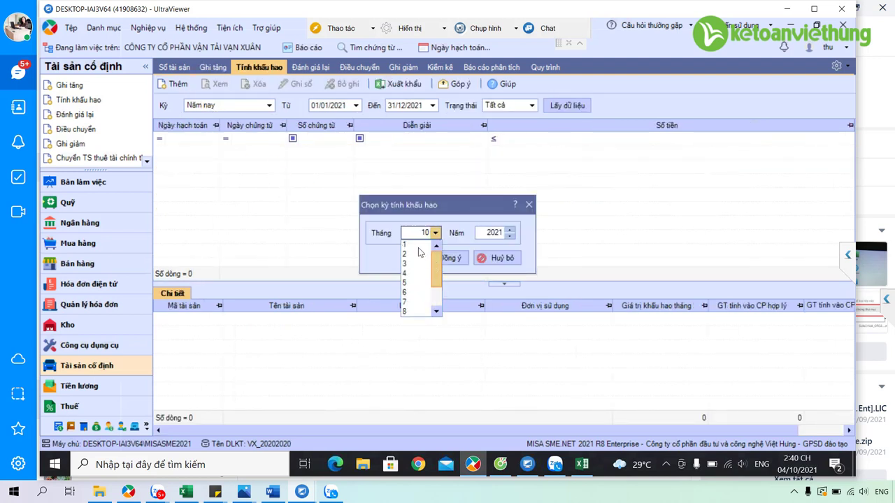
click(406, 244)
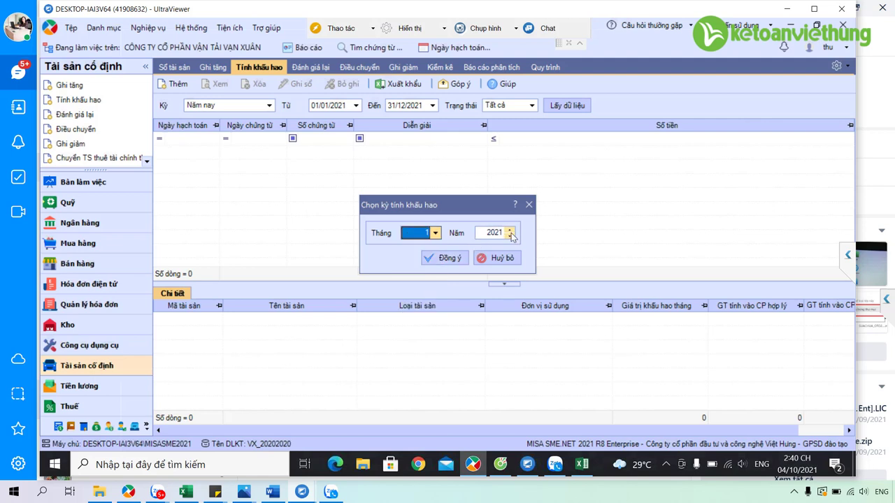
click(509, 231)
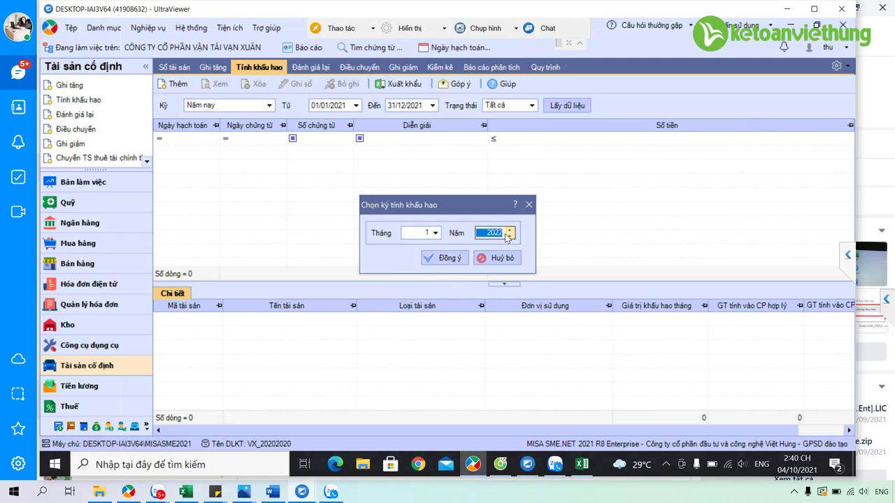
click(448, 259)
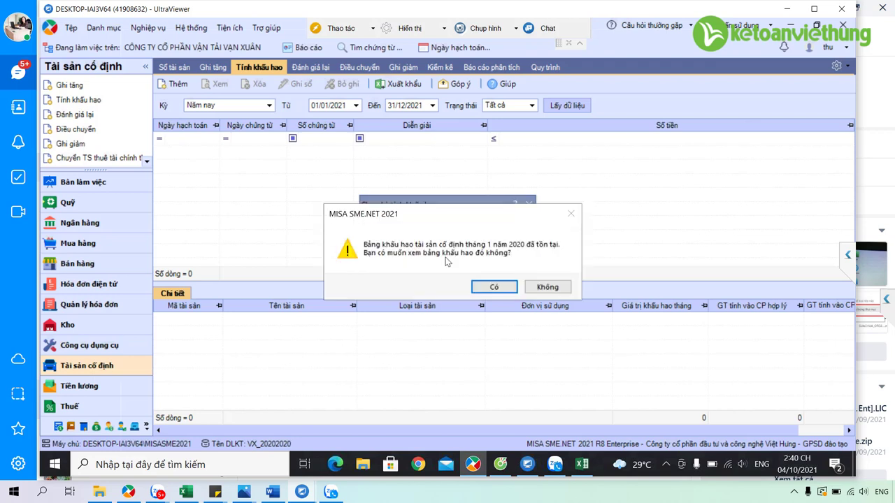
click(548, 287)
click(497, 260)
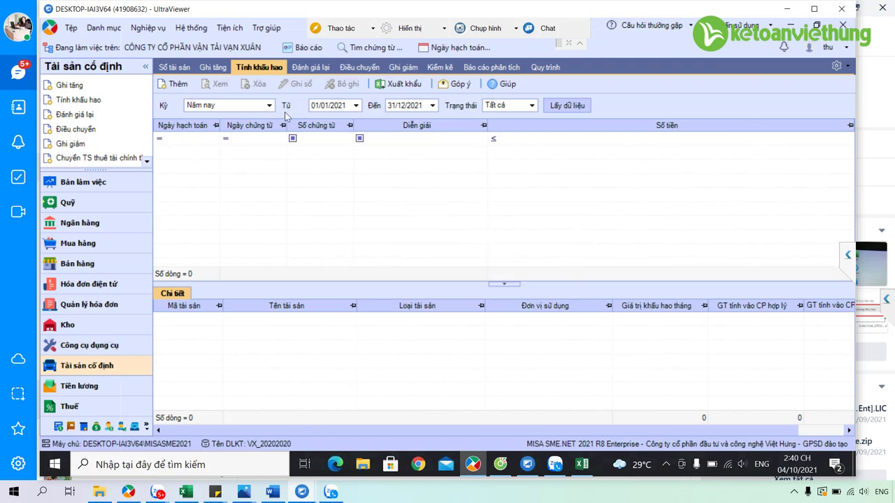
Set the program's accounting date (Ngày hạch toán) to 04/10/2020.
click(446, 49)
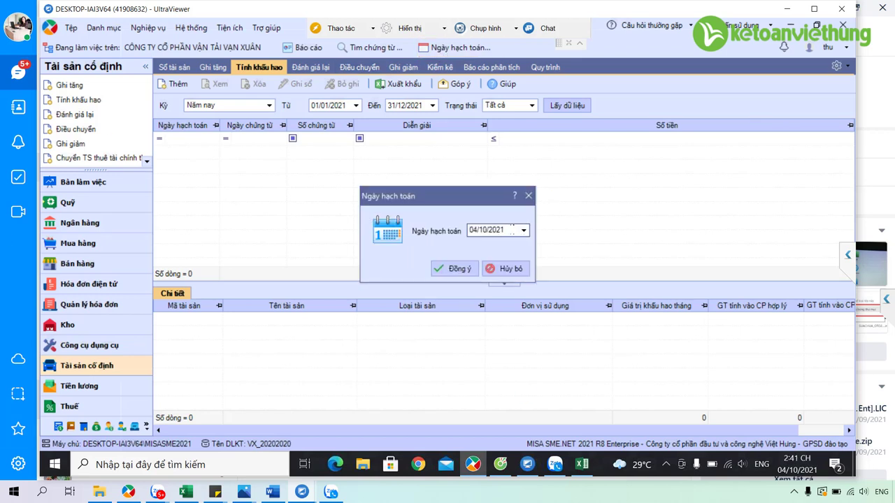
double_click(512, 229)
text(2020)
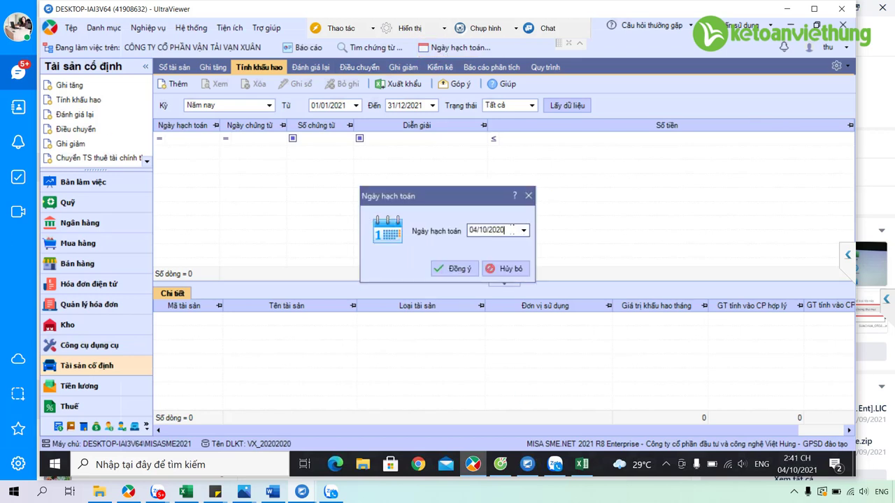
click(473, 275)
Filter the depreciation list to the period Năm nay, 01/01/2020 to 31/12/2020, and load its data.
click(269, 107)
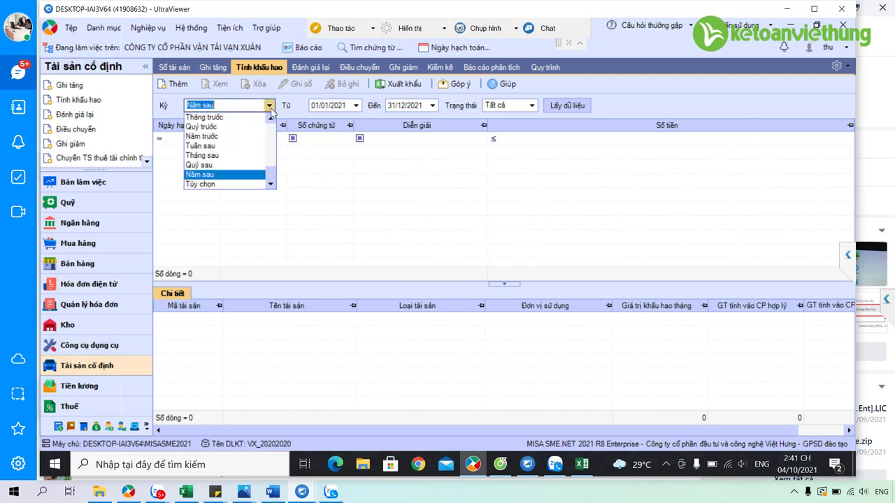
text(Năm n)
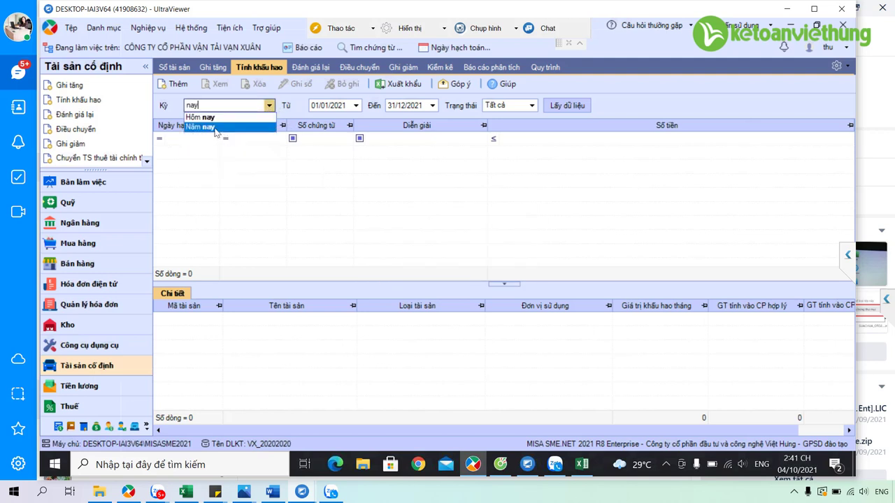
click(217, 132)
click(557, 111)
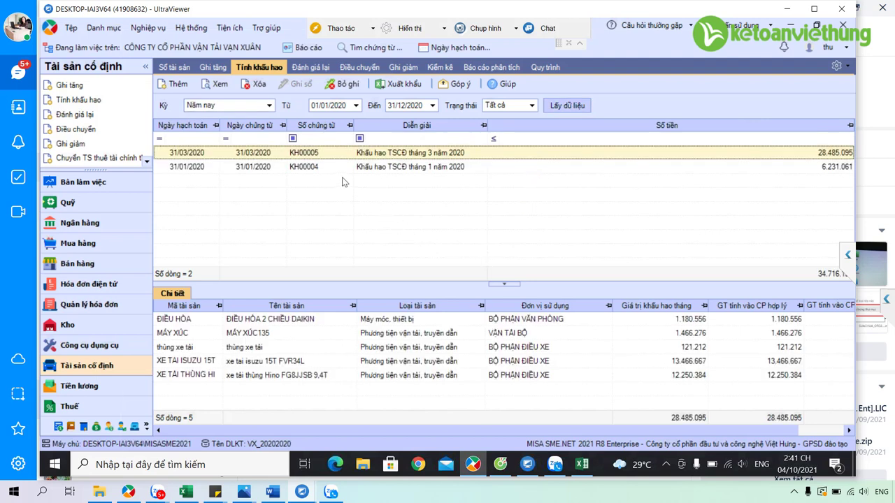
Delete the March 2020 fixed-asset depreciation voucher from the list.
click(424, 170)
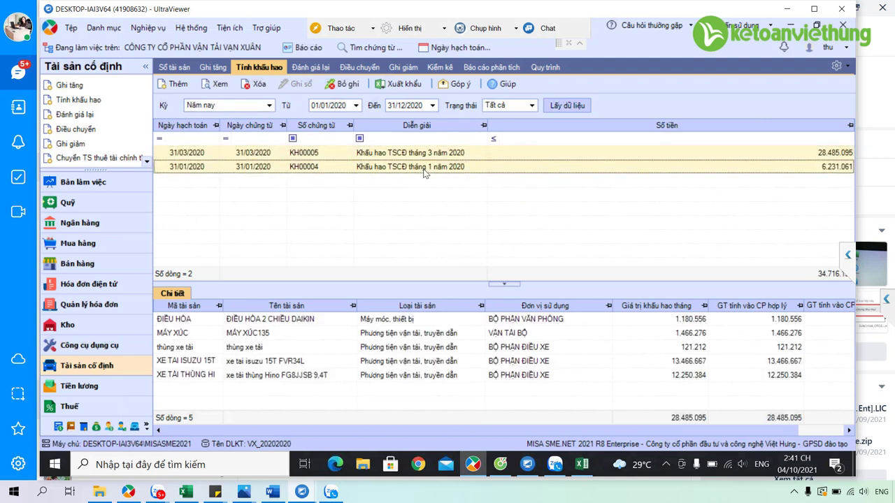
click(432, 155)
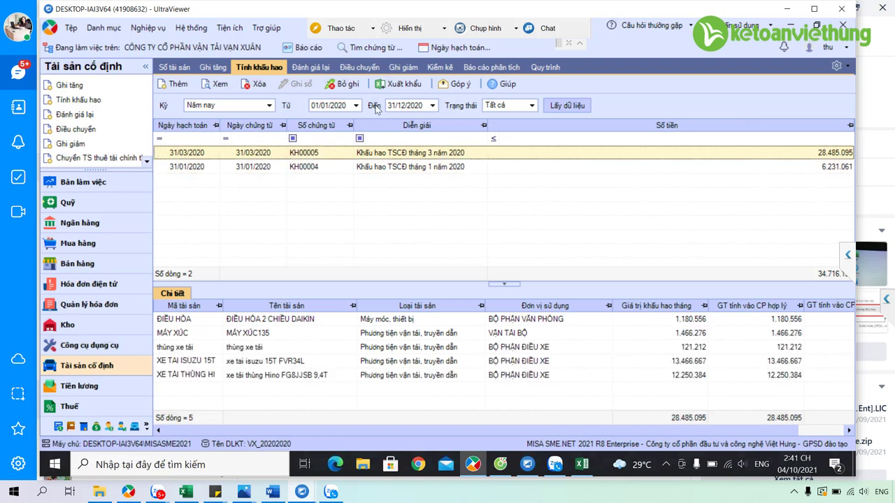
click(333, 88)
click(476, 287)
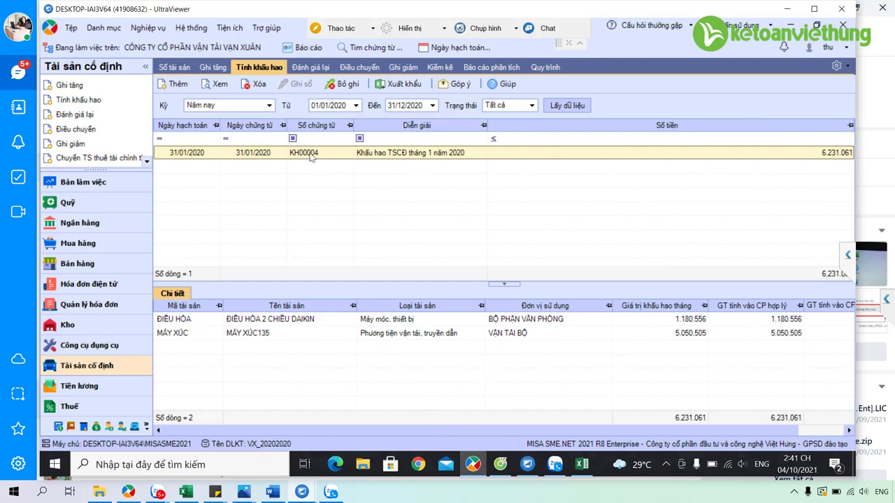
Create a fixed-asset depreciation calculation for month 2 of 2020.
click(177, 85)
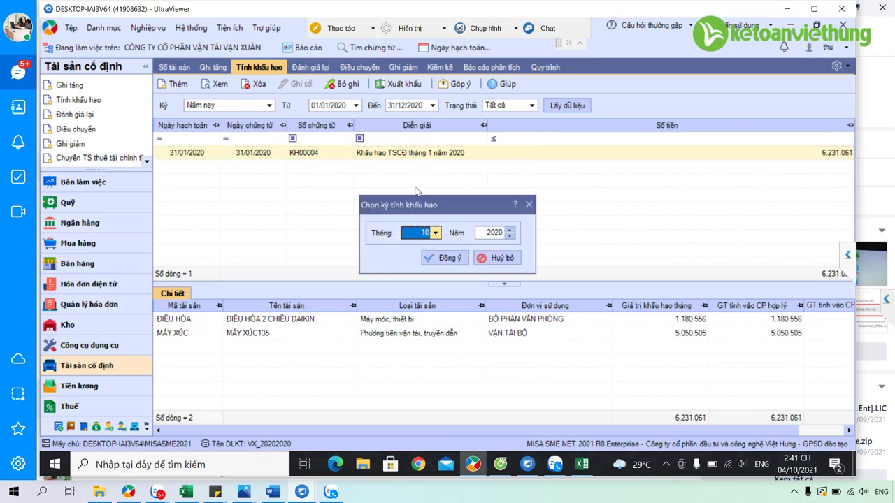
click(435, 235)
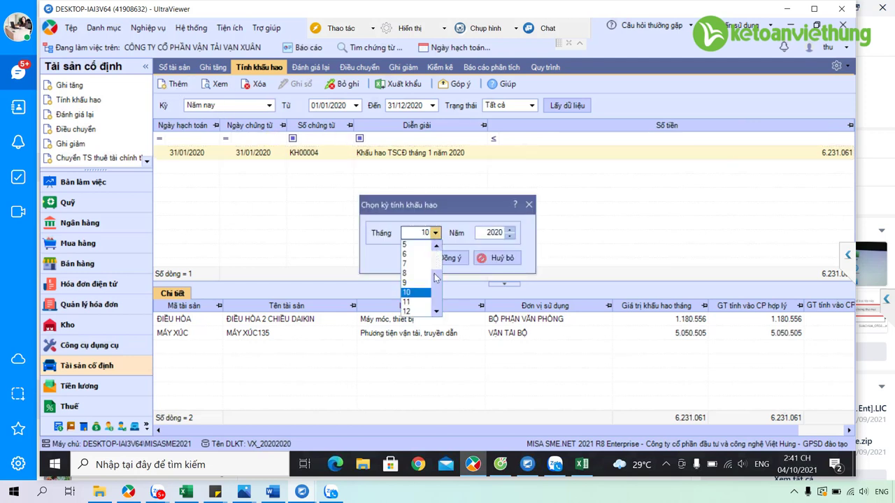
scroll(438, 280, up, 1)
click(412, 245)
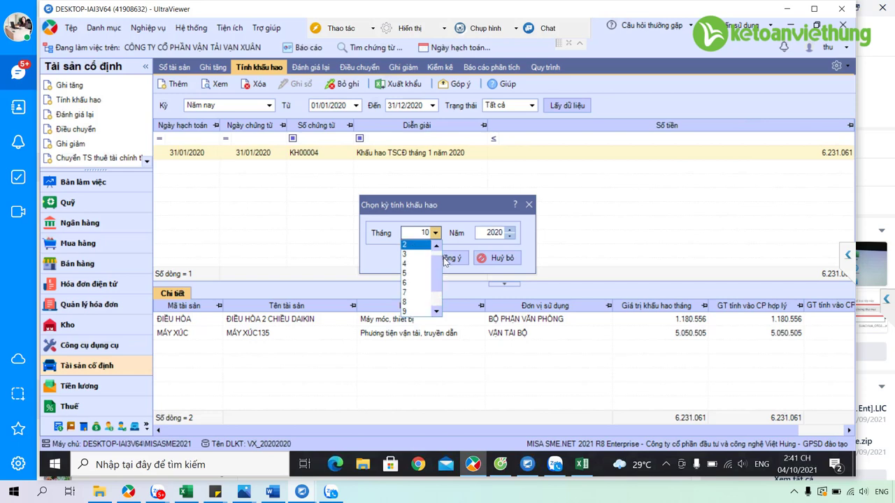
click(446, 258)
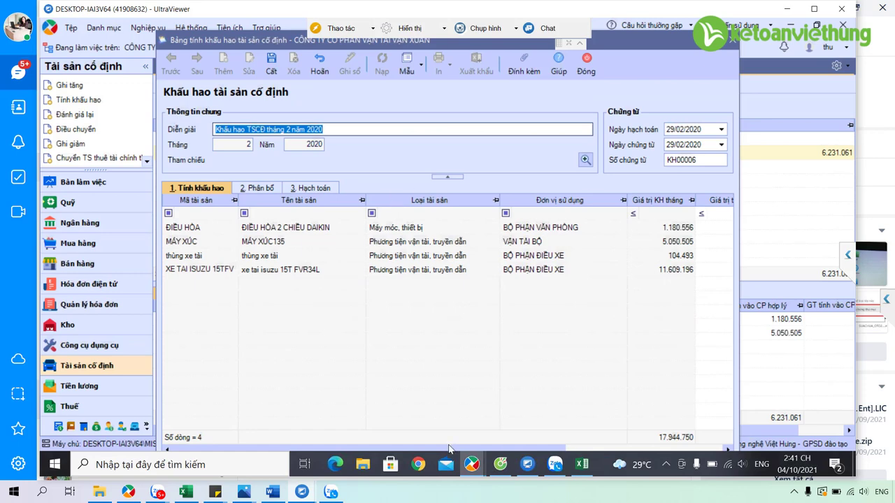
Switch to Excel and highlight the "Đk thực hành" heading in cell B99 of the TSCD sheet in yellow.
click(578, 470)
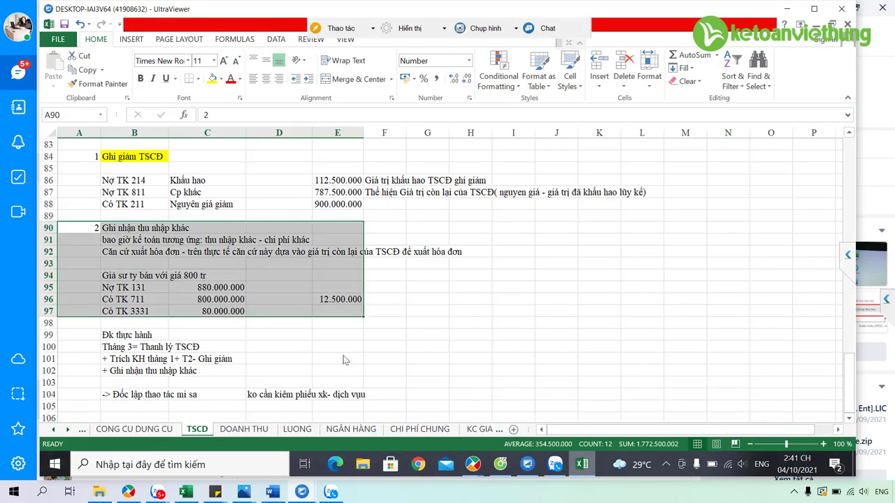
click(381, 358)
scroll(372, 355, down, 2)
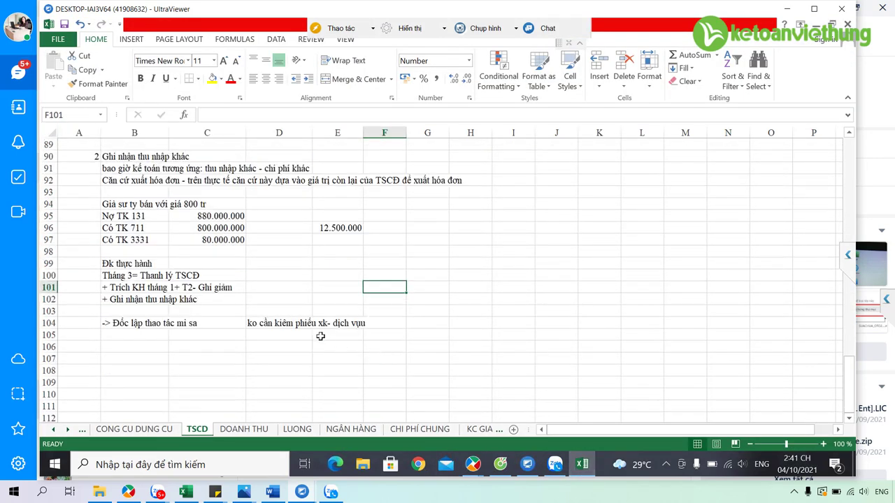
scroll(323, 336, up, 4)
scroll(304, 331, down, 2)
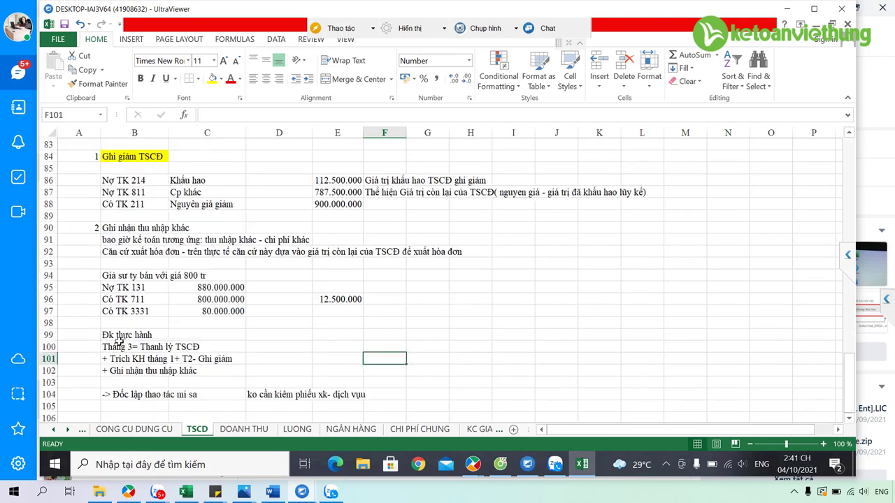
click(123, 342)
click(123, 334)
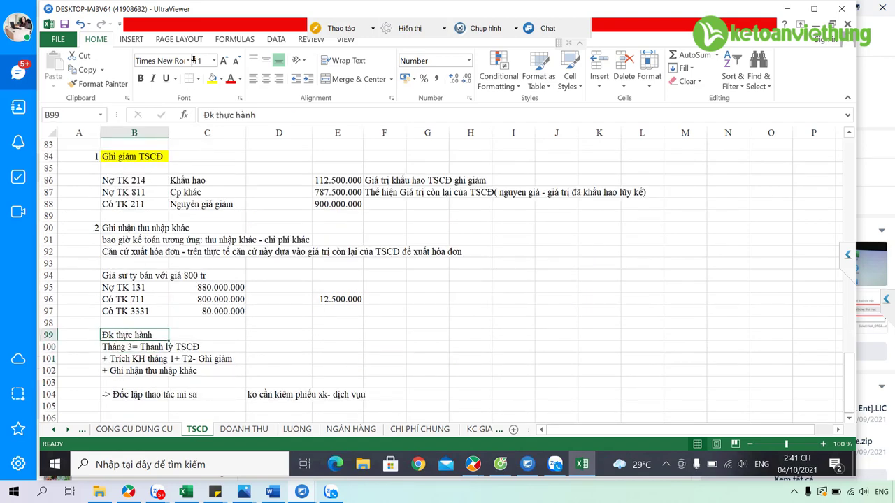
click(213, 79)
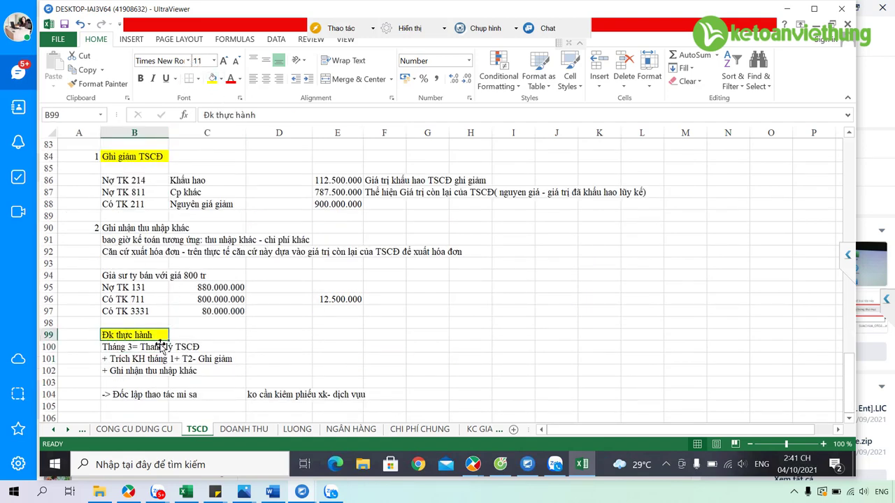
Check the depreciation and asset-reduction note in cell B101, and switch back to the February 2020 depreciation voucher in MISA.
click(161, 359)
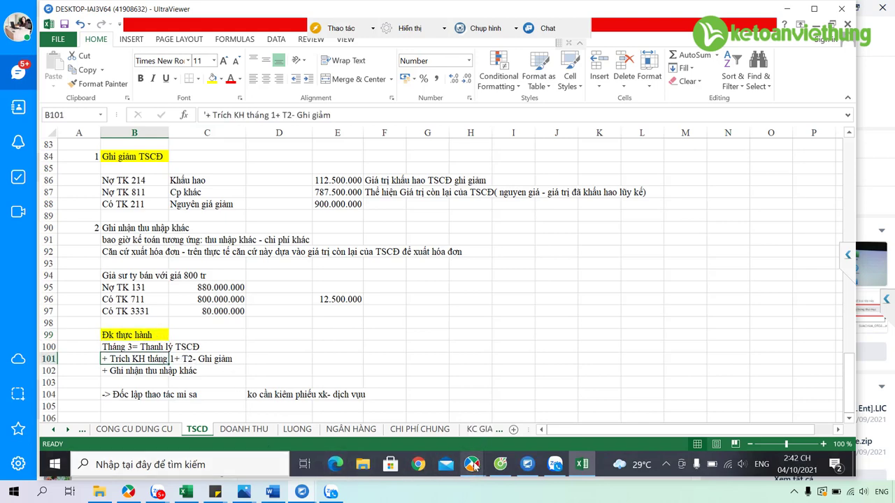
mouse_move(473, 464)
click(525, 416)
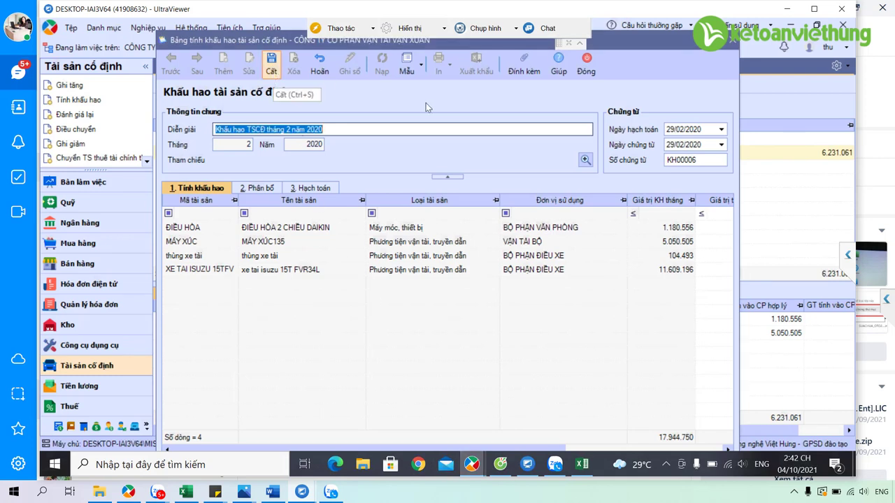
Save the February 2020 fixed-asset depreciation voucher, and delete it again after closing the notice.
click(273, 70)
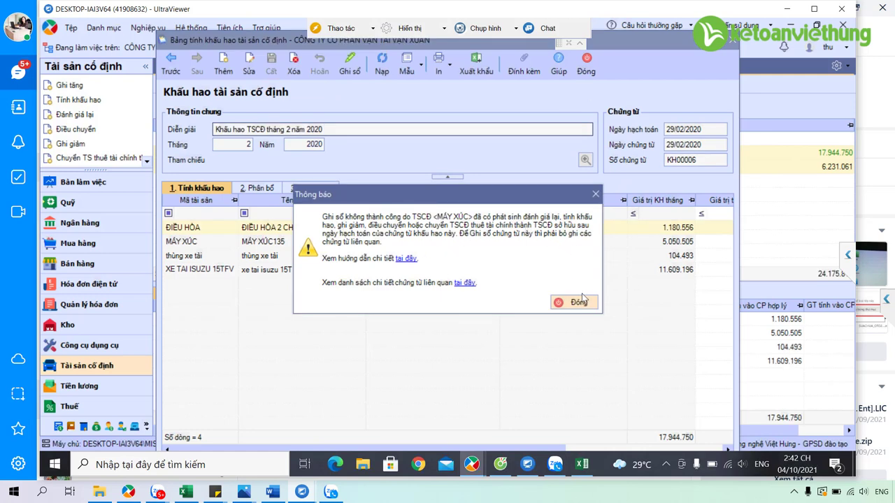
click(580, 302)
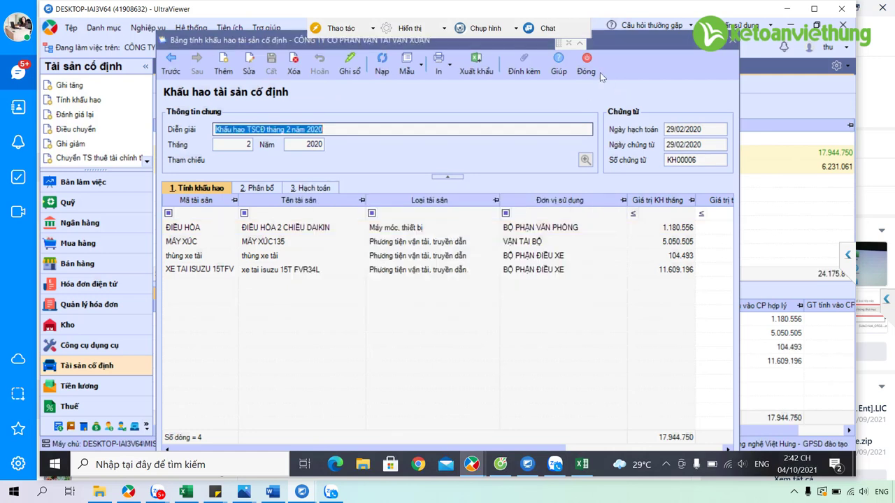
click(294, 65)
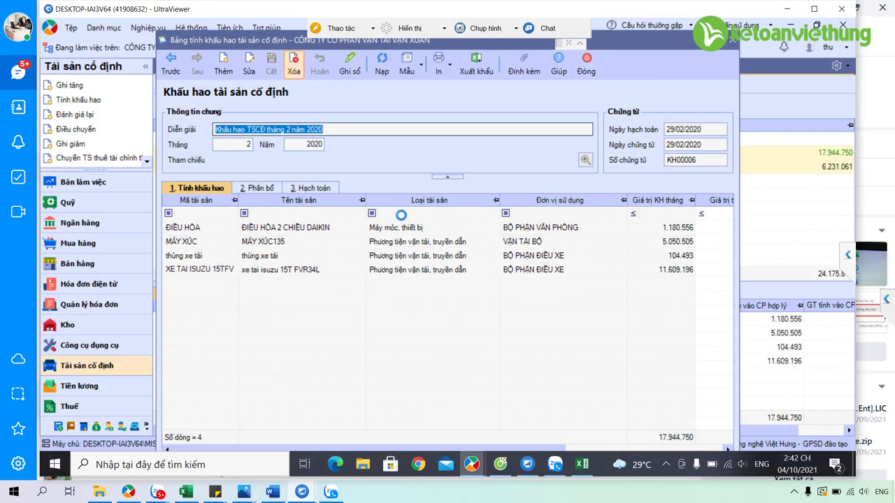
click(463, 291)
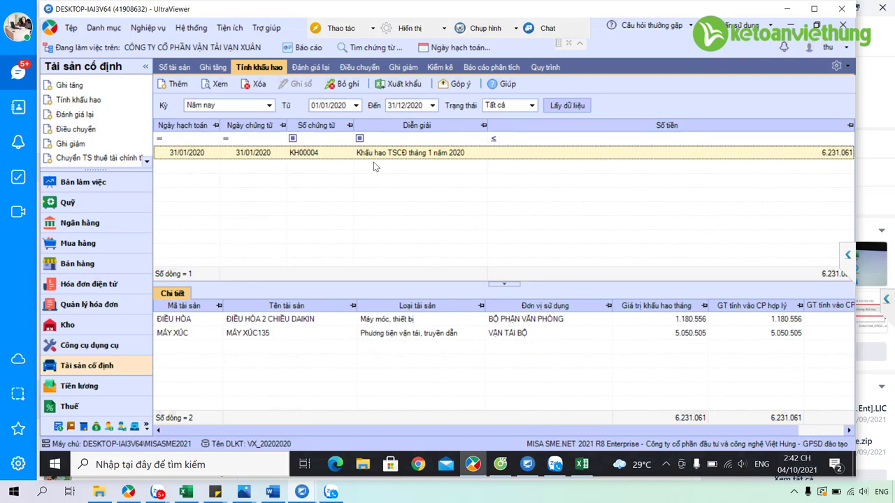
click(179, 85)
click(435, 234)
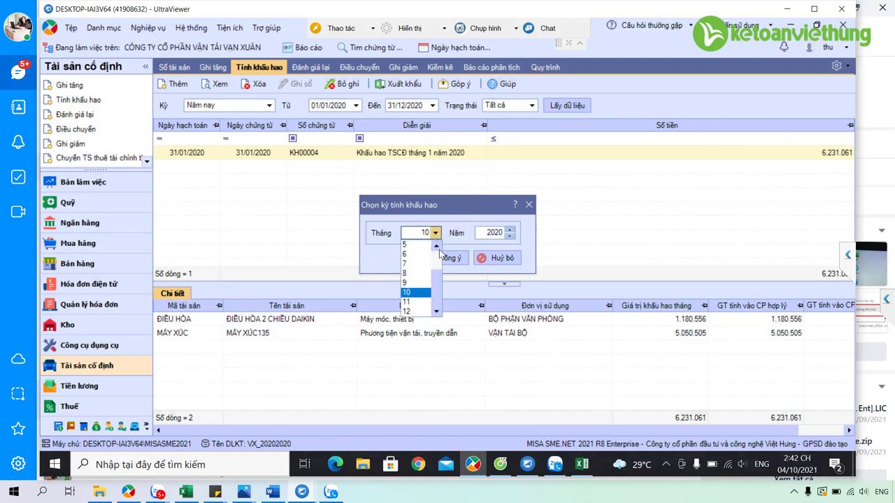
click(493, 261)
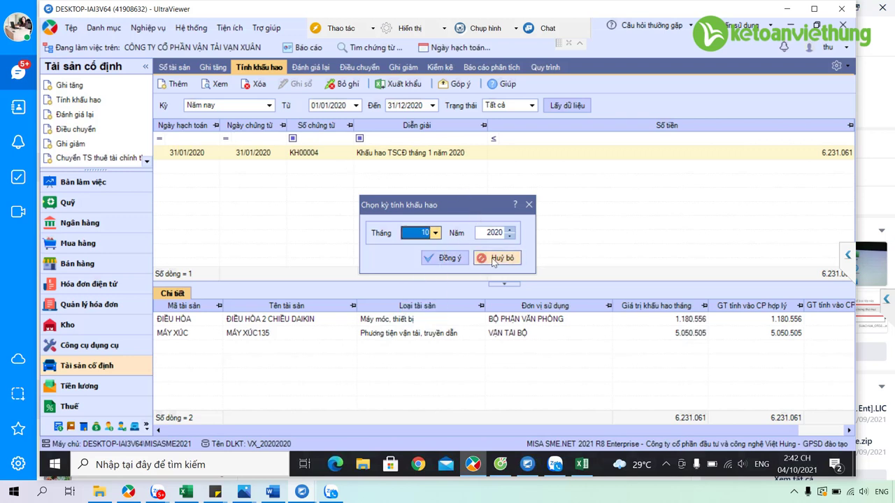
click(494, 261)
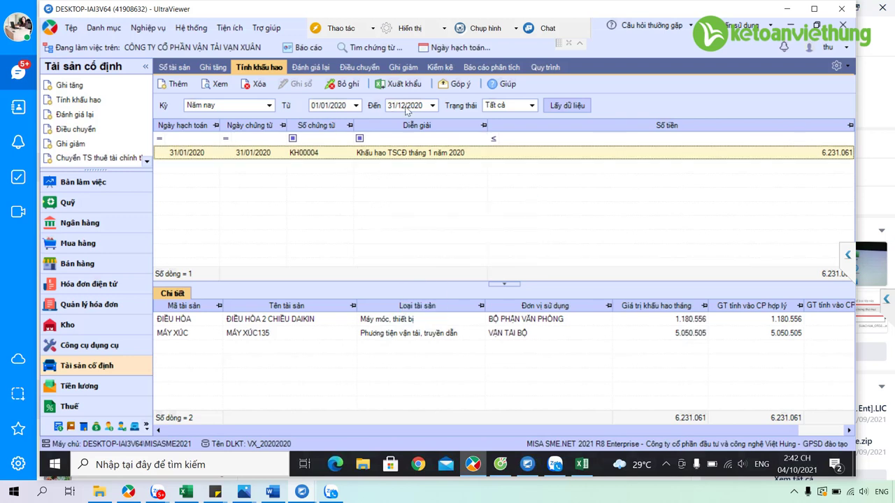
click(426, 110)
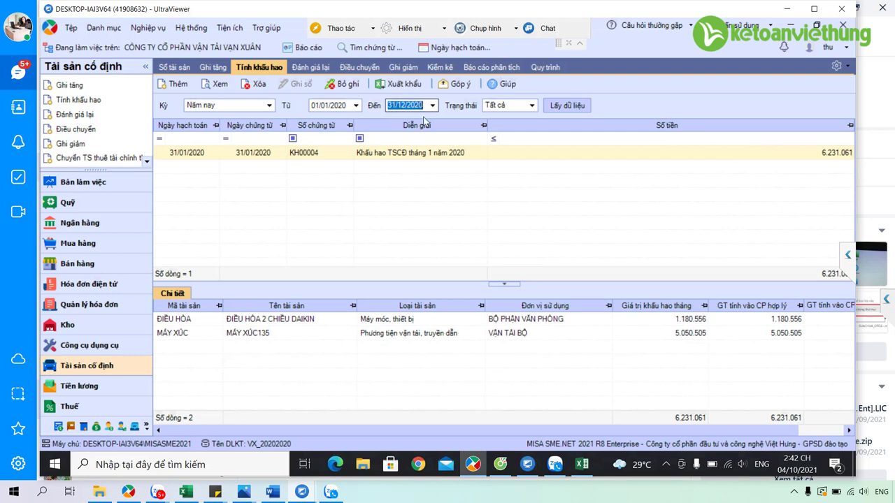
click(467, 48)
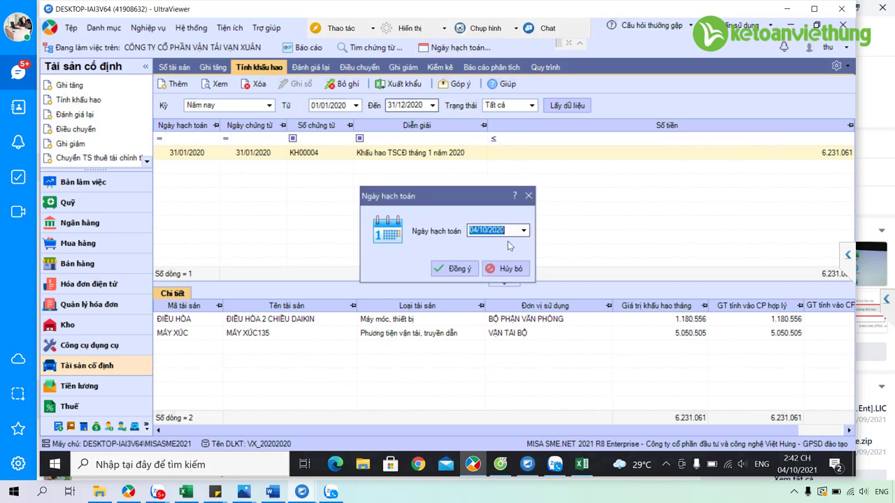
click(512, 230)
click(506, 267)
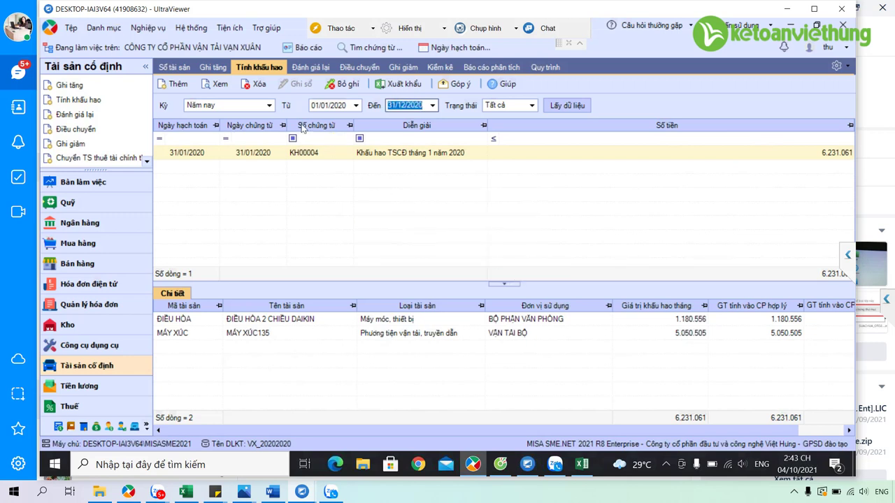
click(168, 87)
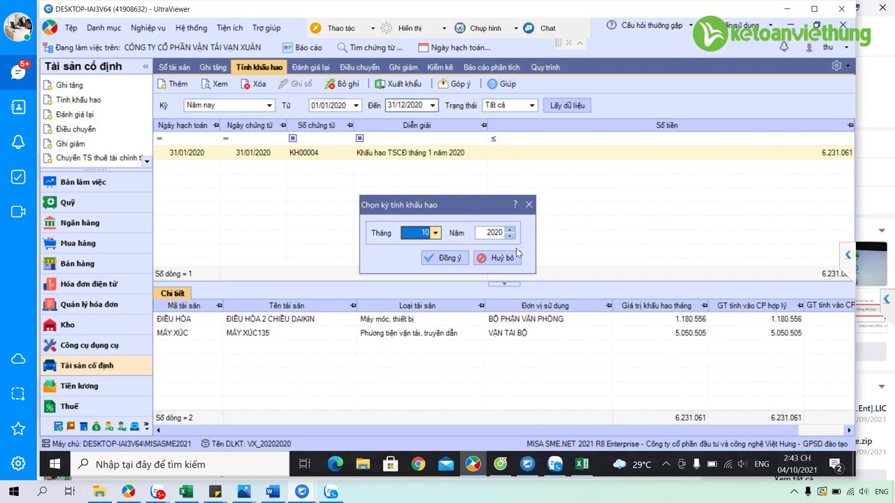
click(509, 258)
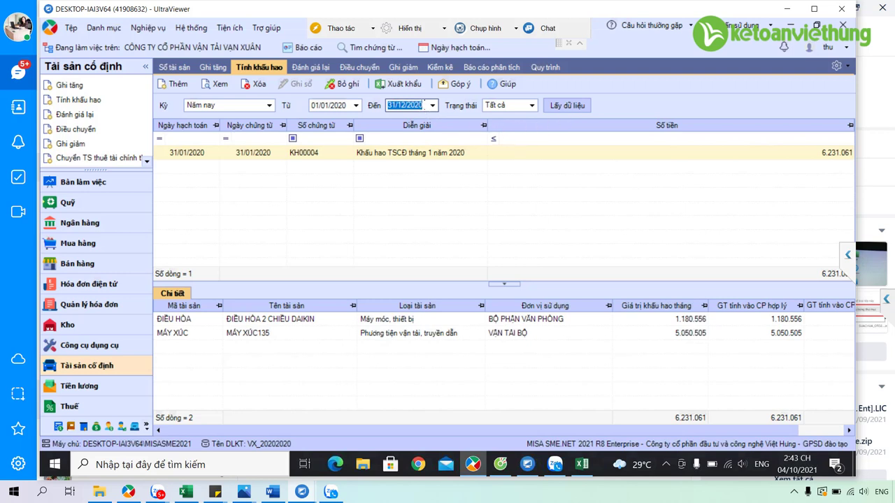
Set the depreciation list's end date to 31/12/2021 and reload the vouchers.
click(425, 105)
key(BackSpace)
text(1)
drag(423, 105, 388, 105)
click(566, 105)
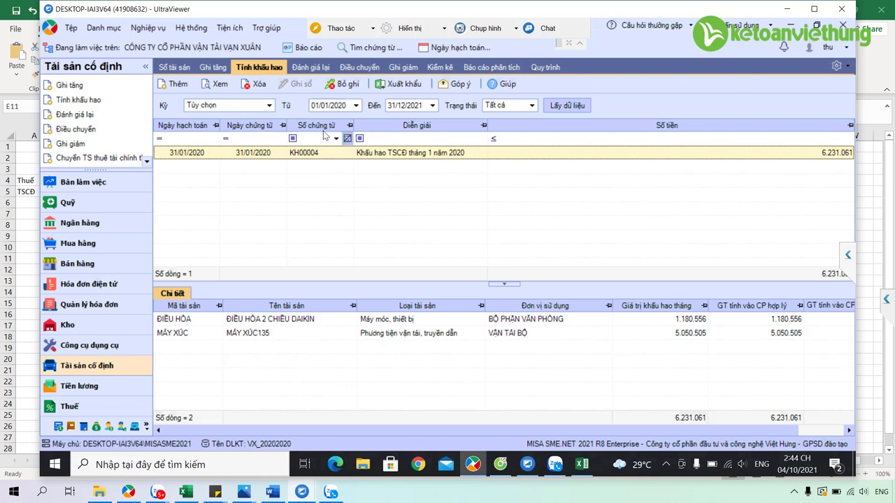
Check the asset-reduction voucher list, return to the depreciation list, and switch to the practice notes on Excel's TSCD sheet.
click(401, 69)
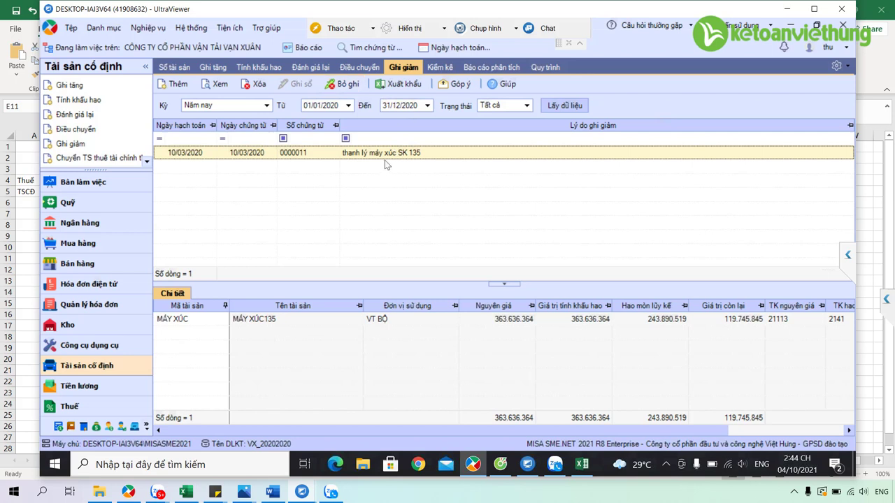
click(259, 67)
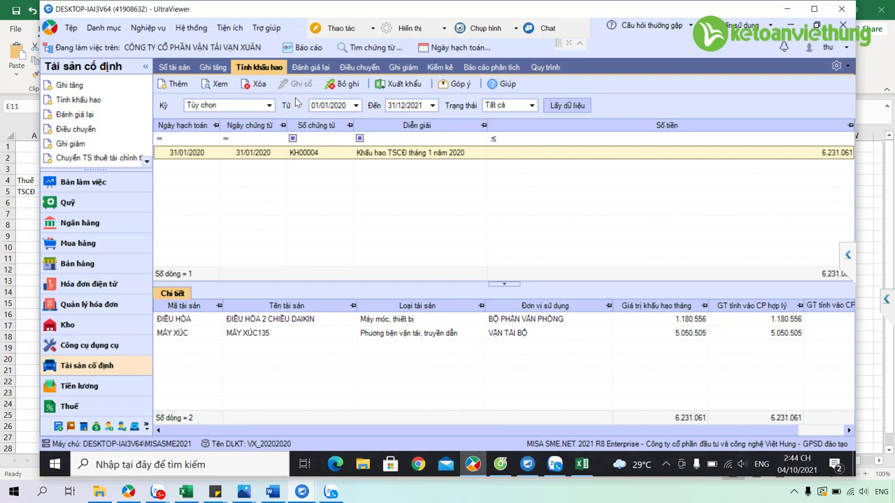
click(582, 465)
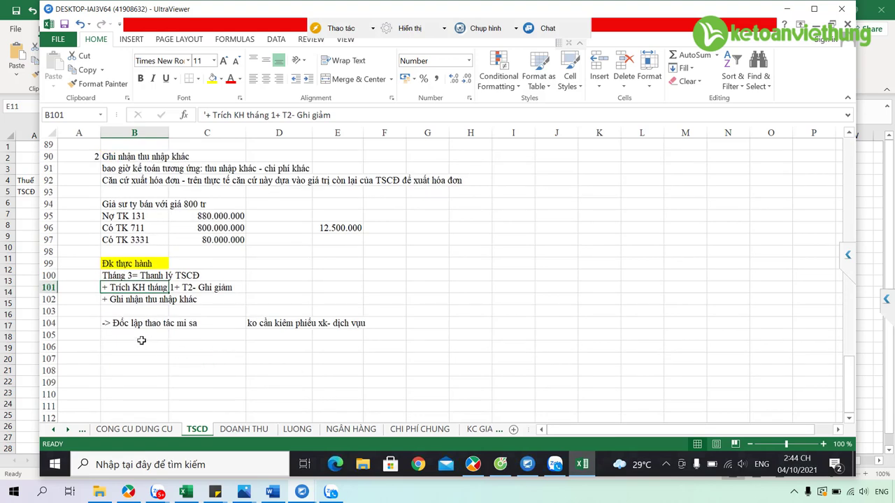
drag(122, 339, 123, 354)
click(124, 354)
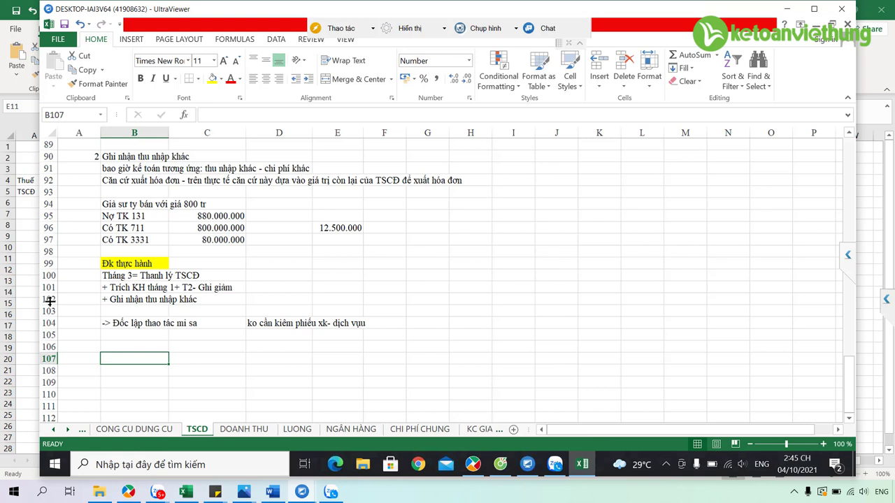
Begin a note in cell D101 reading "Chú ý- Trích KH theo trình từ thời gian gian ko nhảy cóc".
click(262, 289)
text(C)
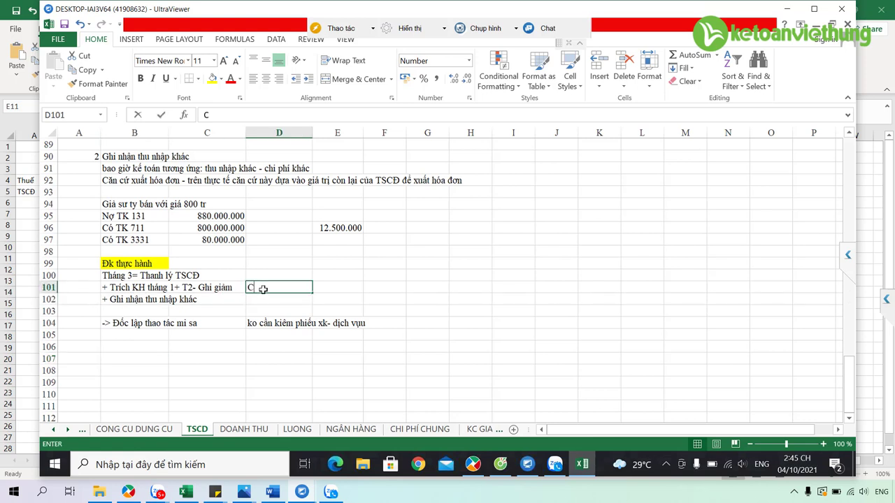
text(hú ý-)
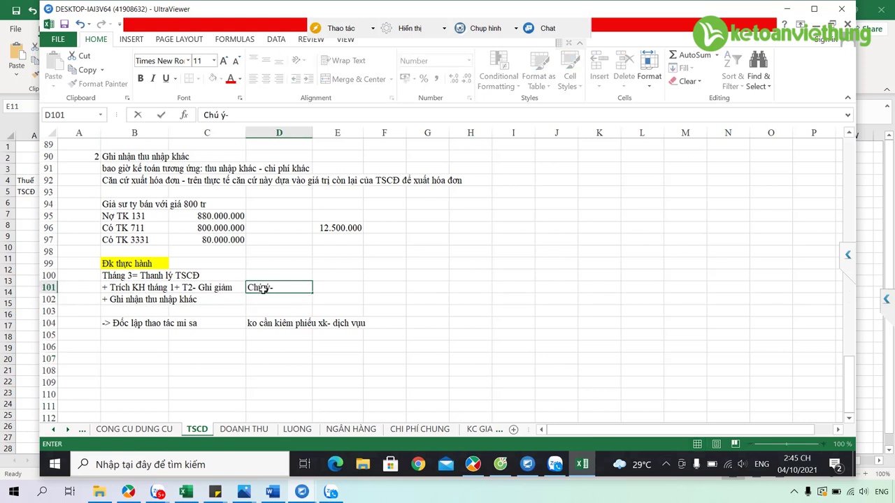
text( Trích KH theo tr)
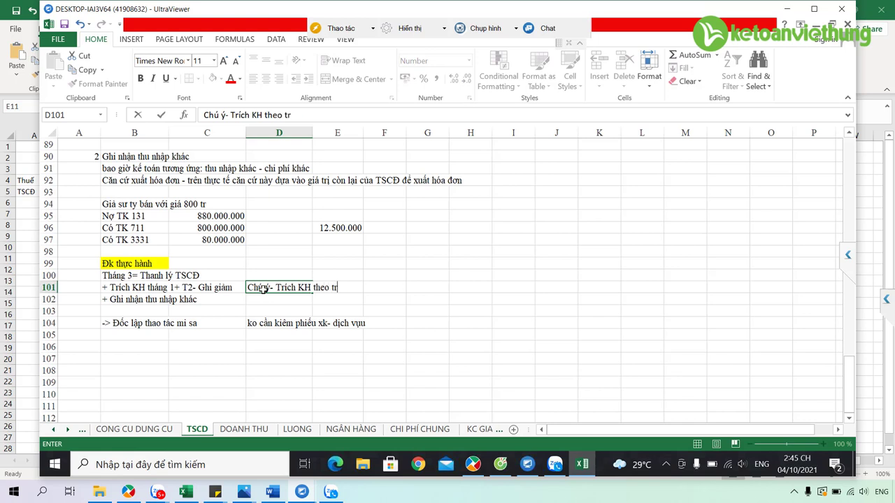
text(ình từ thời gian )
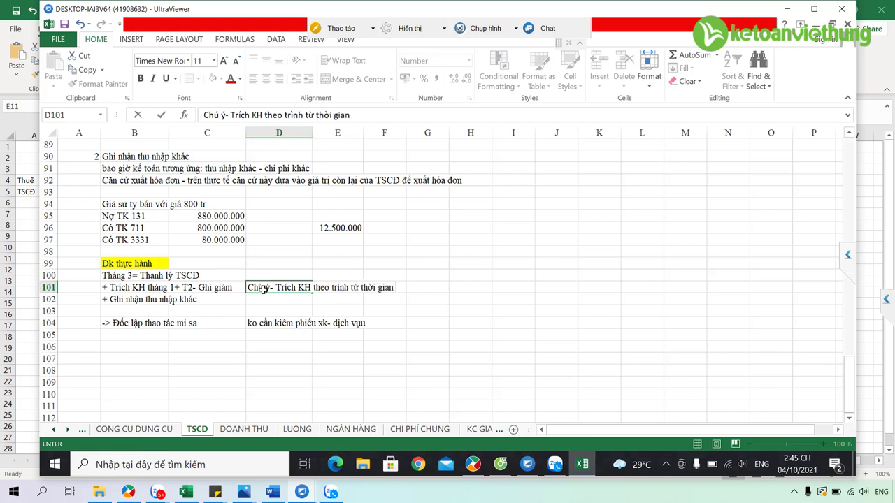
text(gian ko nhảy cóc)
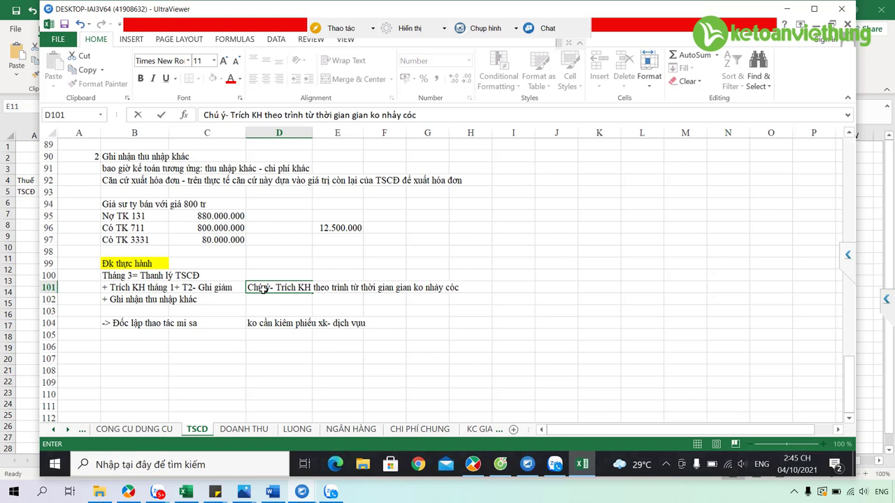
Continue the note in D101 with "số tháng, Chưa ghi giảm thì cũng ko được tính khấu hao".
text( số thang, Chưa g)
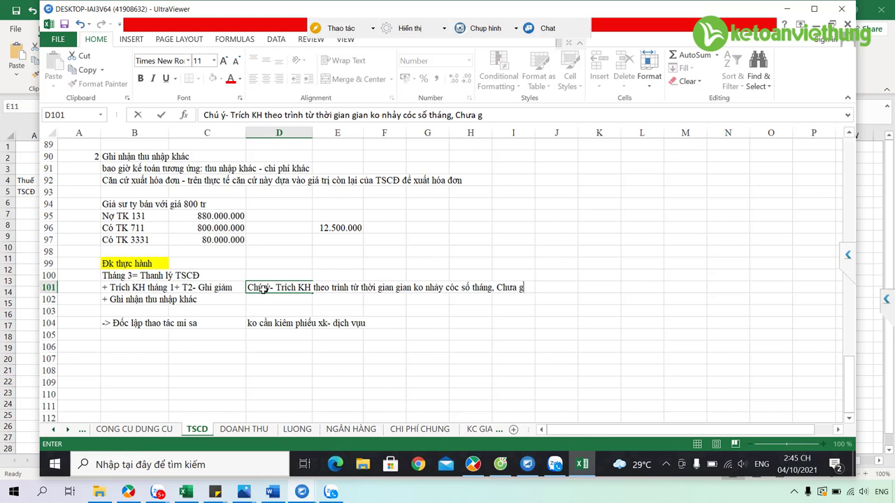
text(hi giảm thì cũng ko được)
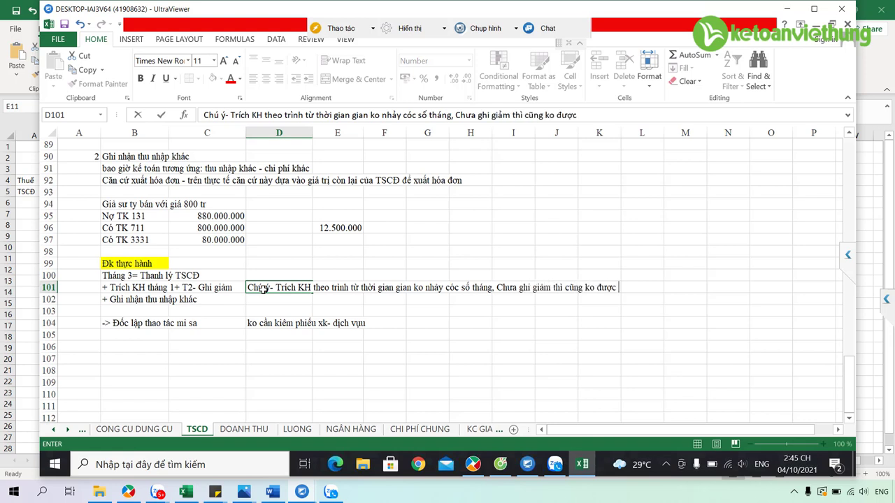
text( tính khấu hao)
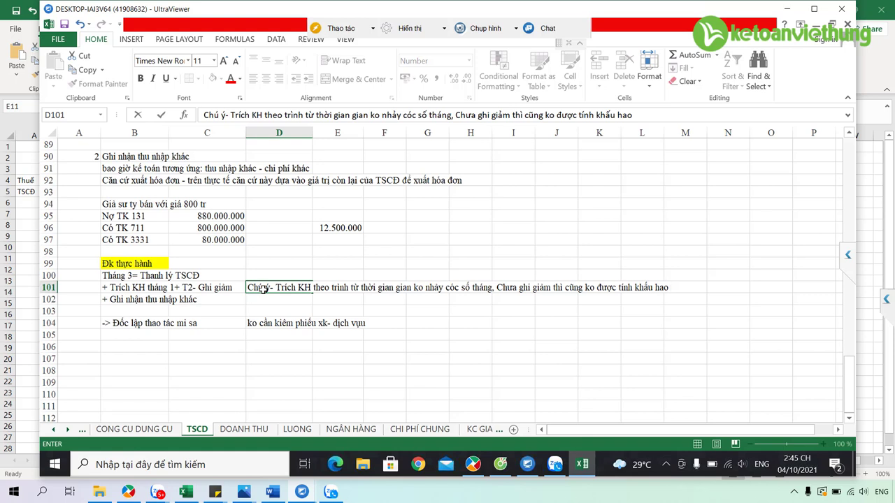
Extend the D101 note with ".nếu không tính được khấu hao mà phần mềm báo đã có ghi giảm".
click(645, 115)
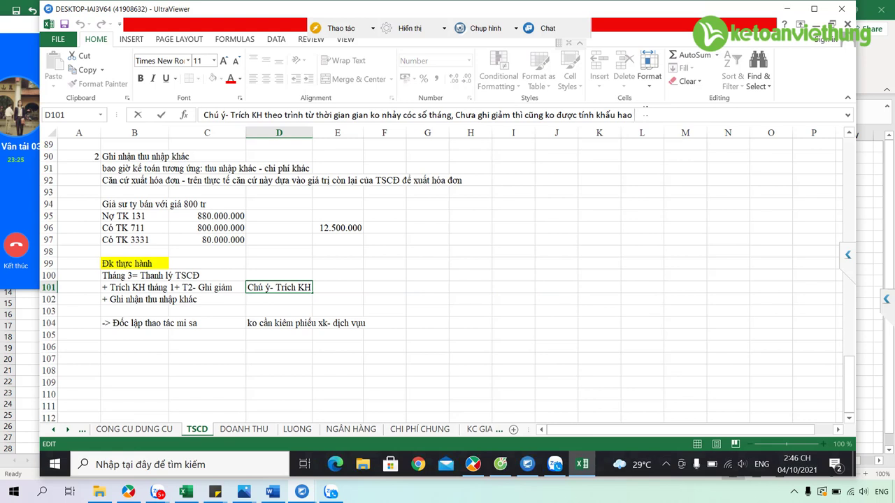
text(.)
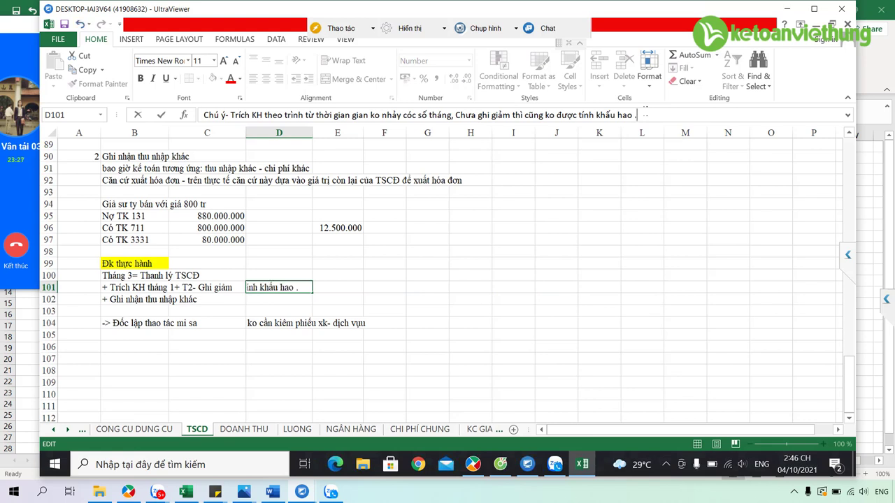
text(nếu k)
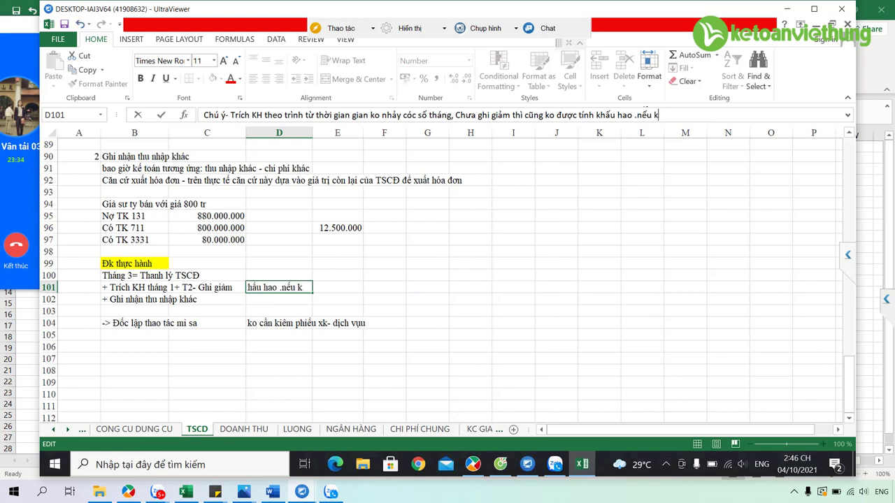
text(hông tính dược khấu hao m)
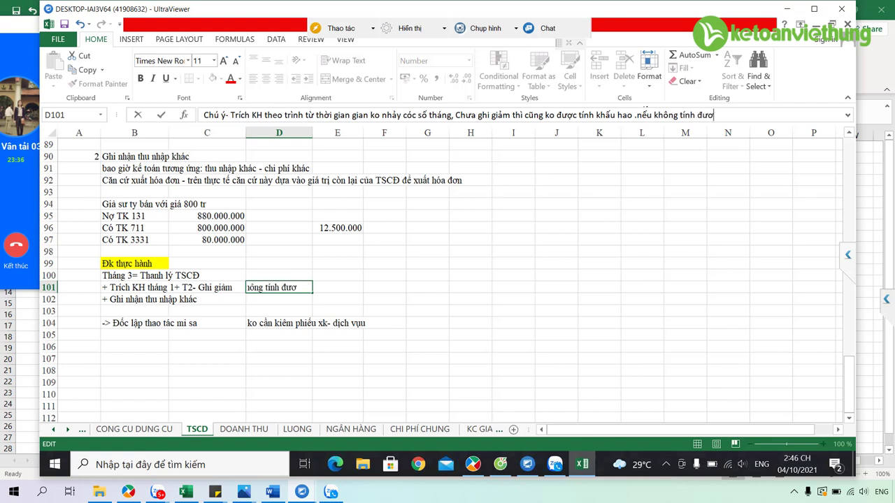
text(à ph)
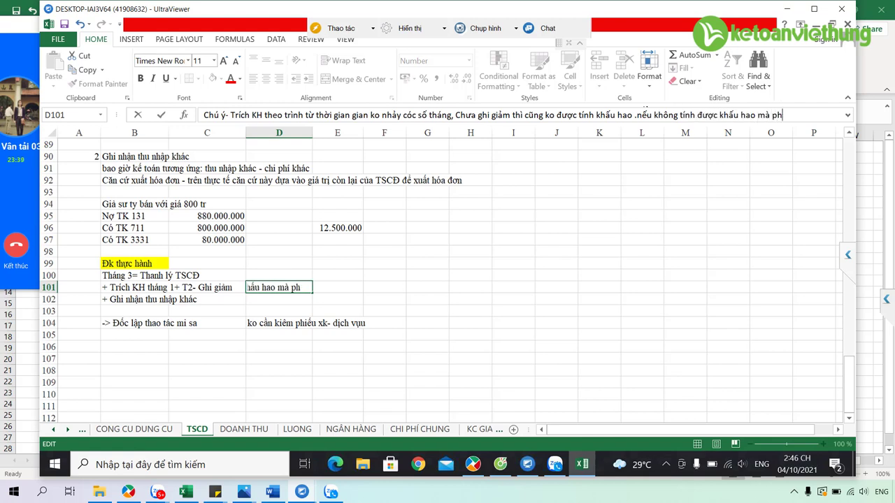
text(ần mềm bao )
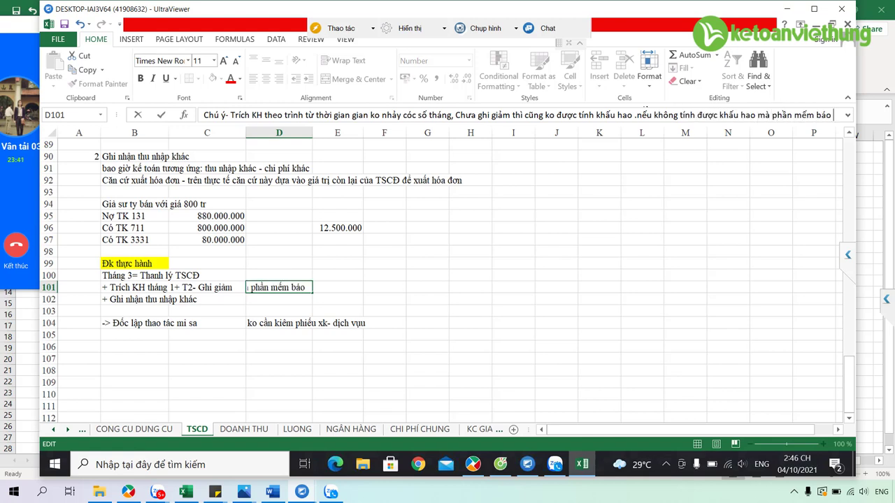
text(đã có ghi giảm )
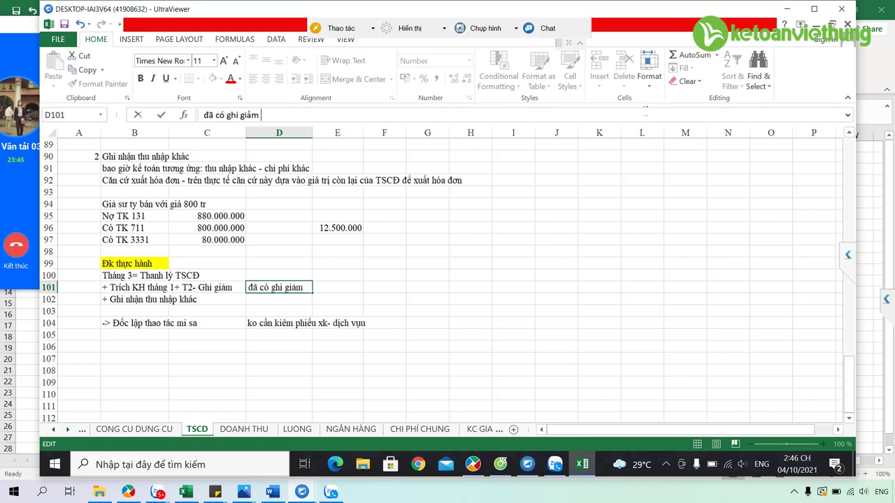
Extend the D101 note with "- Hiểu : Tinh huống 1: Lọc khấu hao dài ra xem minh đã khấu hao nhầm ko".
text(- Hiếu)
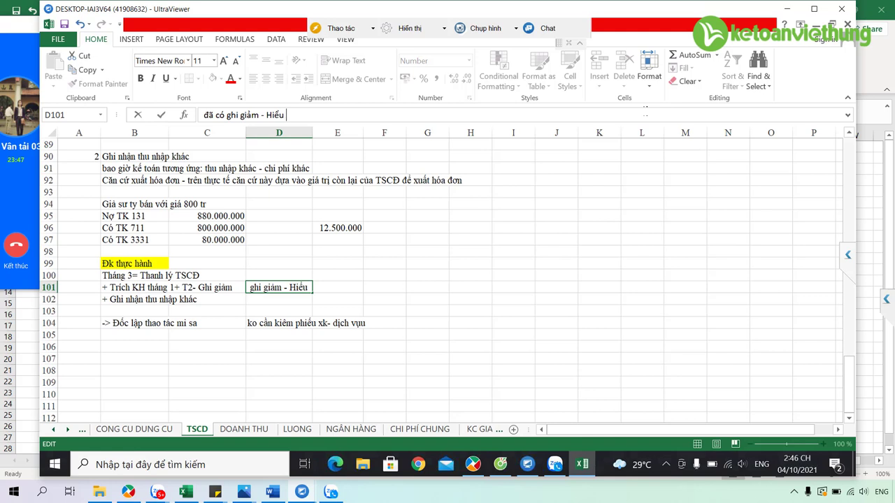
text(: Tình h)
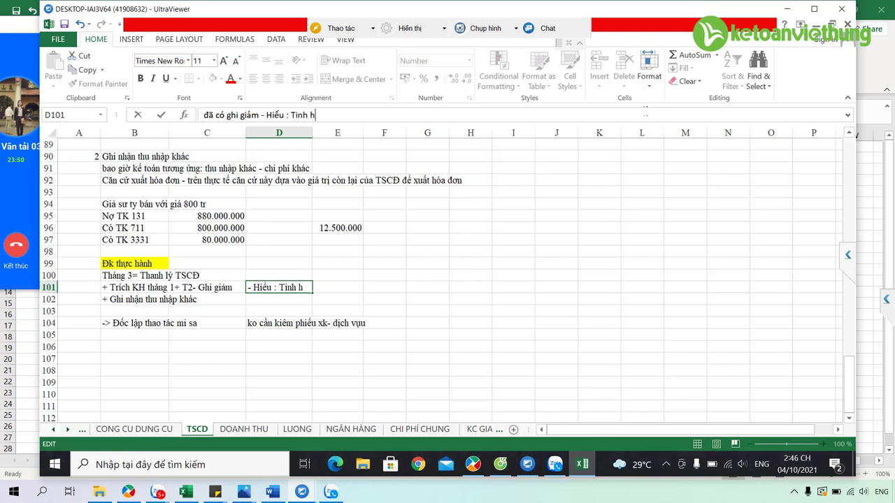
text(uống 1: Lọc khấu hao )
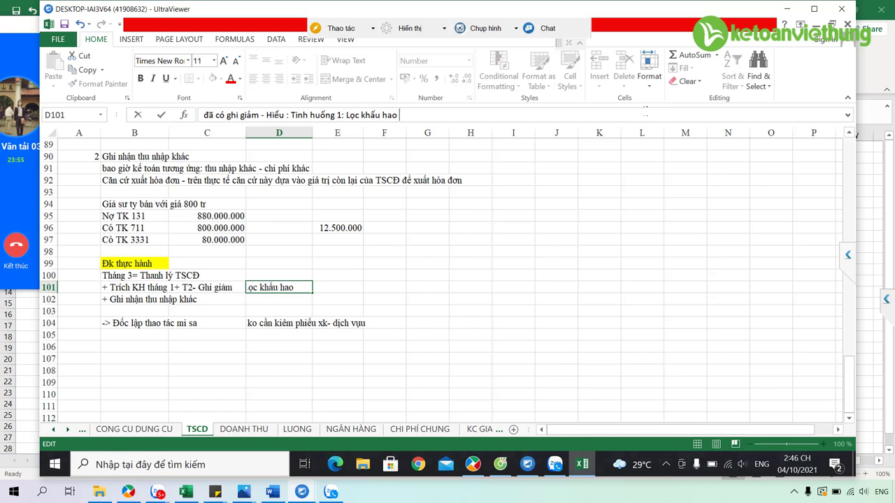
text(dài ra)
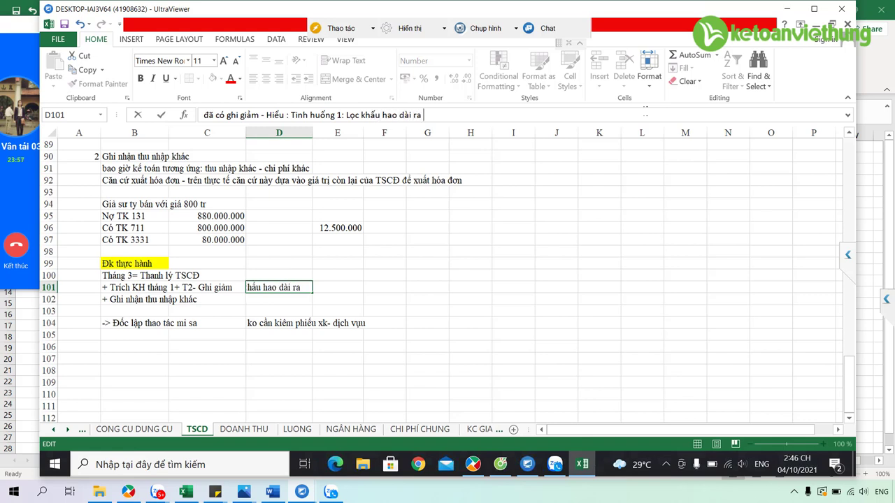
text( xem minh đ)
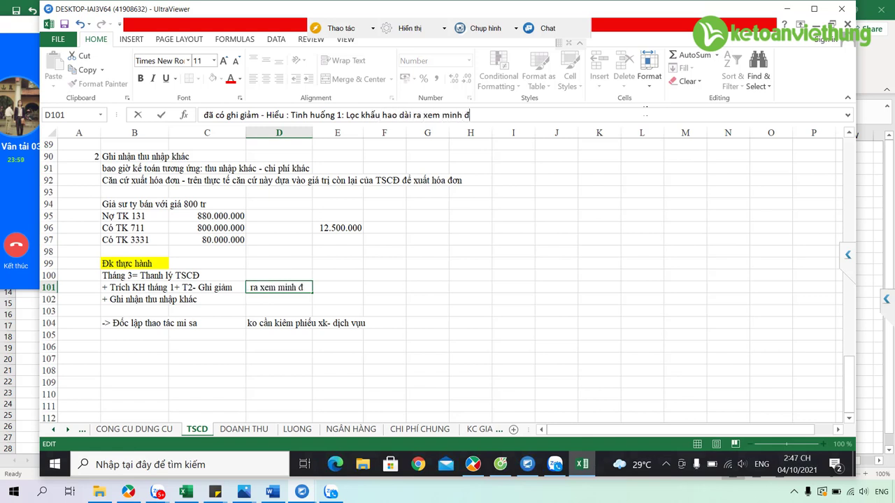
text(ã khâu hao nhầm ko)
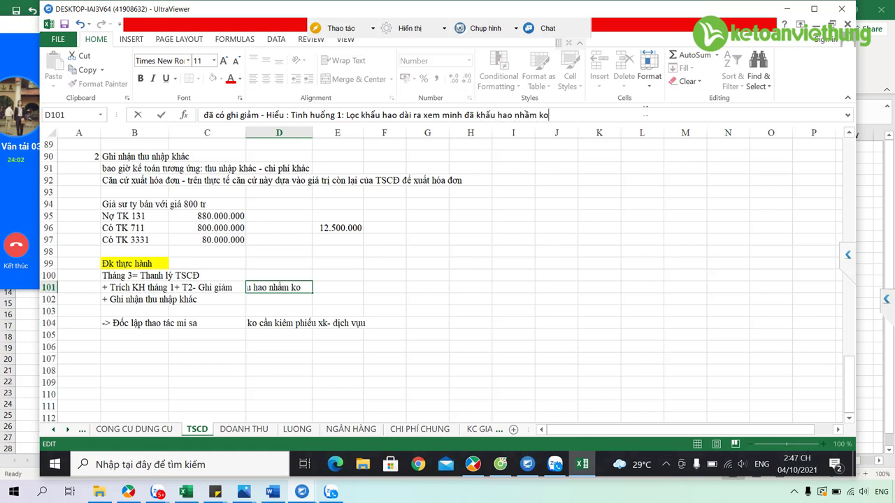
Continue the D101 note with "- xóa đi những KH thừa và sai làm lại.".
text(- xoa đi )
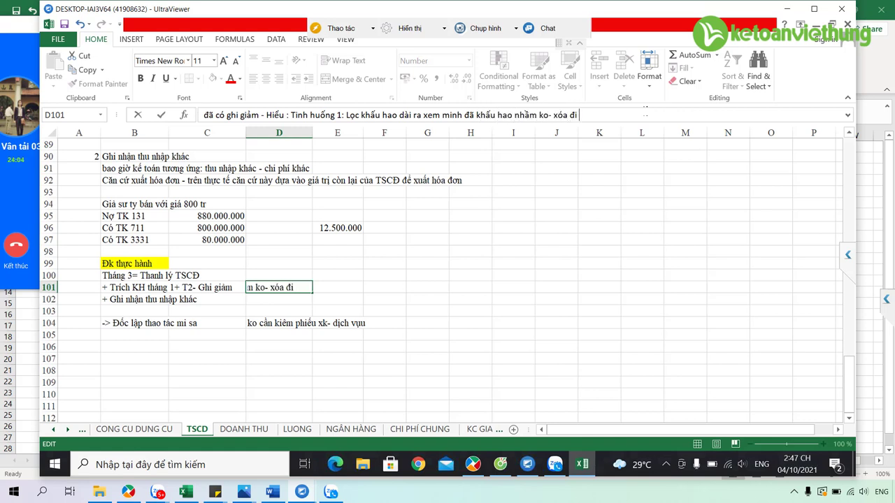
text( nhưng KH thừa v)
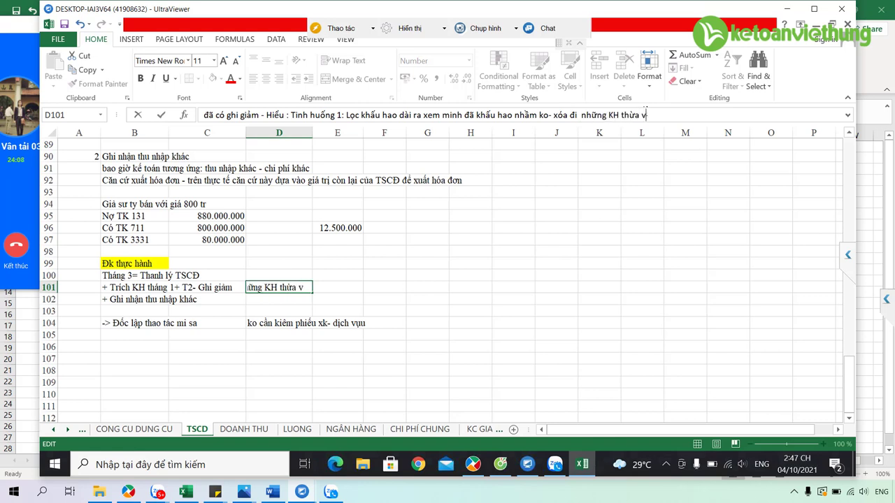
text(à sai lam ai)
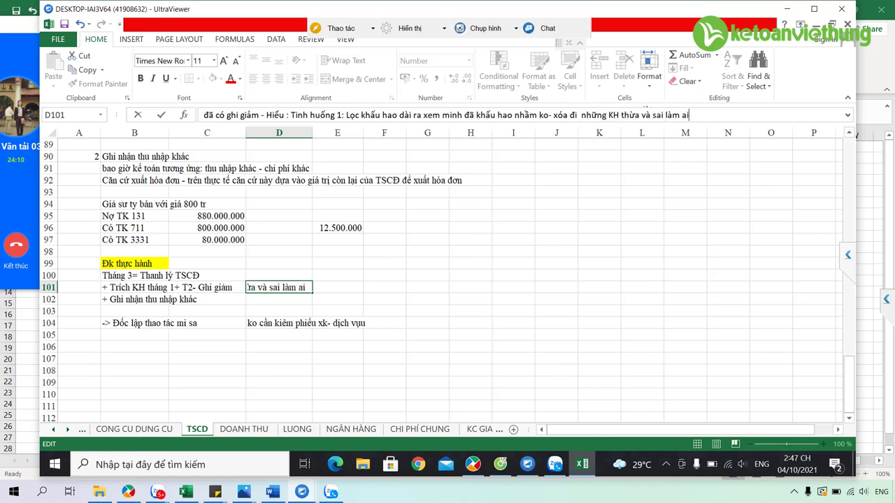
key(BackSpace)
key(BackSpace)
text(lại. )
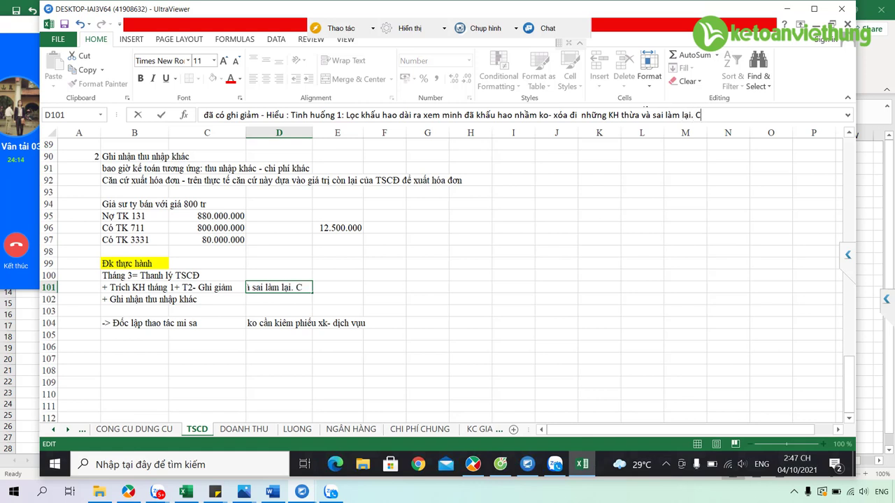
Add to the D101 note "C2: vào ghi hảm xem mình đã ghi giảm chưa- nếu như ghi giảm rồi bỏ ghi -".
text(C2: vào ghi )
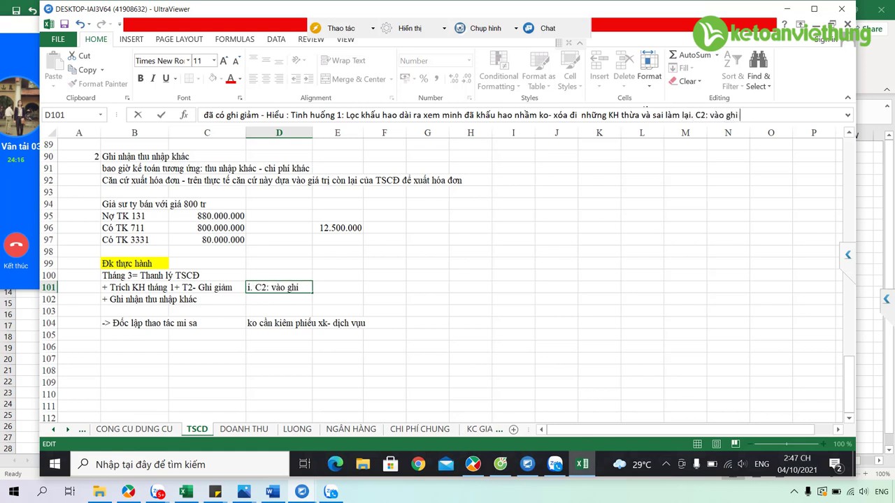
text(hàm xem mình đã)
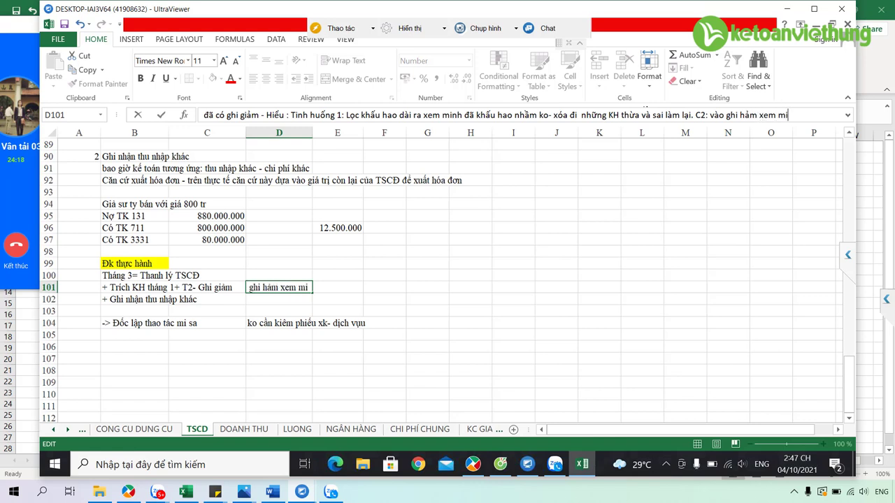
text( ghi giảm chưa)
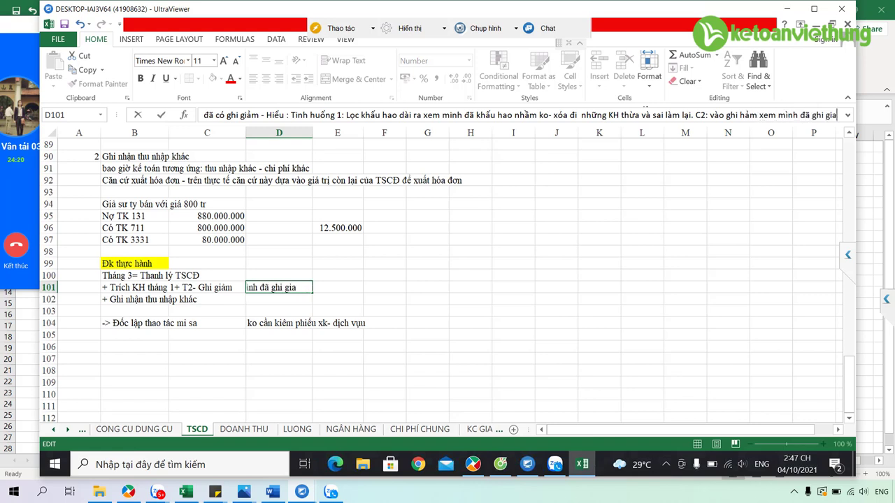
text(- nếu )
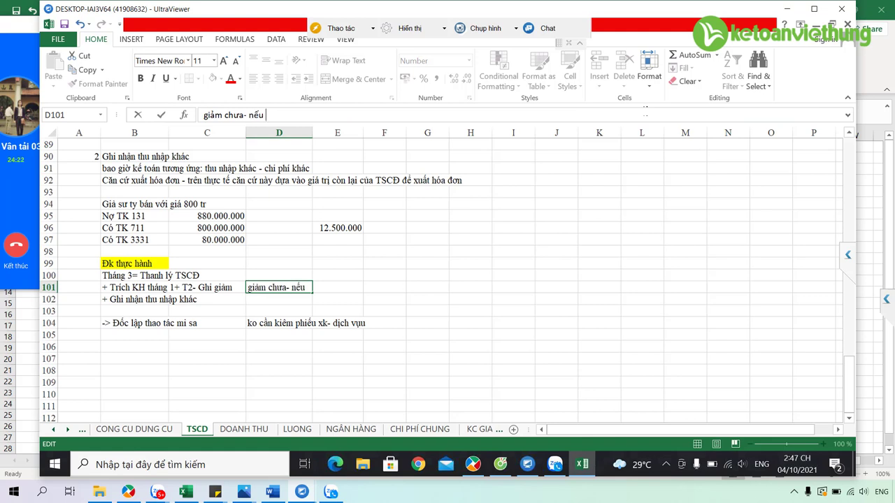
text(như ghi giảm rồi )
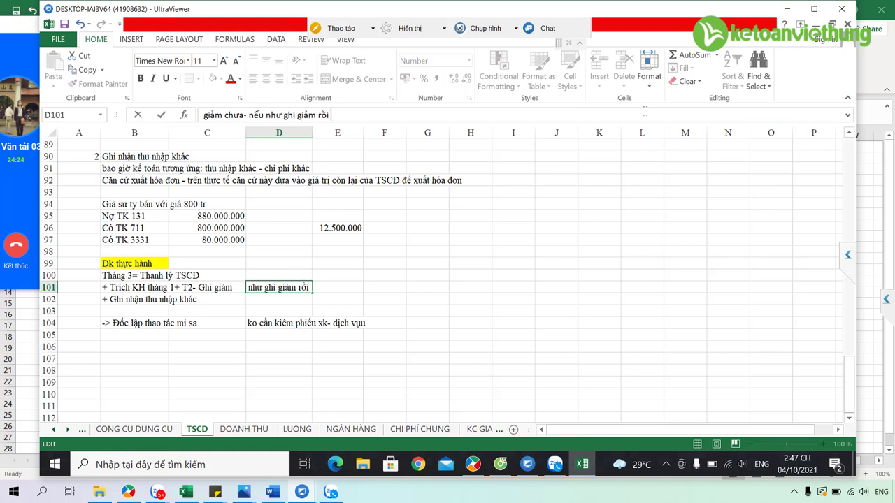
text(bỏ ghi -)
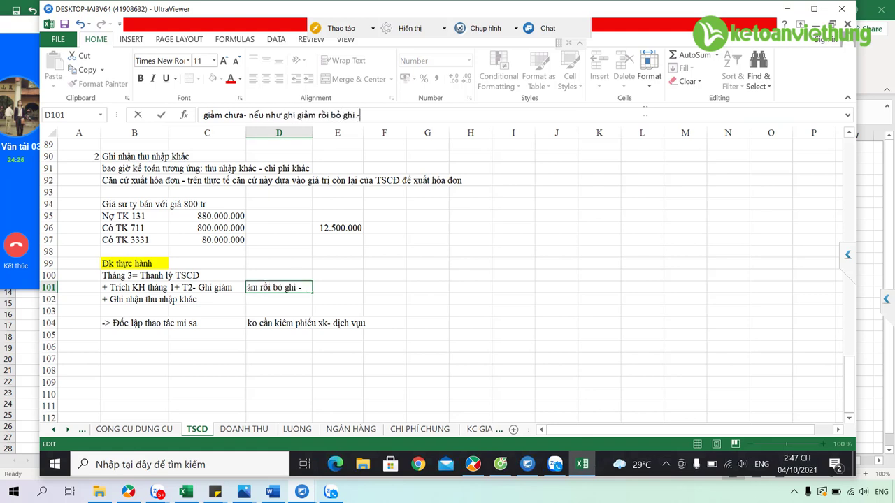
Finish the D101 note with "xóa ghi giảm sai đi- Thực hiên lại đsng như ngueyen ta" and commit the cell.
text( xóa ghi giảm sai đi-)
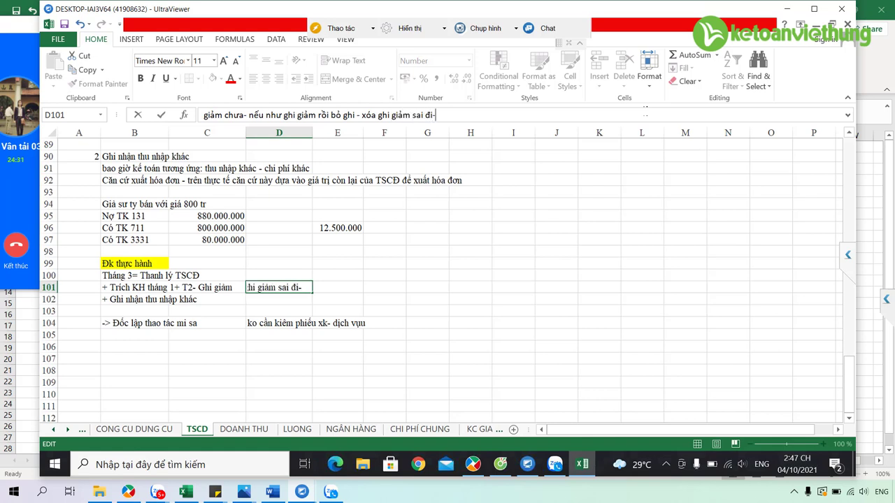
text( Thực hiên la)
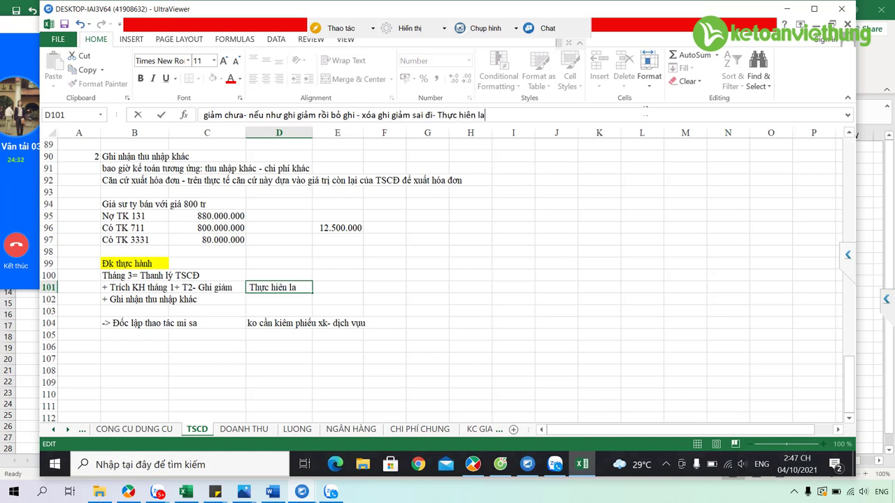
key(BackSpace)
text(ại đsng như ngueye)
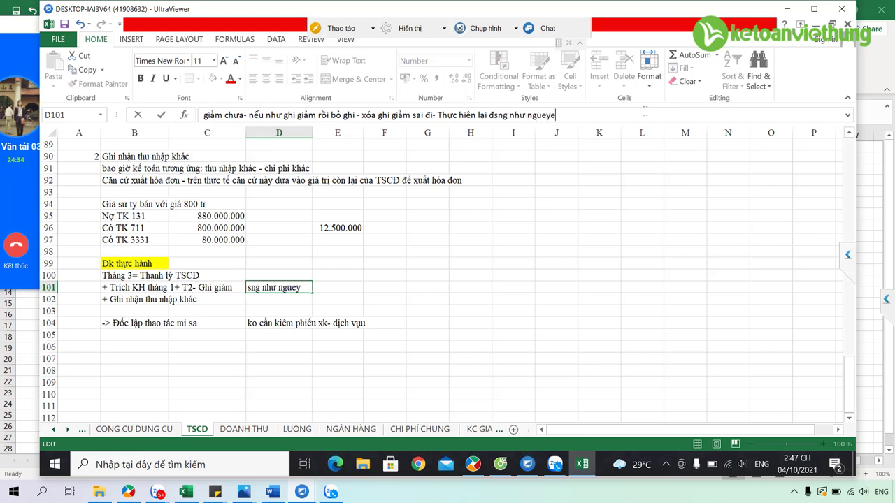
text(n ta)
key(Return)
Switch to MISA SME.NET, then unpost and delete the 10/03/2020 asset-reduction voucher for the SK 135 excavator.
mouse_move(472, 465)
click(475, 423)
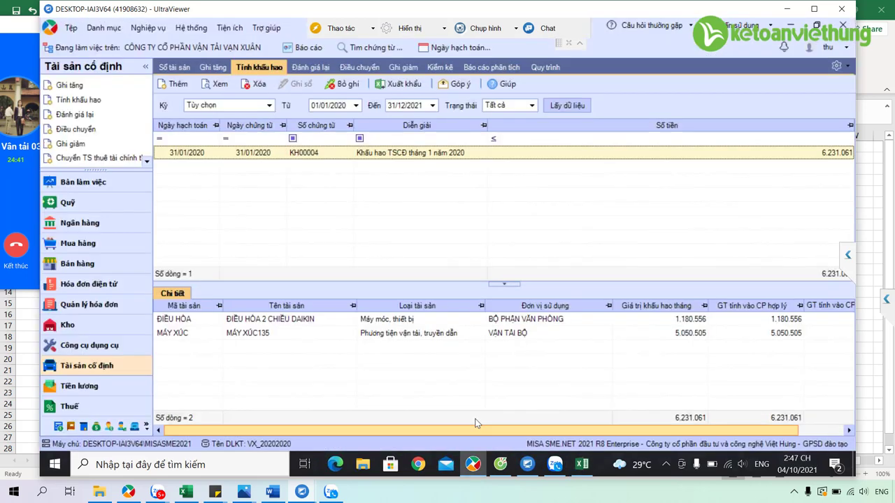
click(359, 67)
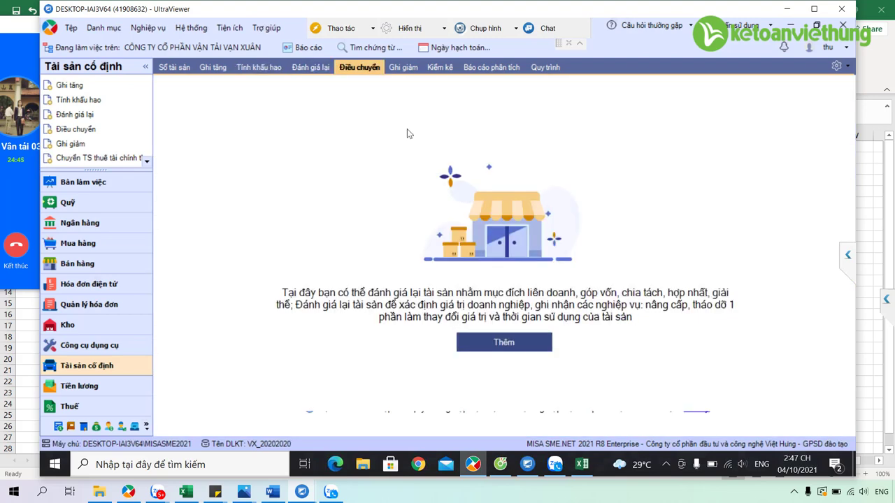
click(403, 67)
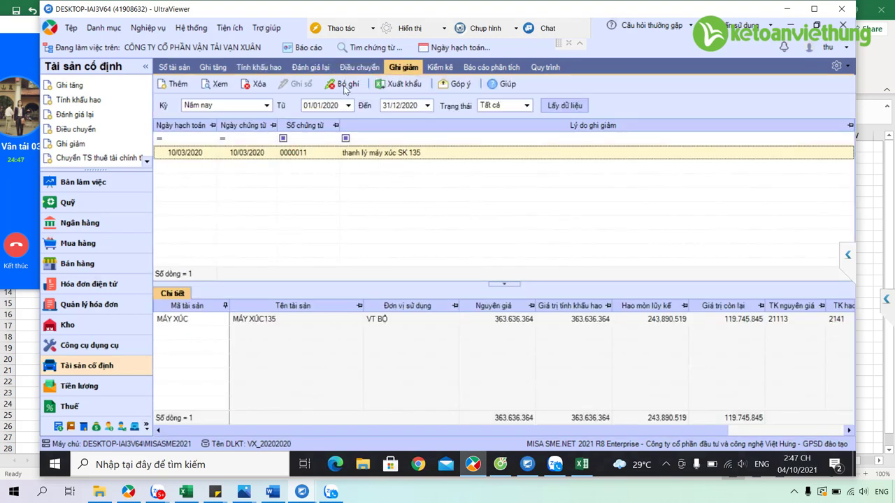
click(345, 85)
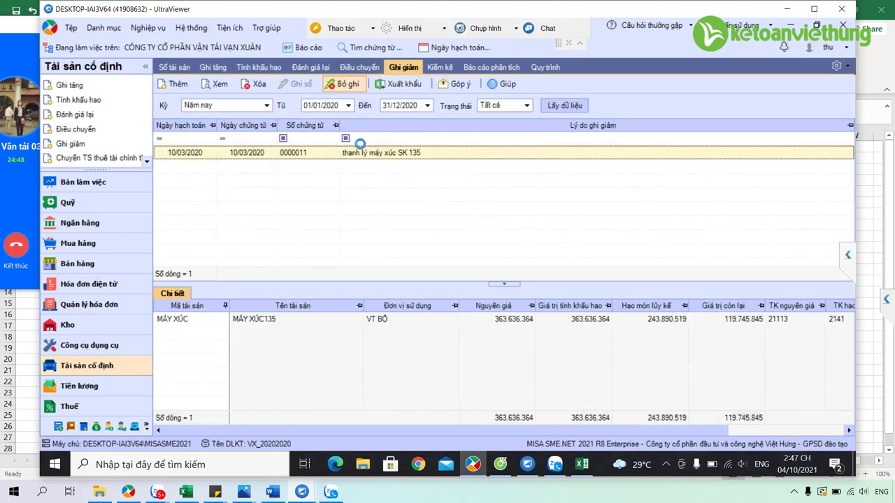
click(256, 84)
click(473, 288)
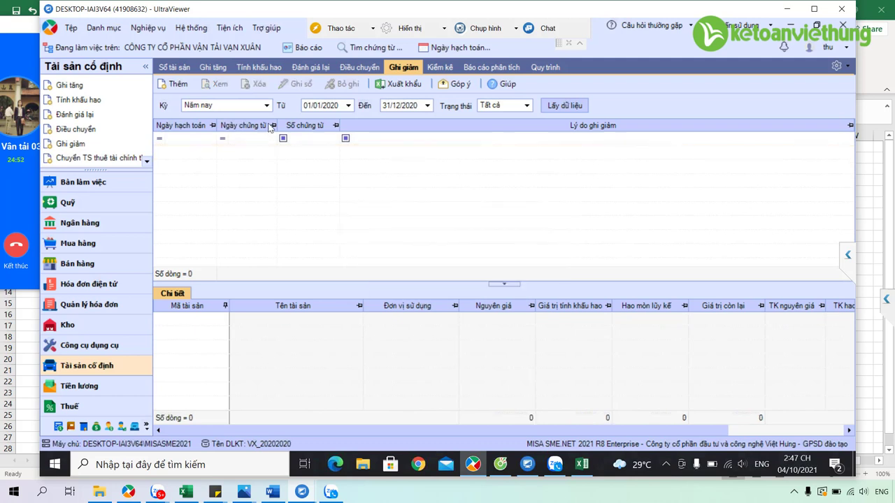
Calculate fixed-asset depreciation for month 2 of 2020 and save the voucher.
click(240, 68)
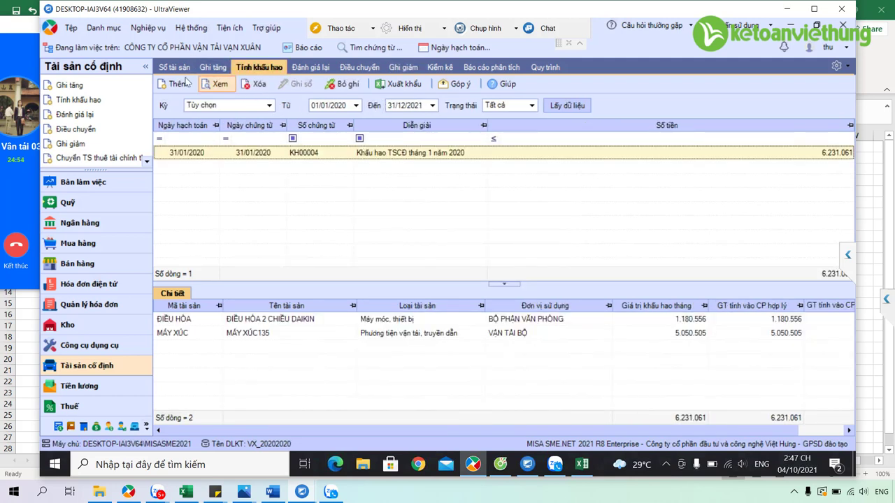
click(435, 233)
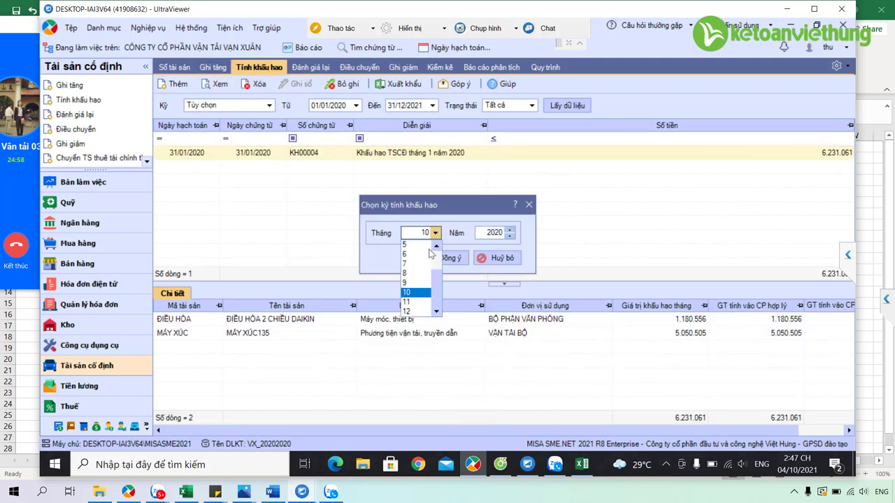
scroll(438, 270, up, 2)
scroll(438, 271, up, 2)
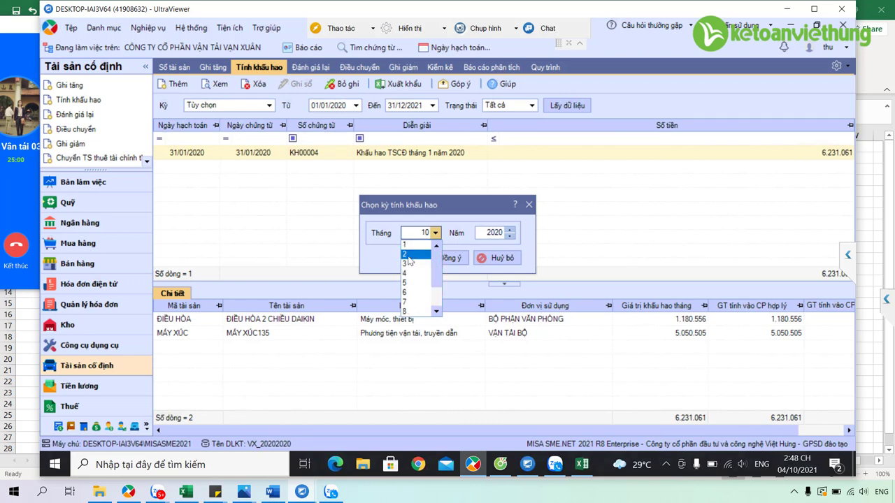
click(409, 249)
key(Return)
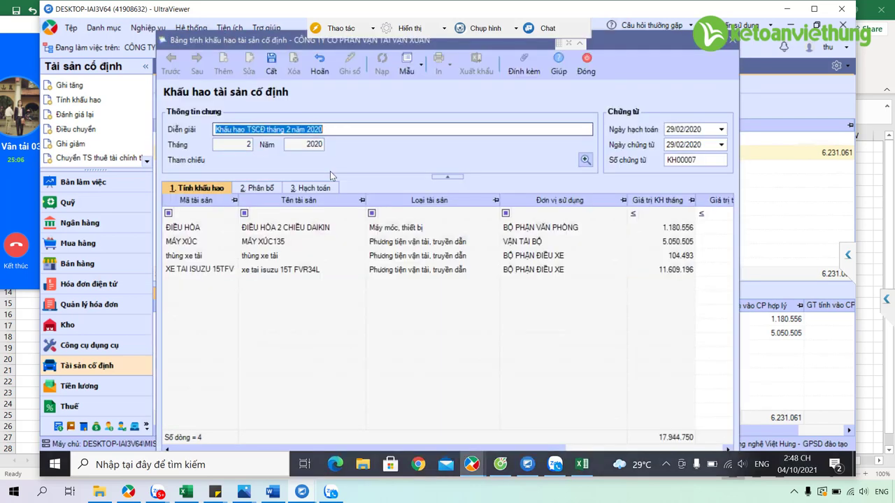
click(277, 69)
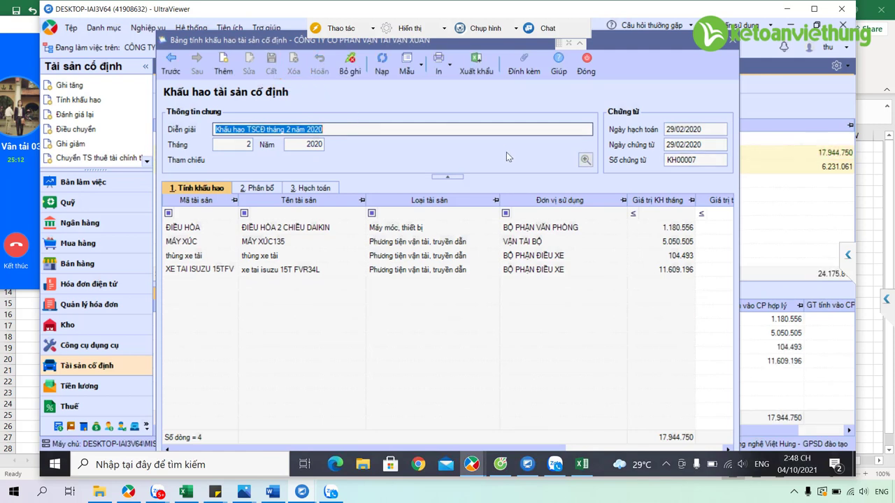
Review the accounting entries and allocation details of the February 2020 depreciation voucher, and close it.
click(313, 189)
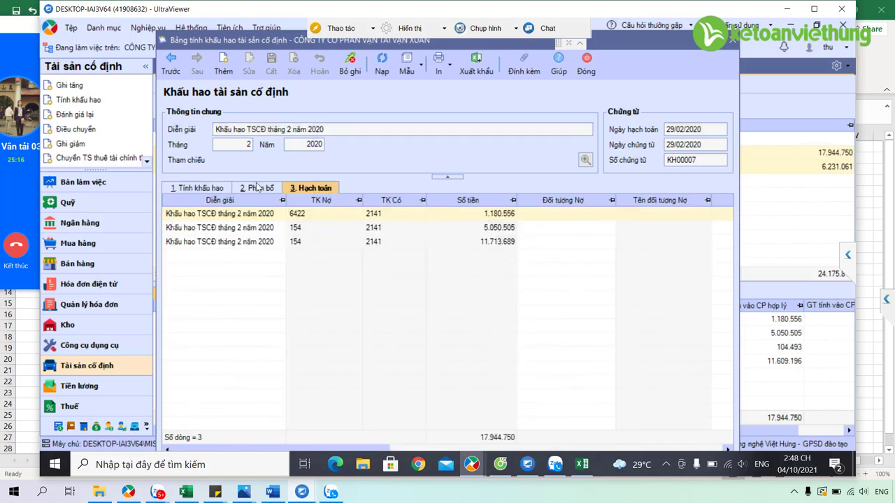
click(256, 188)
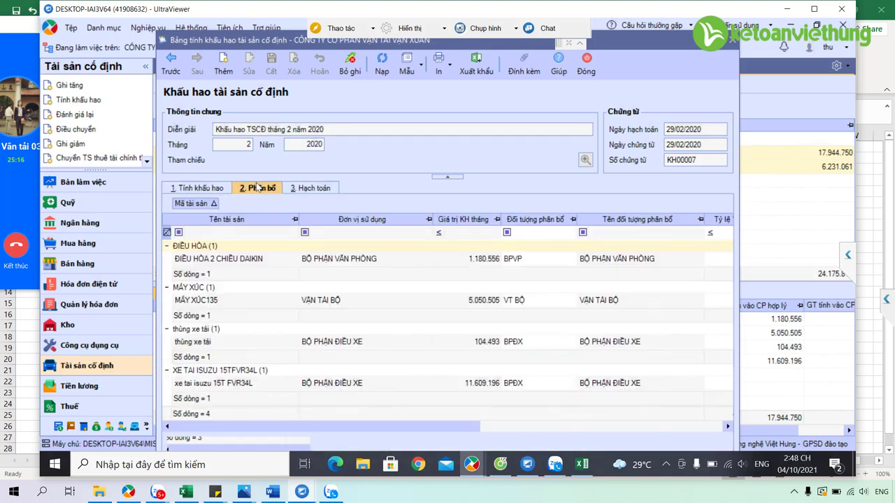
click(586, 70)
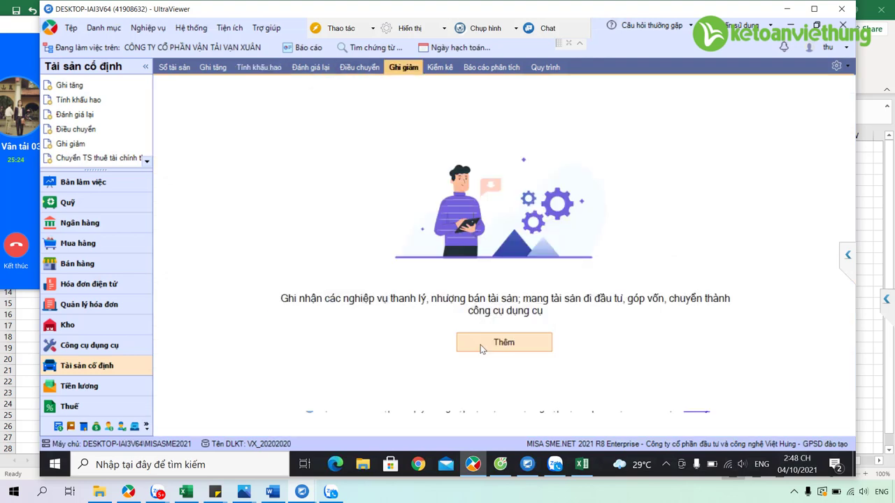
Create a new fixed-asset reduction voucher with the posting and document dates set to 10/03/2020.
click(481, 346)
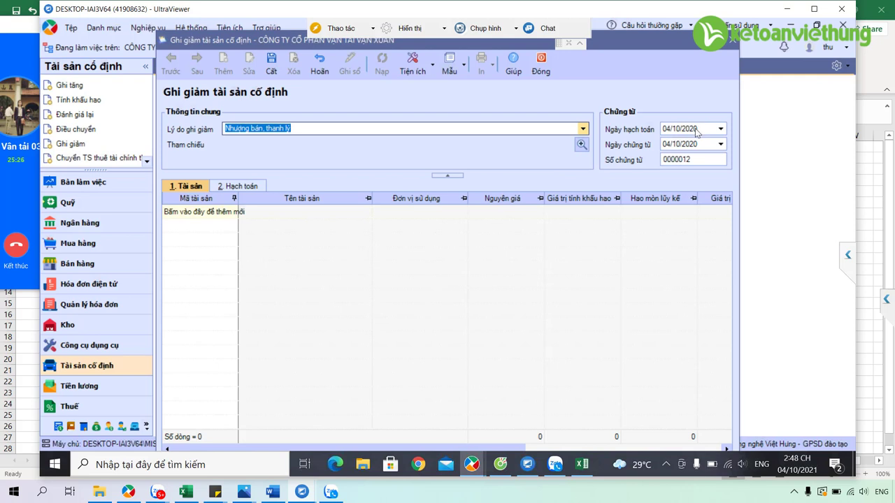
click(696, 130)
text(10/03)
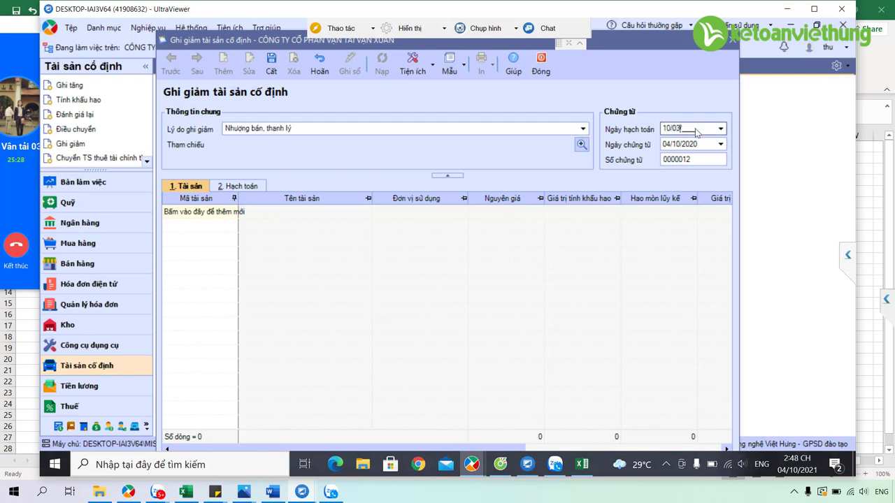
text(/2020)
key(Tab)
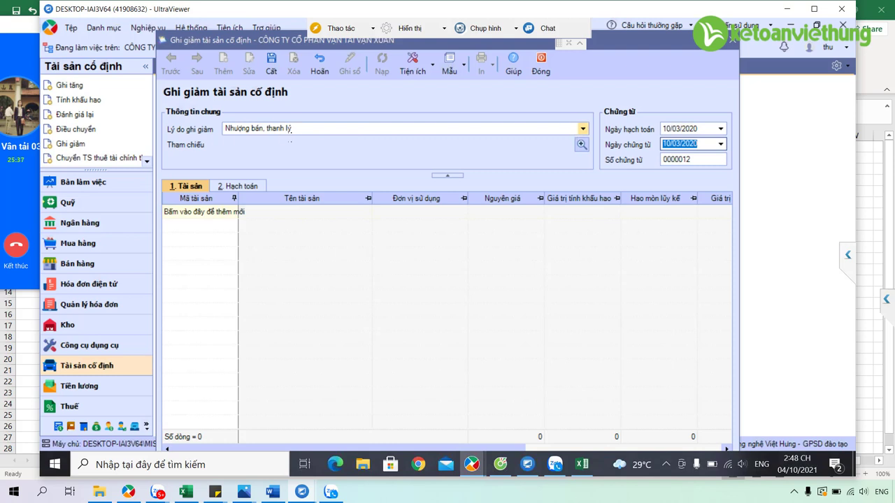
click(235, 214)
click(232, 212)
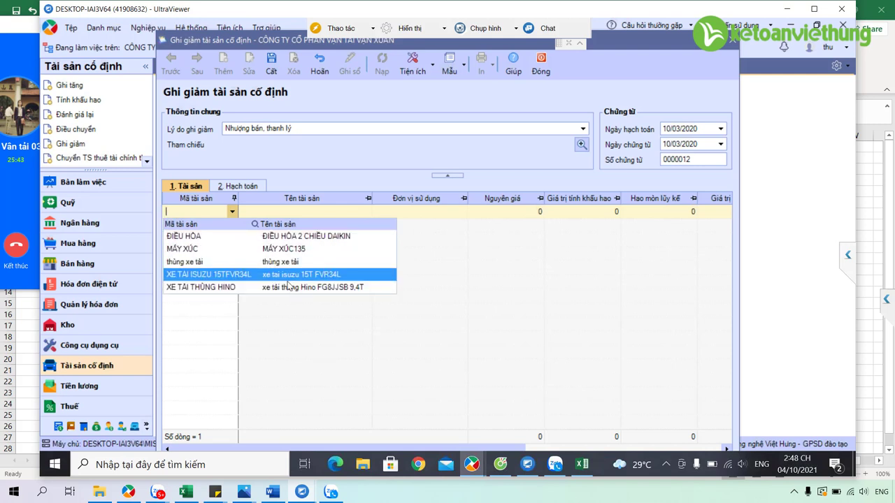
click(251, 249)
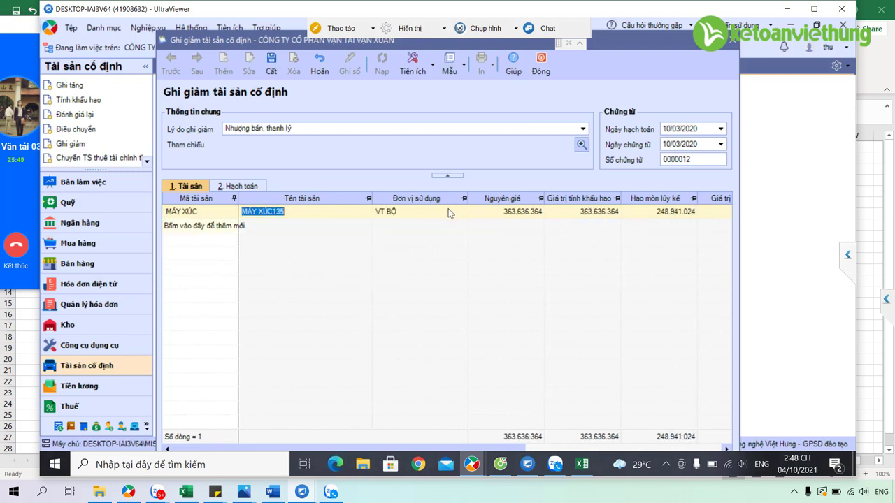
click(542, 213)
click(577, 213)
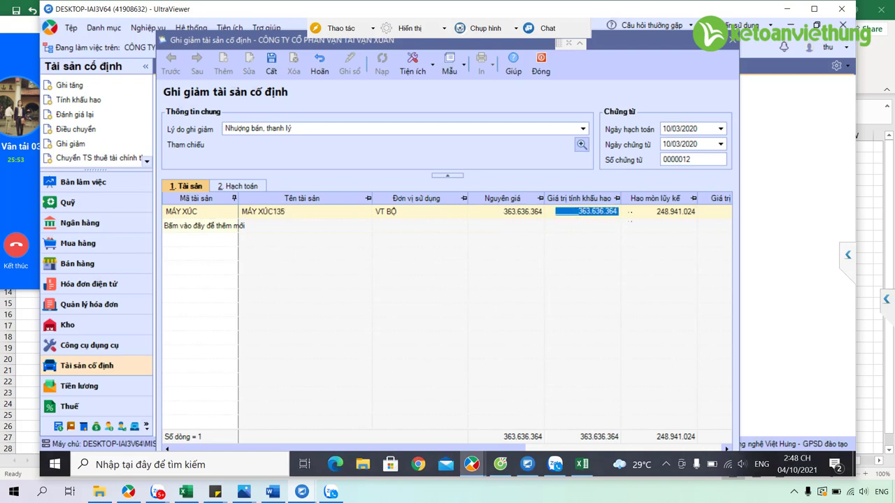
click(644, 211)
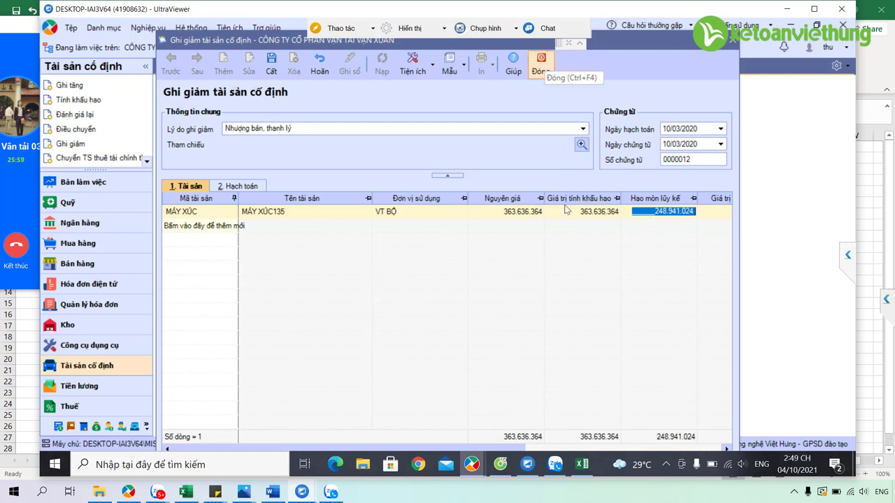
click(541, 62)
click(482, 288)
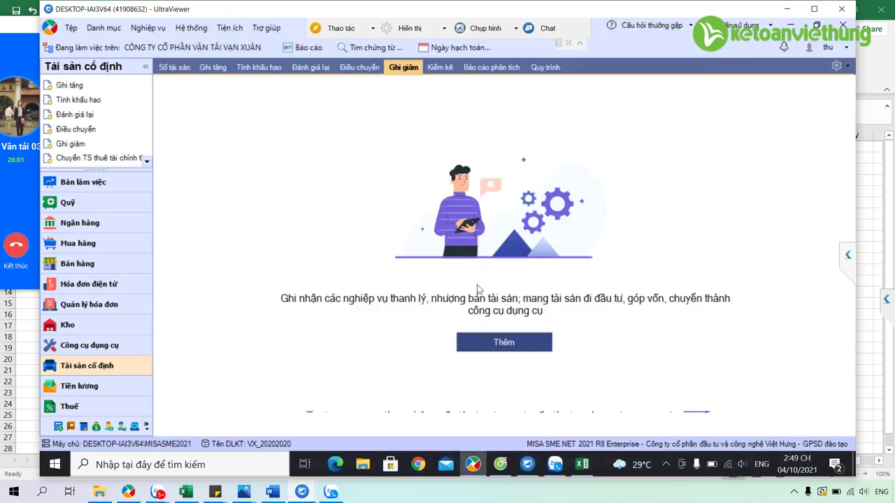
Check the accounting data information, close it, and look up the MÁY XÚC135 record in the asset-increase list.
click(72, 30)
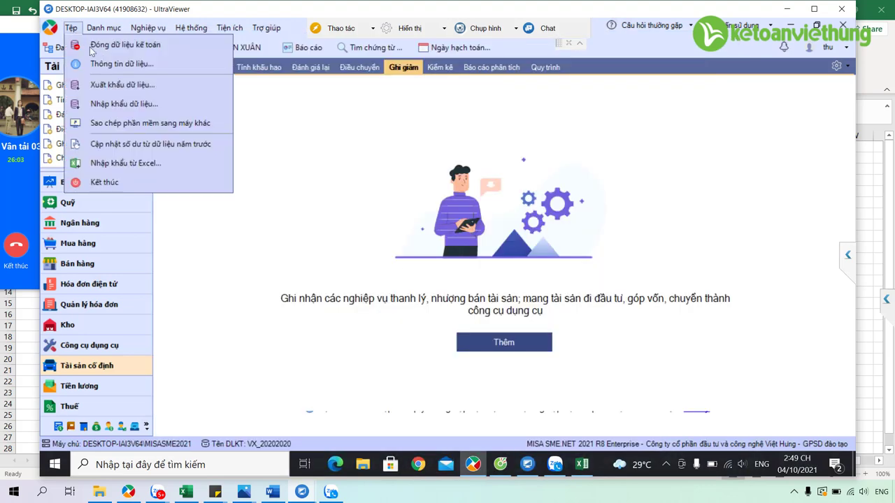
click(99, 65)
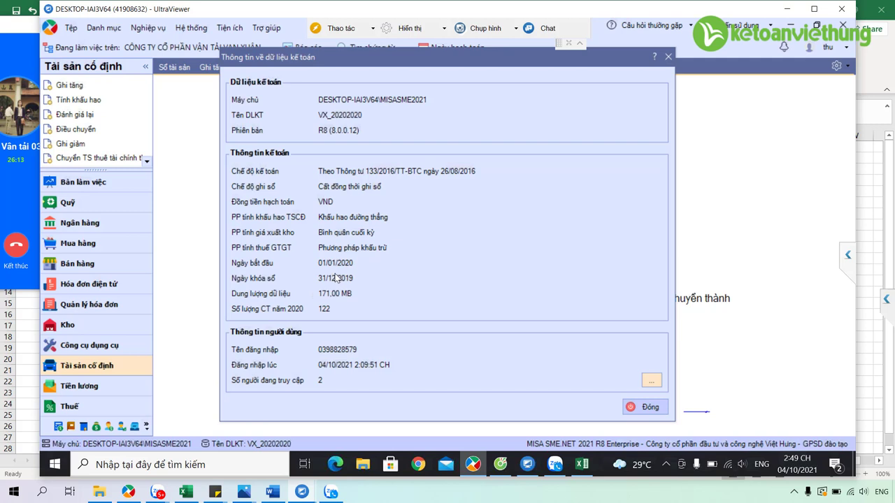
click(646, 407)
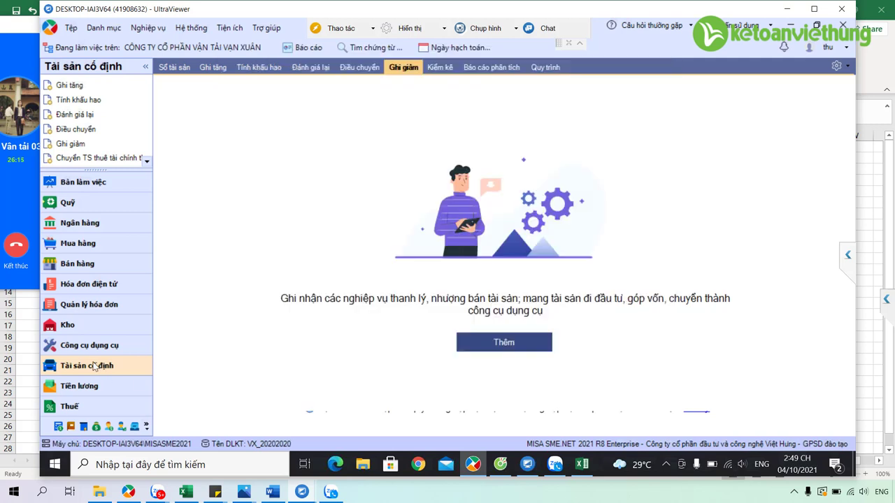
click(212, 68)
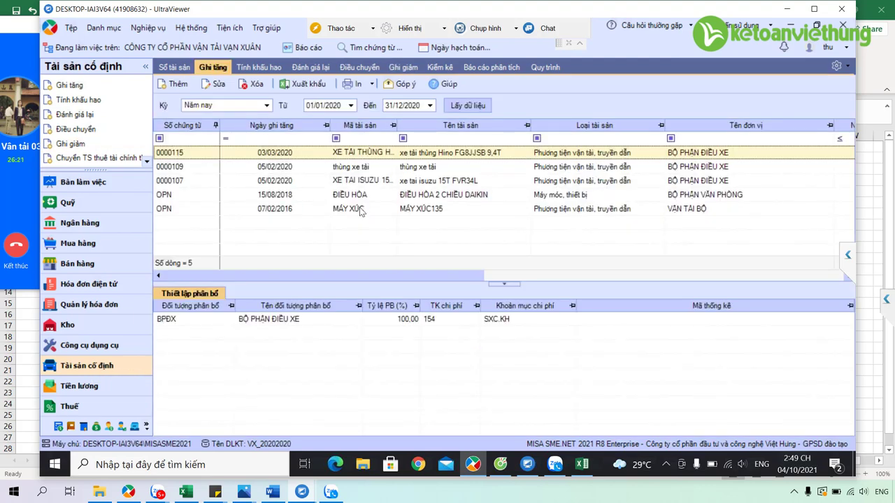
click(286, 212)
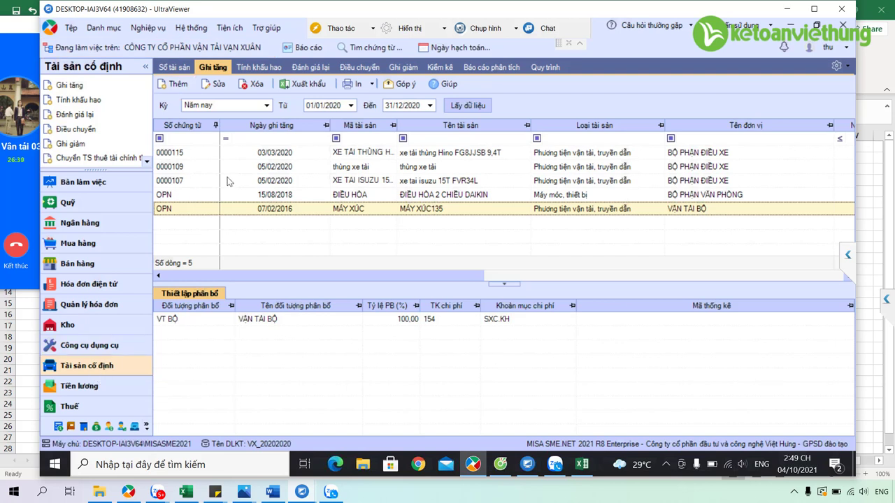
Create a fixed-asset reduction voucher dated 10/03/2020 and add the excavator MÁY XÚC as the reduced asset.
click(393, 68)
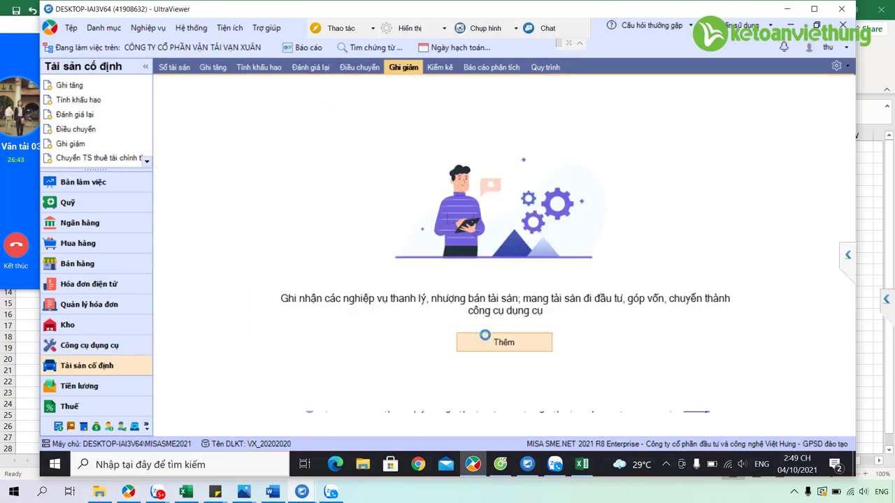
click(485, 336)
click(694, 134)
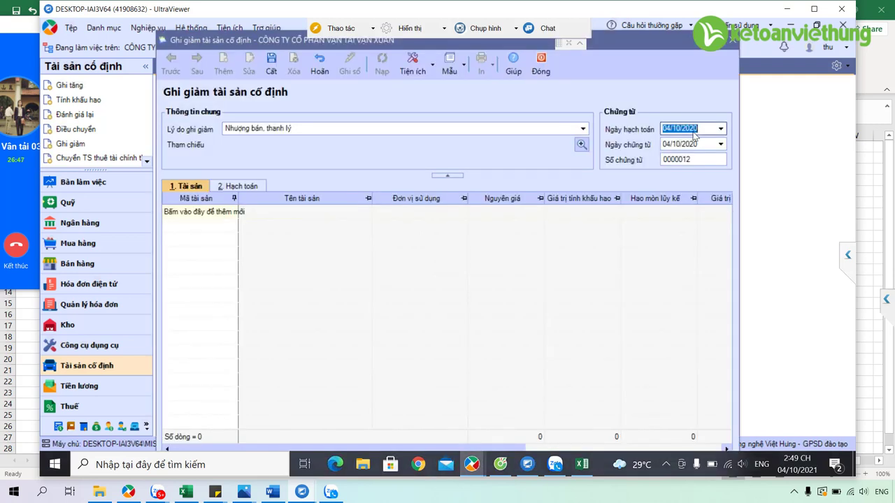
text(10/03/2020)
key(Tab)
click(235, 216)
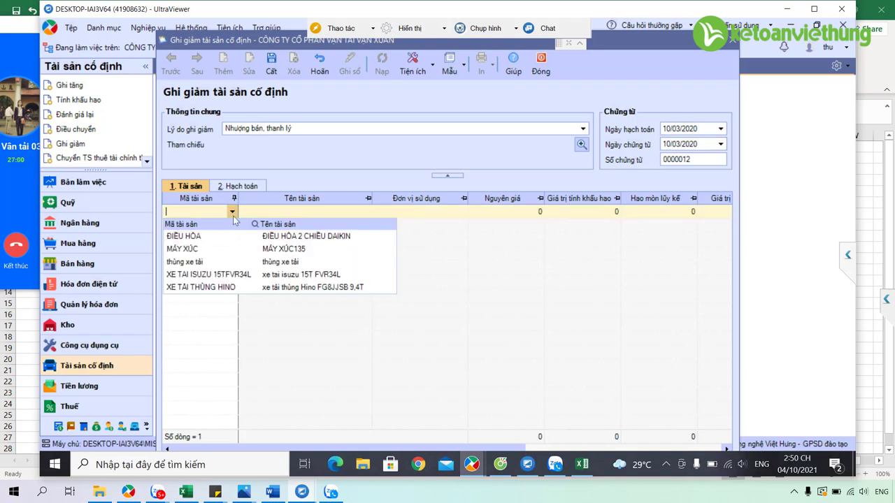
click(203, 250)
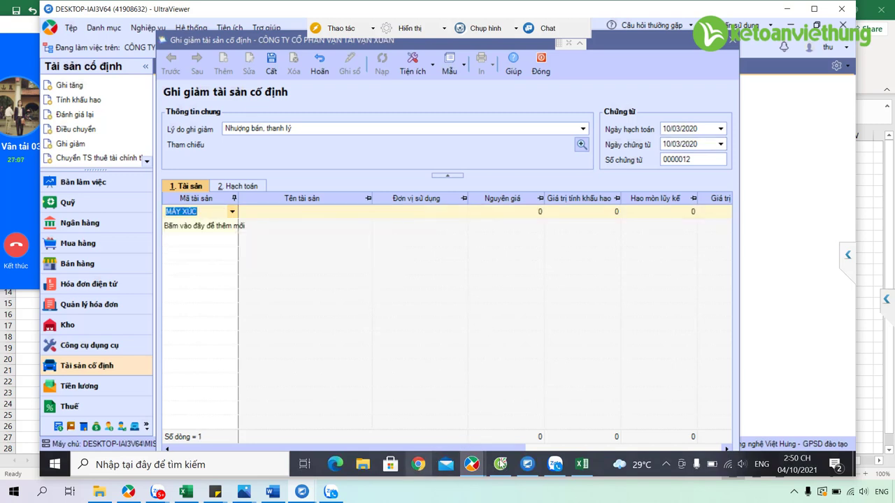
click(302, 216)
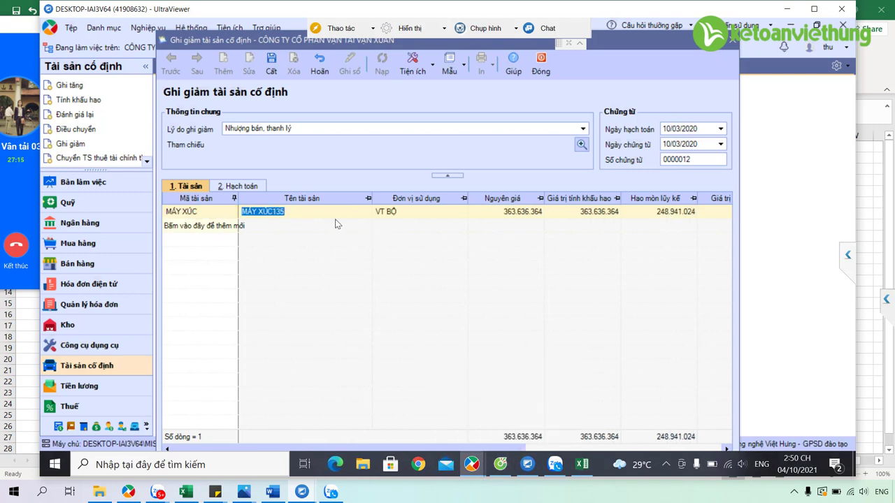
Review the reduction voucher's accounting entries, checking the debit and credit accounts and amounts for accumulated depreciation and residual value.
click(240, 187)
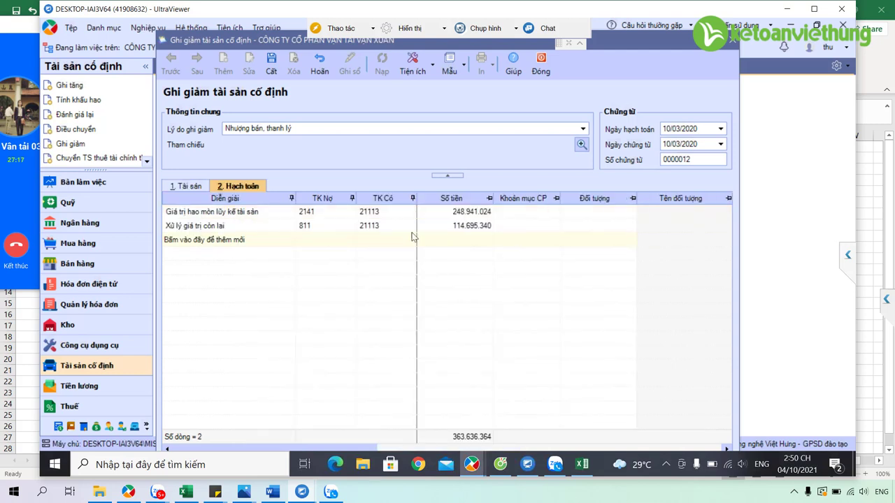
click(319, 222)
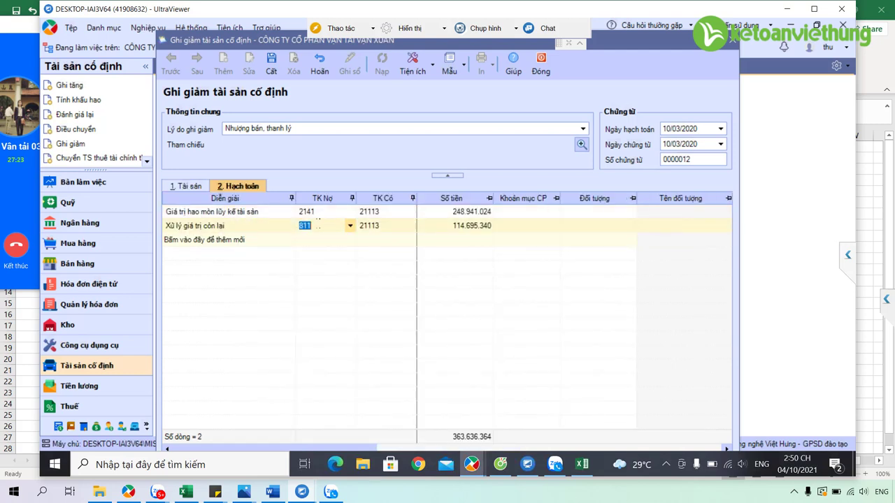
click(308, 213)
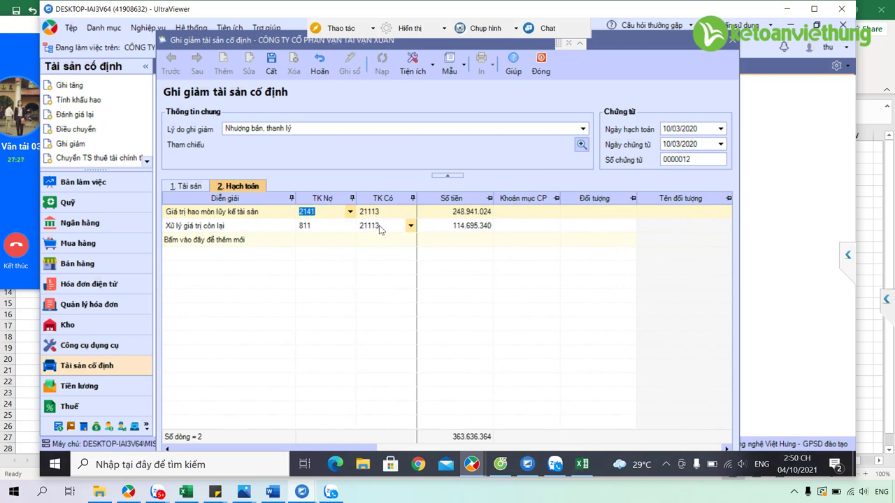
click(458, 214)
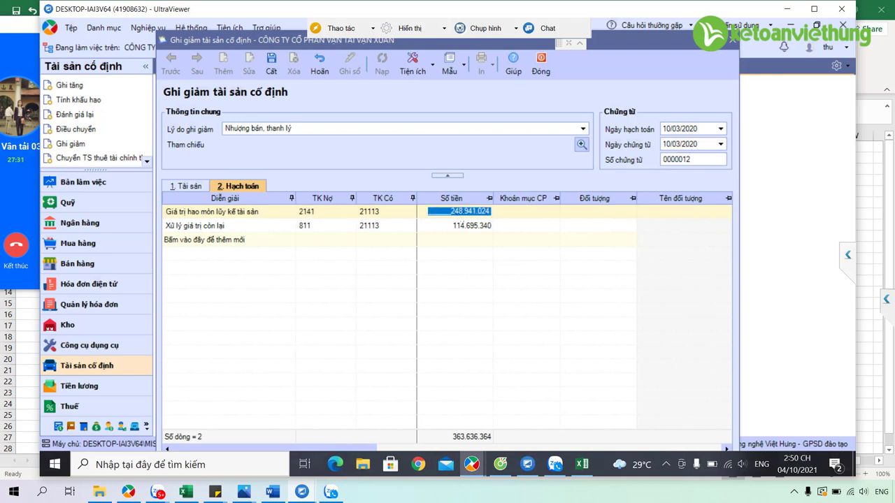
click(310, 229)
click(377, 227)
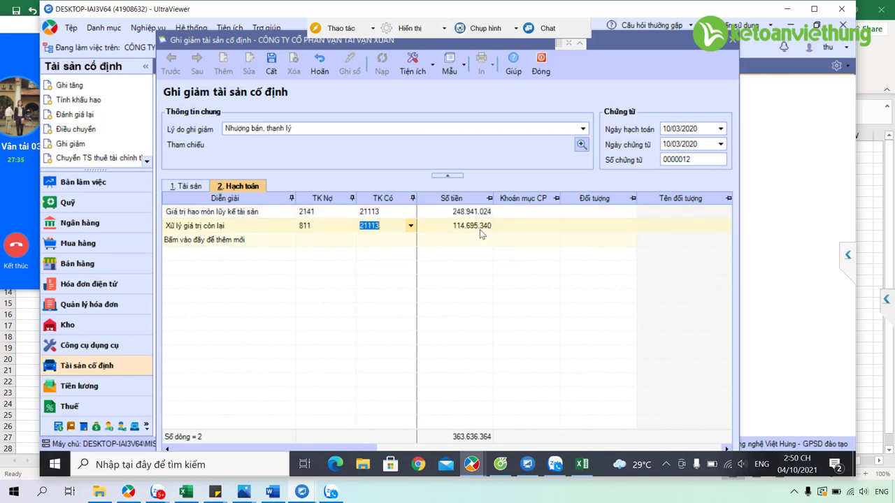
click(480, 229)
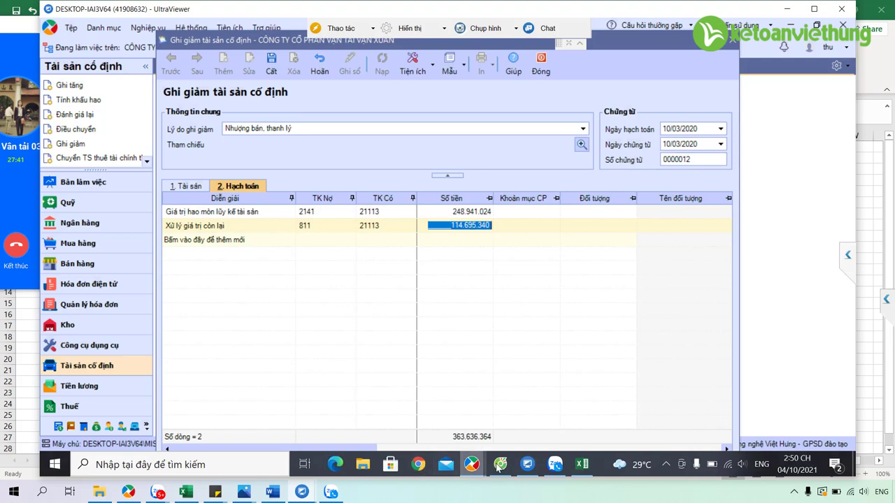
Switch to the browser to consult sales invoice 0000011 for the SK 135 excavator disposal, and return to the asset-reduction voucher.
mouse_move(501, 464)
click(510, 421)
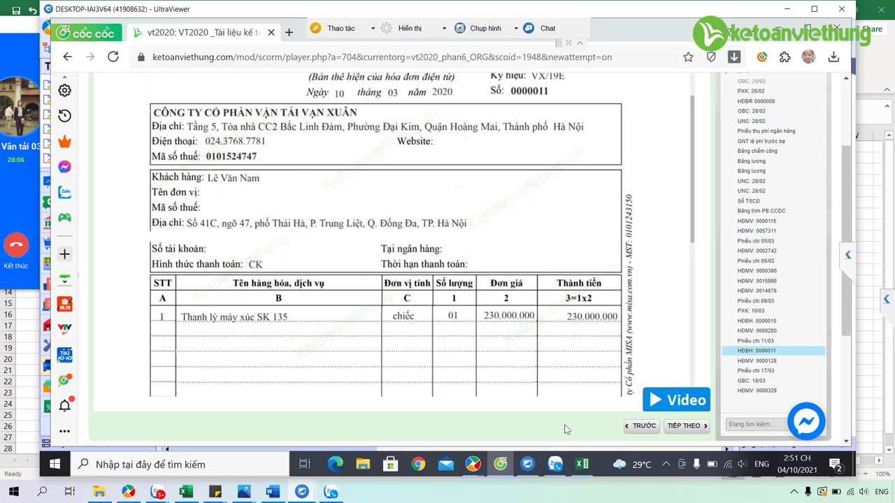
mouse_move(472, 464)
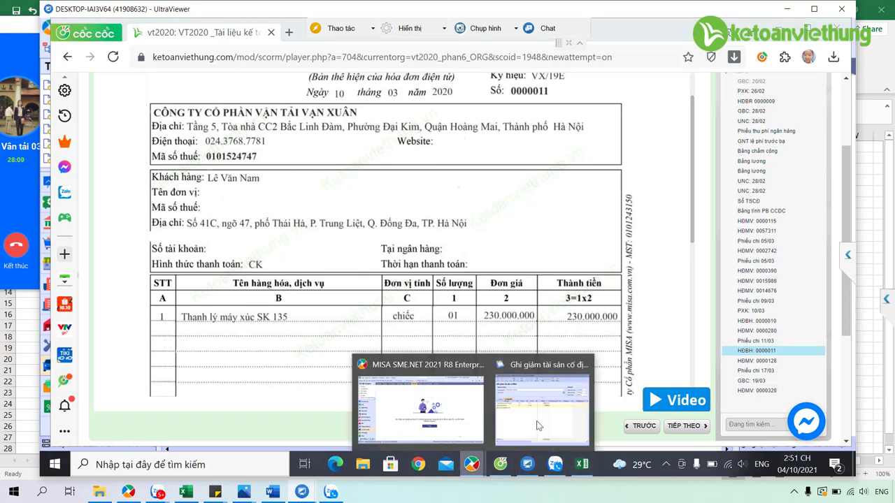
click(547, 416)
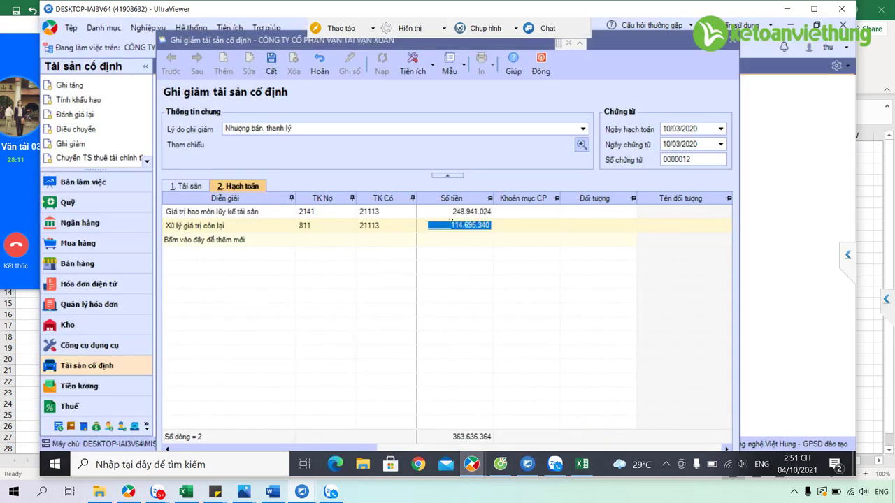
Check the residual-value amount in the accounting entries, and save and close the excavator's reduction voucher.
click(448, 225)
drag(451, 225, 486, 225)
click(497, 227)
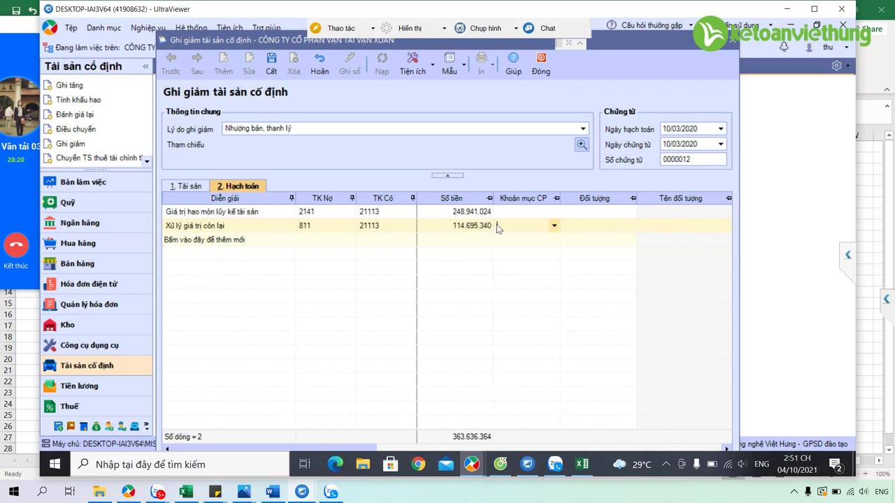
click(273, 61)
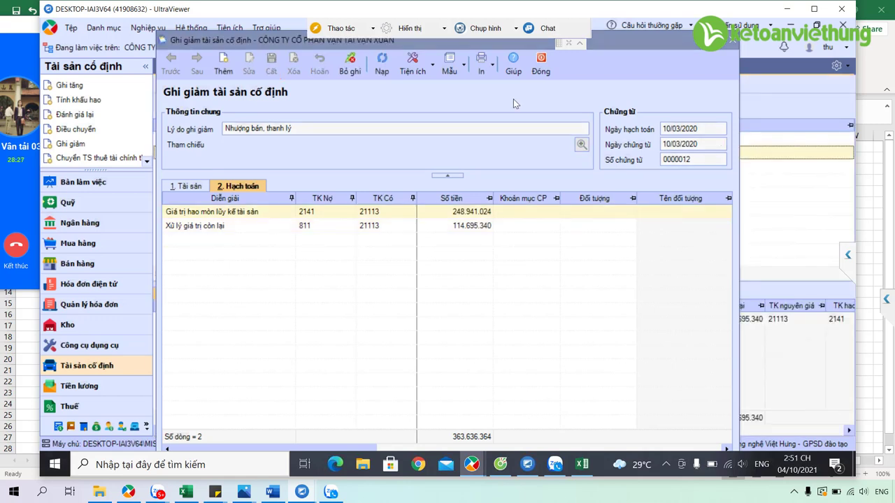
click(542, 73)
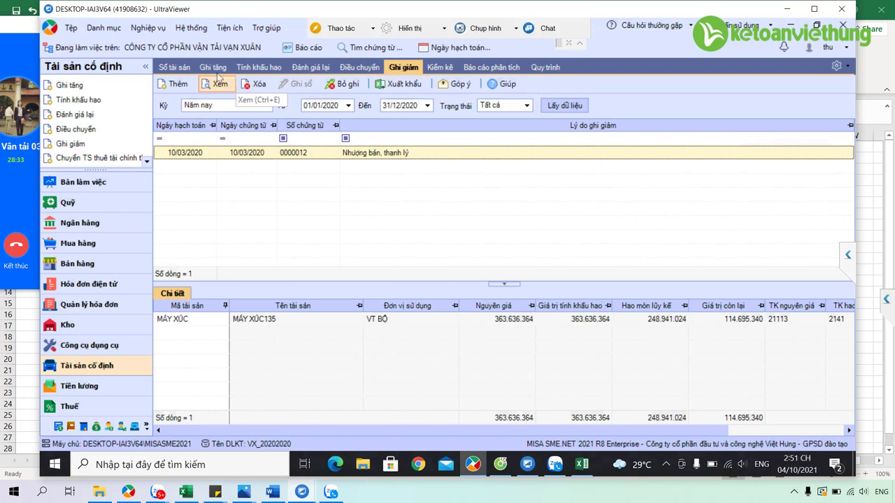
Calculate fixed-asset depreciation for month 3 of 2020 and save the voucher.
click(259, 67)
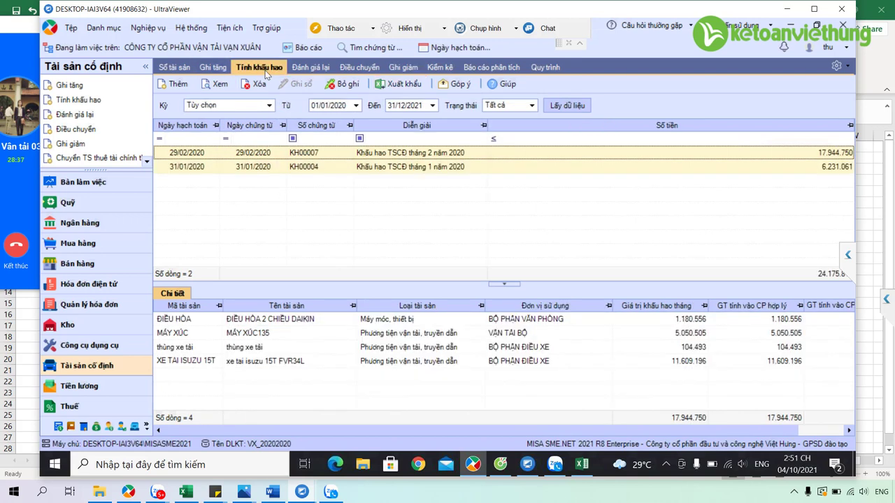
click(179, 85)
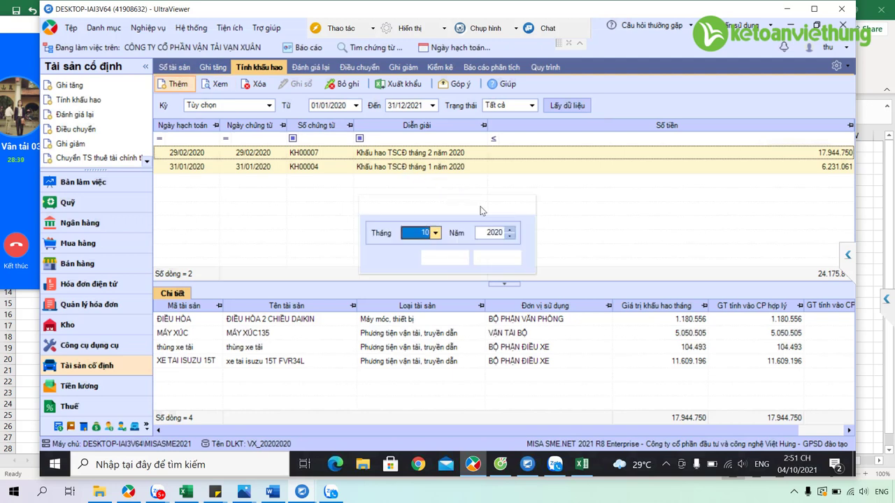
click(435, 233)
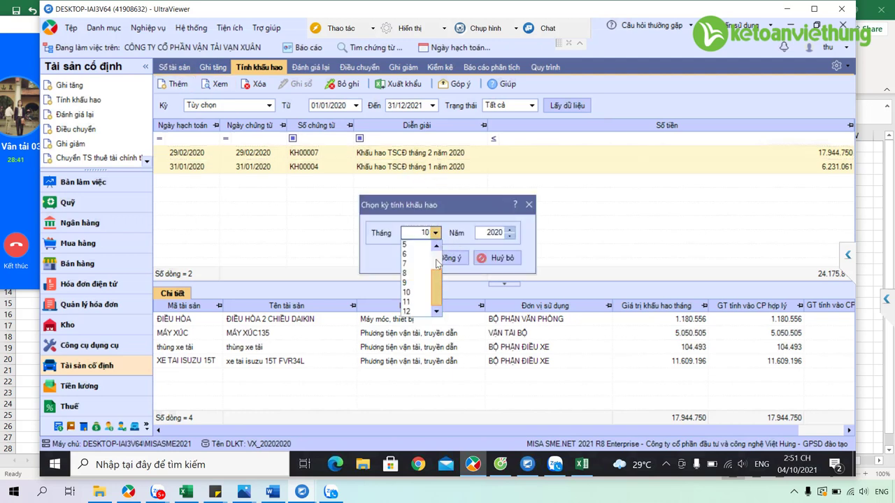
click(413, 264)
click(456, 258)
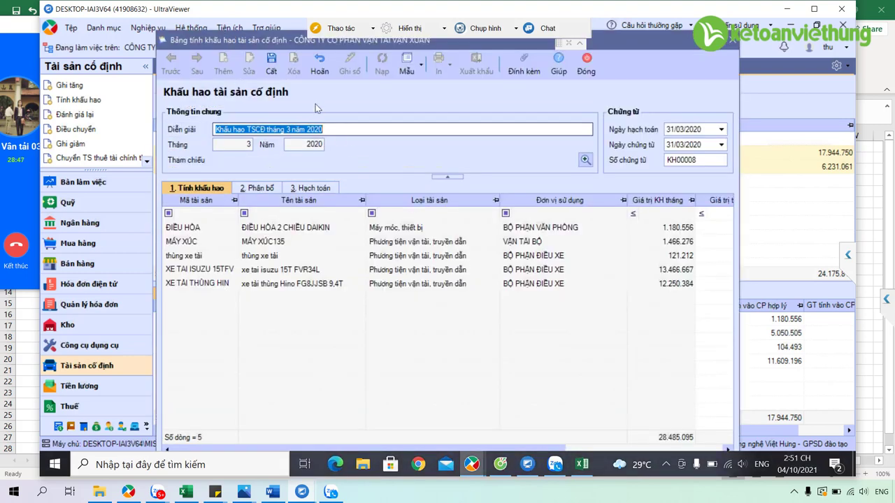
click(275, 72)
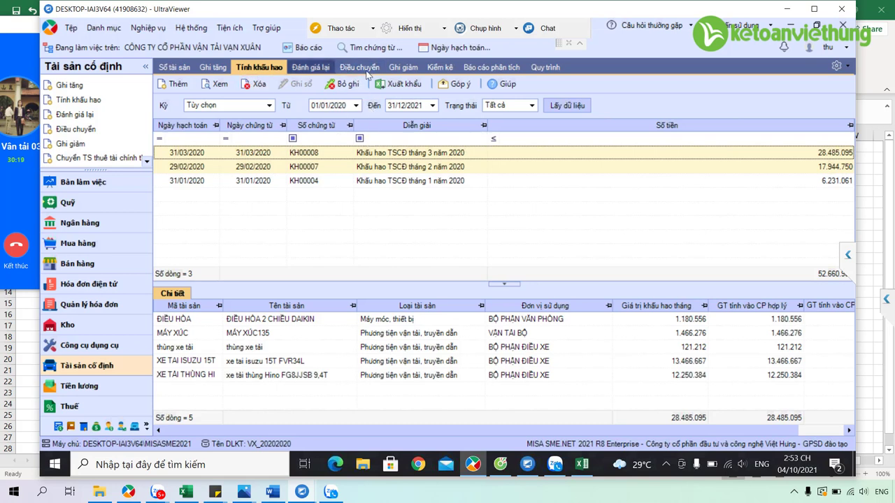
Try to unpost the excavator's 10/03/2020 asset-reduction voucher, and close the report of vouchers that cannot be unposted.
click(405, 67)
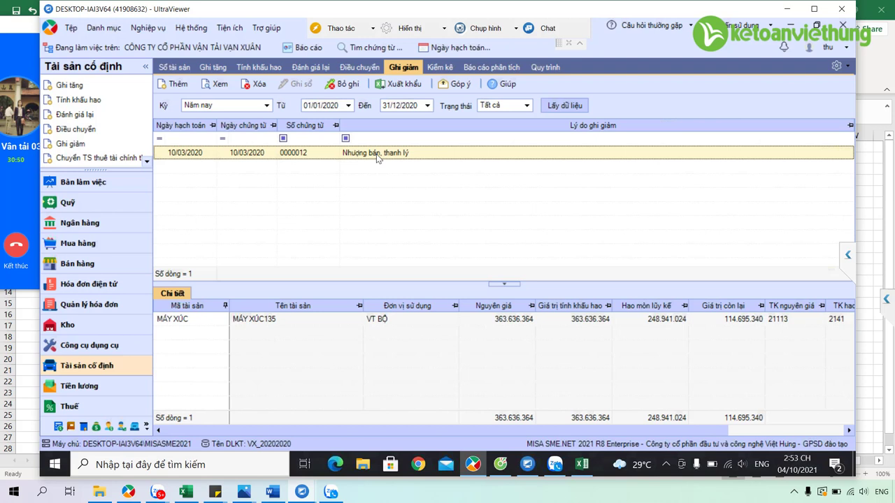
key(ctrl+u)
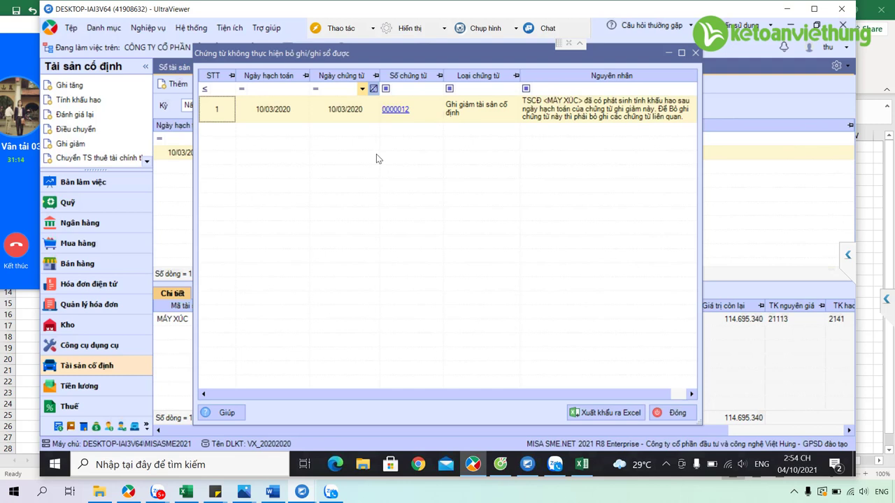
click(684, 415)
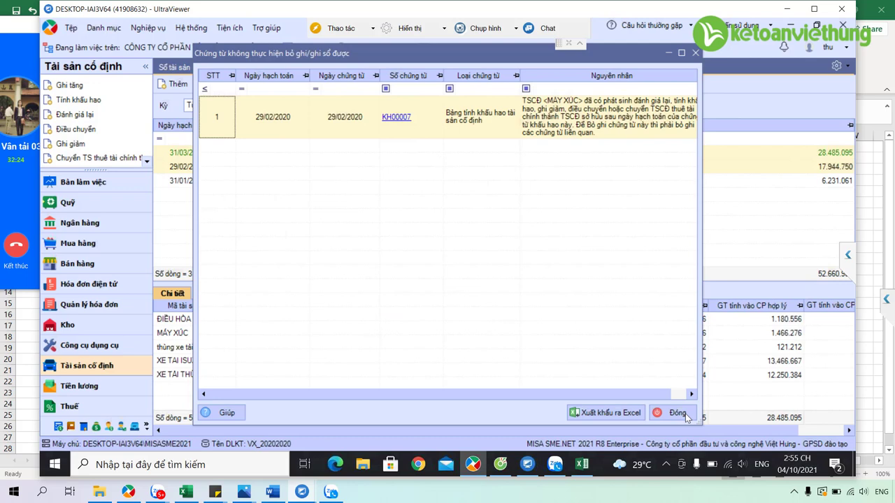
Try to delete the selected February and March 2020 depreciation vouchers KH00007 and KH00008, and close the deletion results.
click(676, 414)
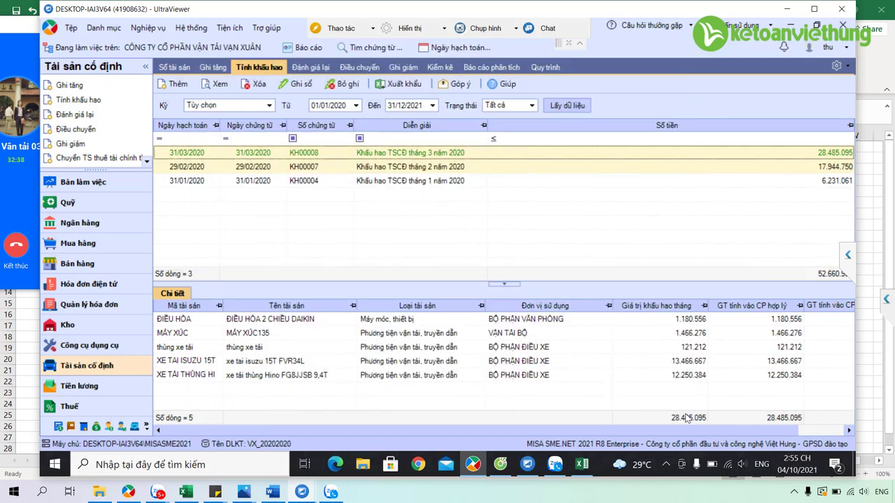
key(ctrl+d)
key(Escape)
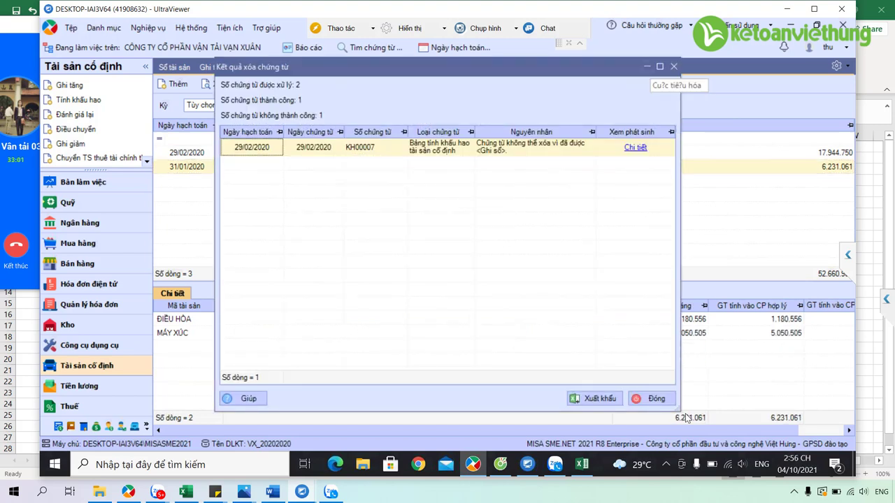
click(673, 66)
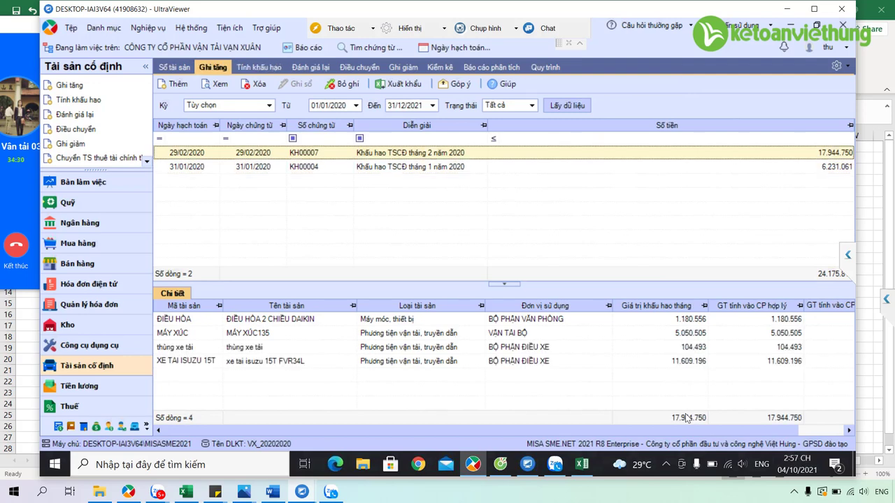
Try to delete the excavator's opening voucher OPN dated 07/02/2016 from the asset-increase list, and close the deletion results.
key(ctrl+d)
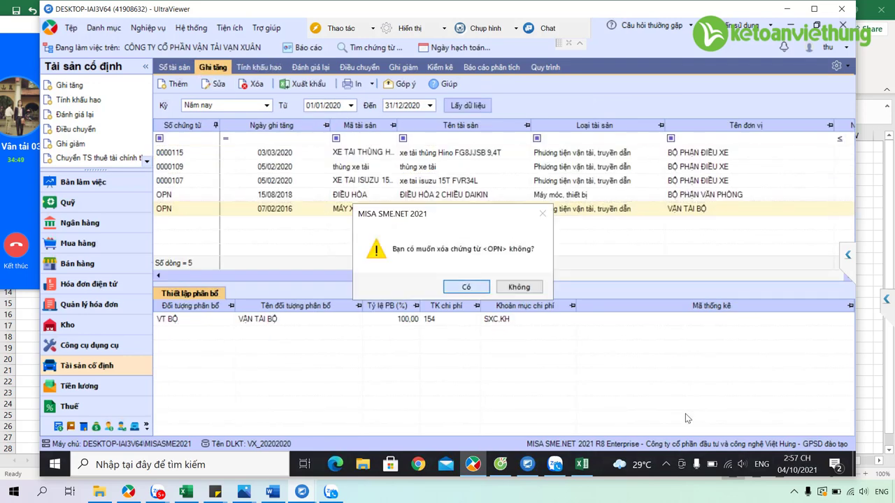
key(Return)
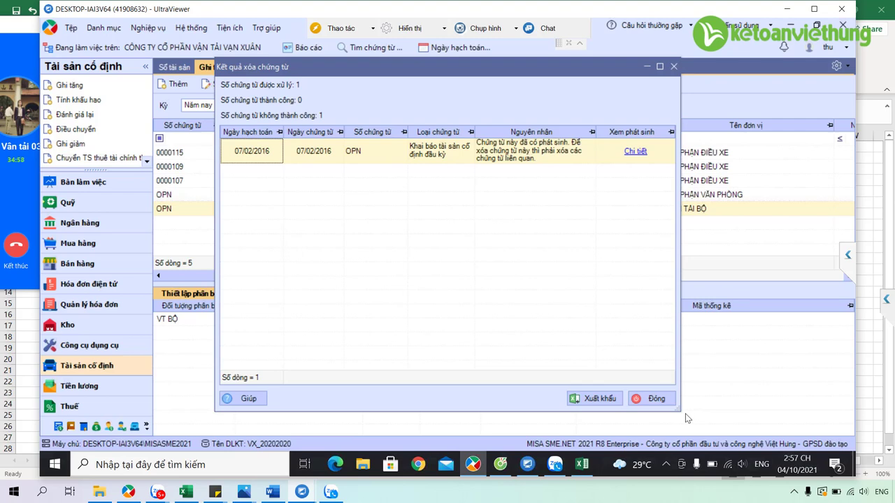
click(649, 400)
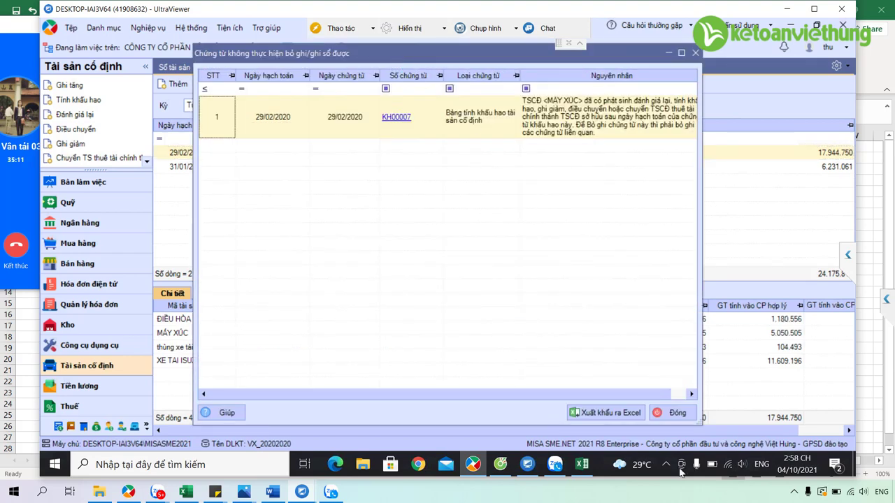
Close the unposting report for February 2020 depreciation voucher KH00007, and show the asset-reduction vouchers.
click(672, 414)
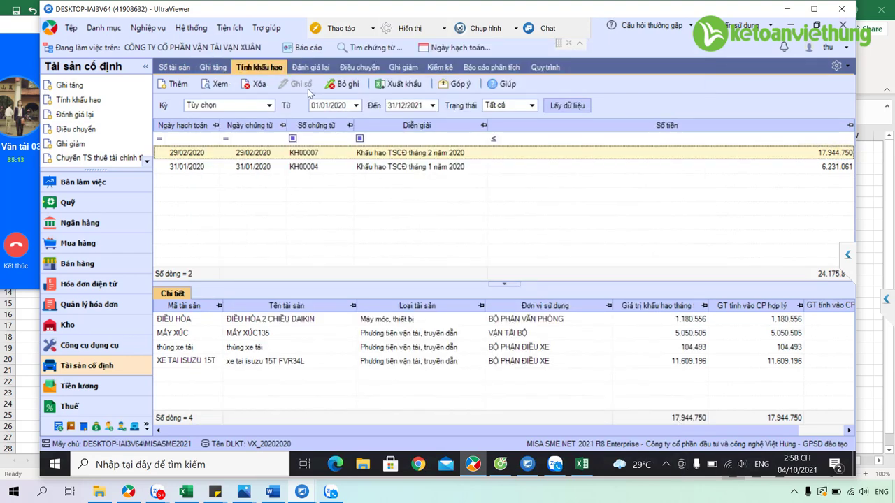
click(403, 67)
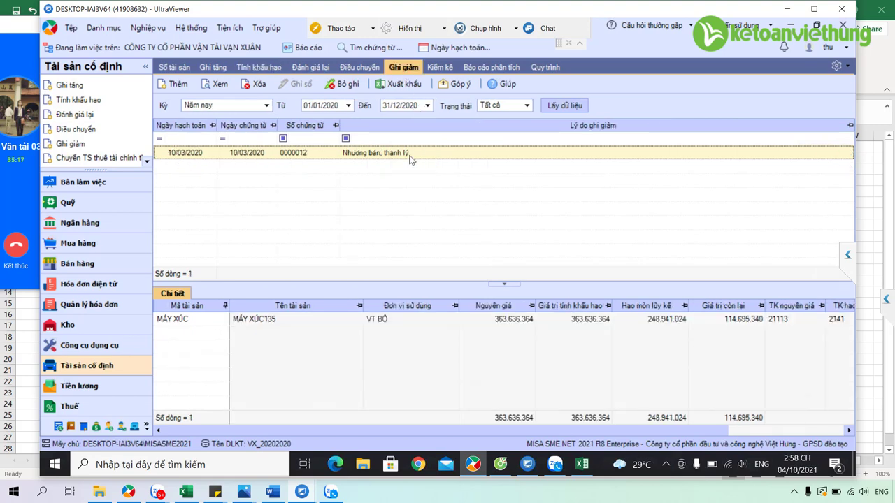
Switch to the Excel workbook and enter the heading "CÁch xử lý ngược lại" in cell B106 of the TSCD sheet.
click(581, 465)
click(123, 348)
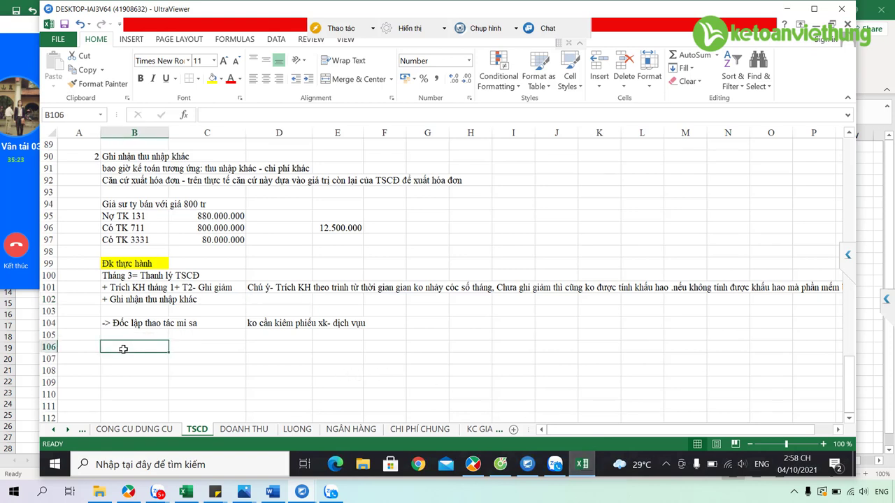
text(CÁch)
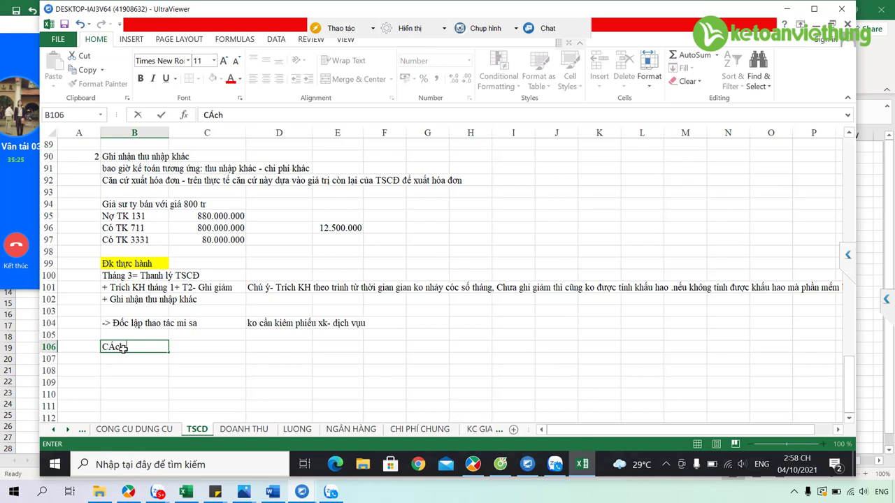
text( xử lý ngược lại)
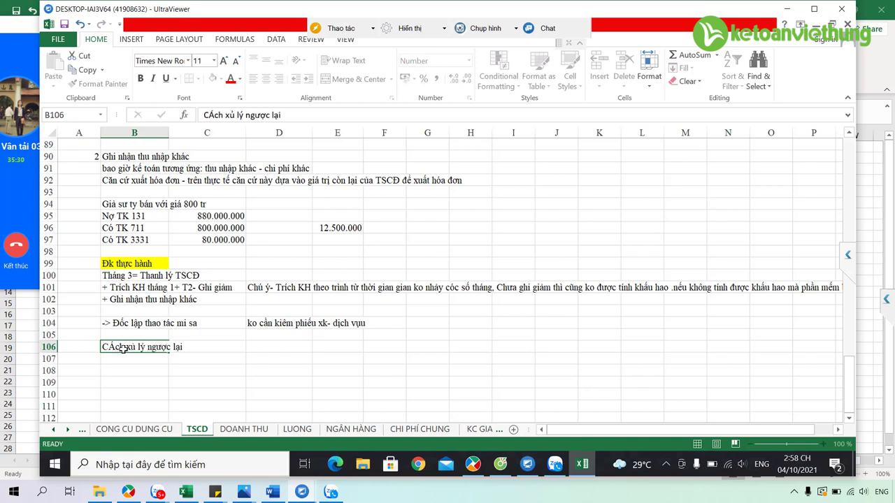
key(Return)
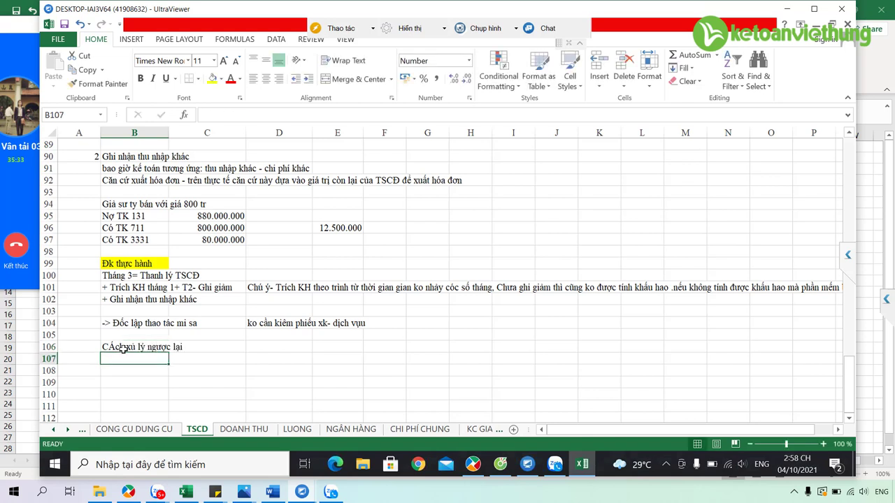
Begin a note in cell B107 with "Xóa ghi giảm T3- Ta phải xóa khấu hao của tháng 3".
text(Xóa ghi gia)
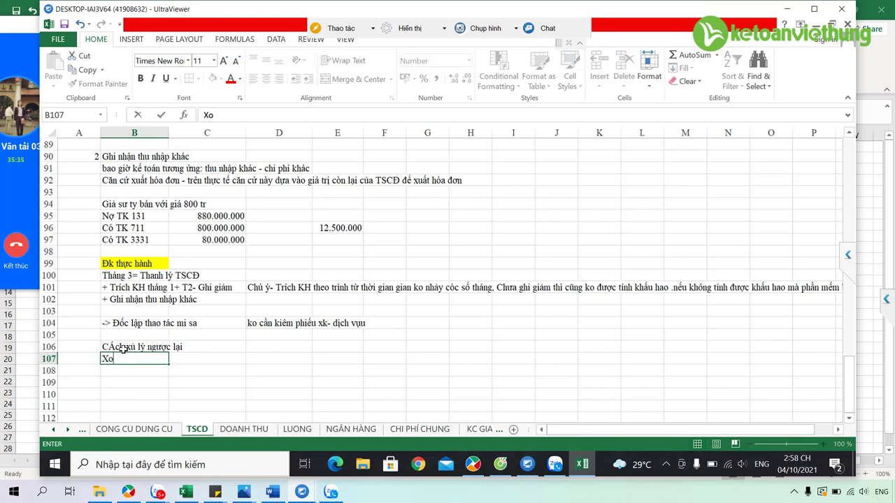
text(rm )
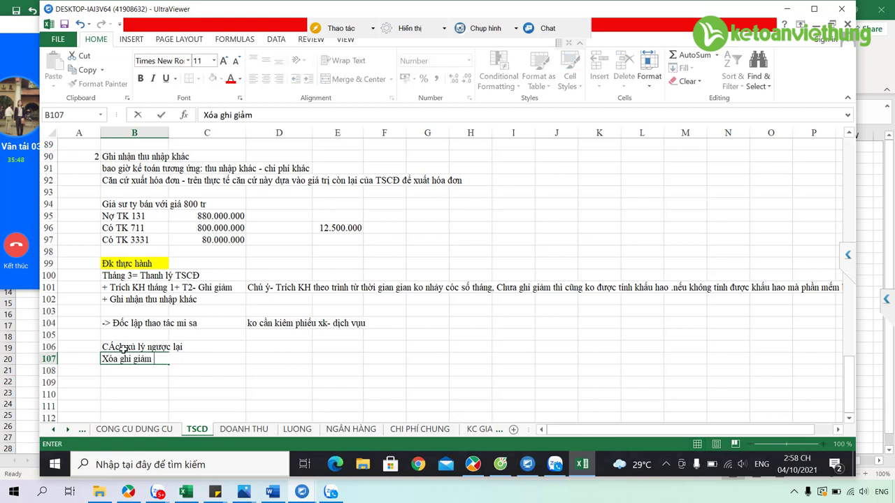
text(T3- Ta phải xóakhaaos hao)
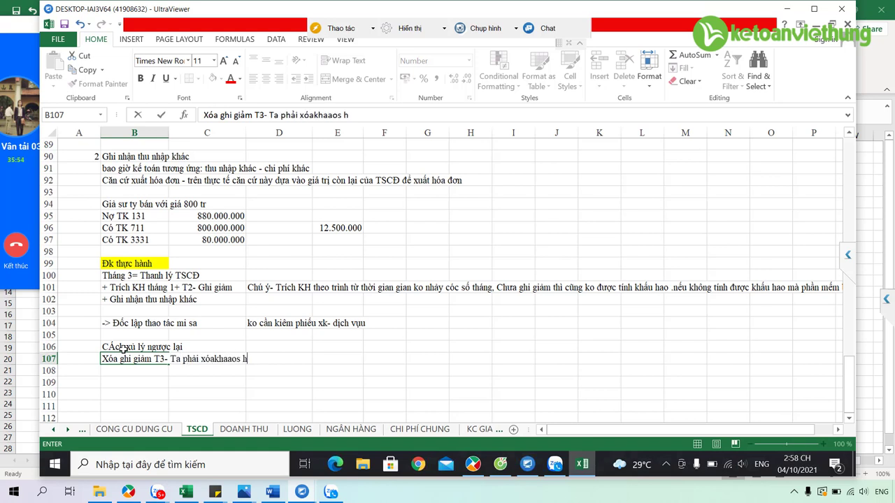
key(BackSpace)
key(BackSpace)
key(BackSpace)
key(BackSpace)
key(BackSpace)
key(BackSpace)
key(BackSpace)
key(BackSpace)
key(BackSpace)
key(BackSpace)
text(khấu hao)
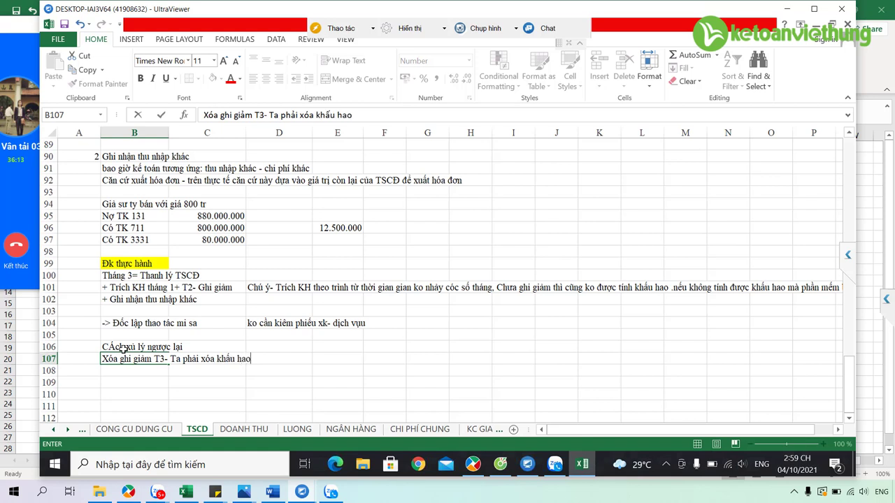
text( cua tháng 3)
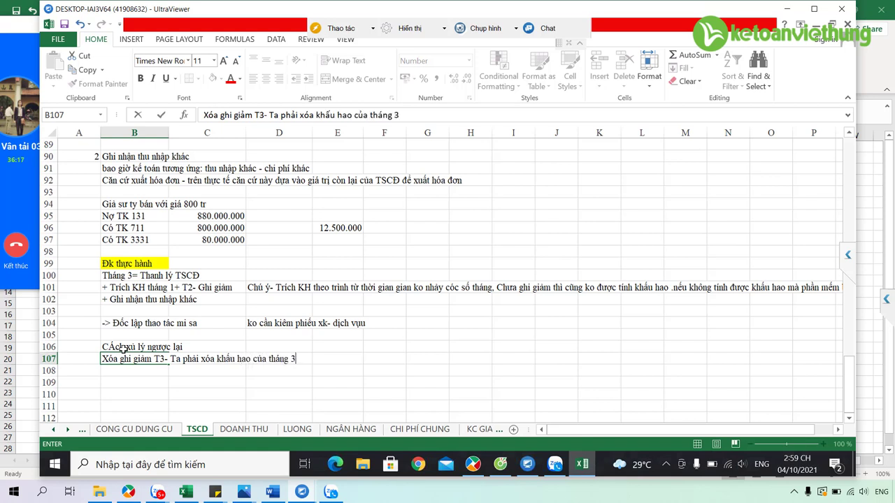
Continue the B107 note with ", muốn xóa khấu hao cuả muốn xóa khấu hao của tháng".
text(, mu)
text(ô)
text(n)
text( xóa khấu hao cuả muốn xo)
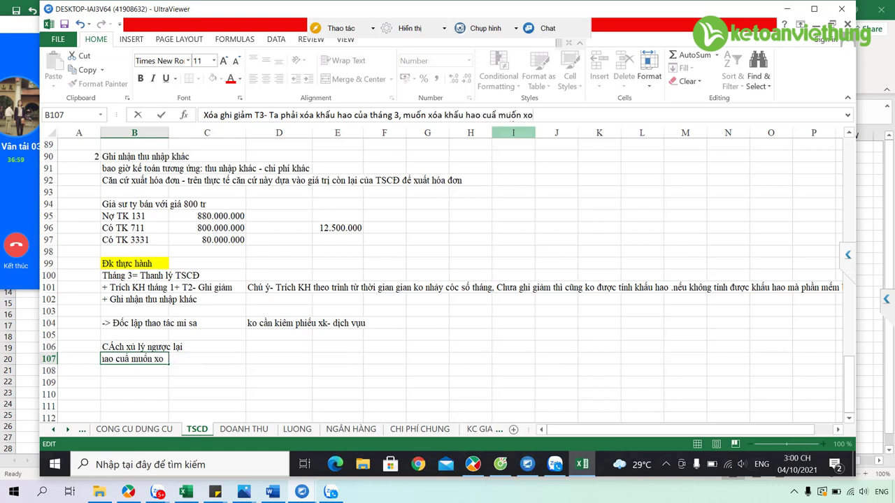
text(aa)
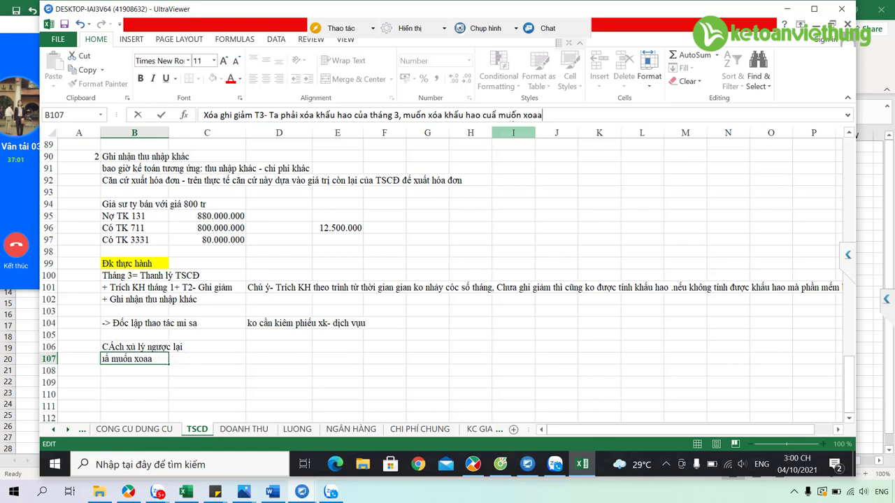
key(BackSpace)
text(kh)
text(áu)
text(ar ho)
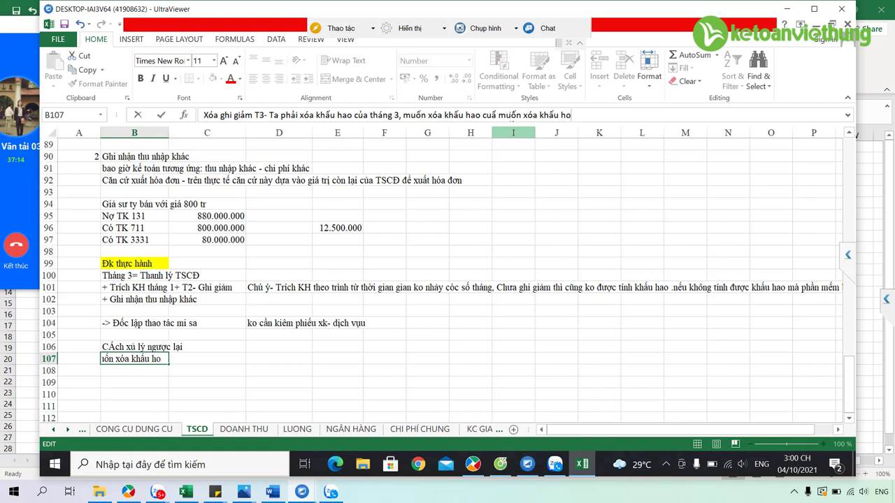
key(BackSpace)
text(ao cua)
text(r)
text( thangs)
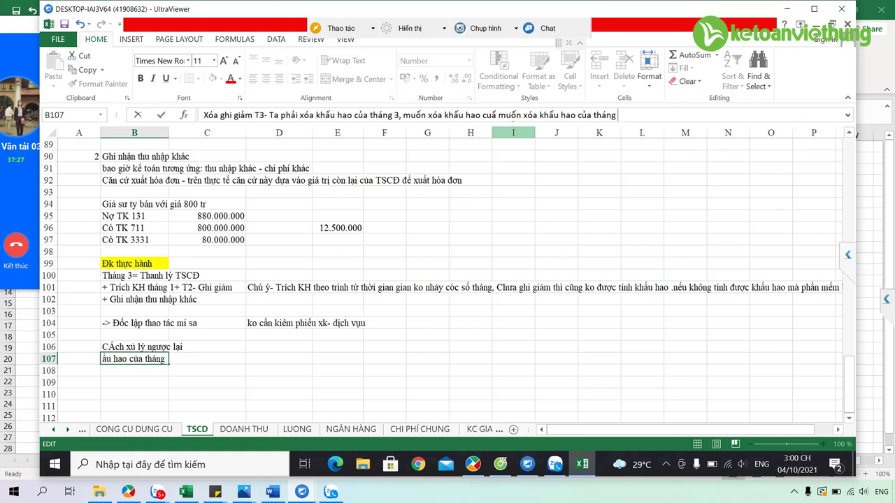
Complete the B107 note with "2 phải xóa đồng thời khấu hao t3 và xóa cả ghi giảm của t3".
text( 2 ph)
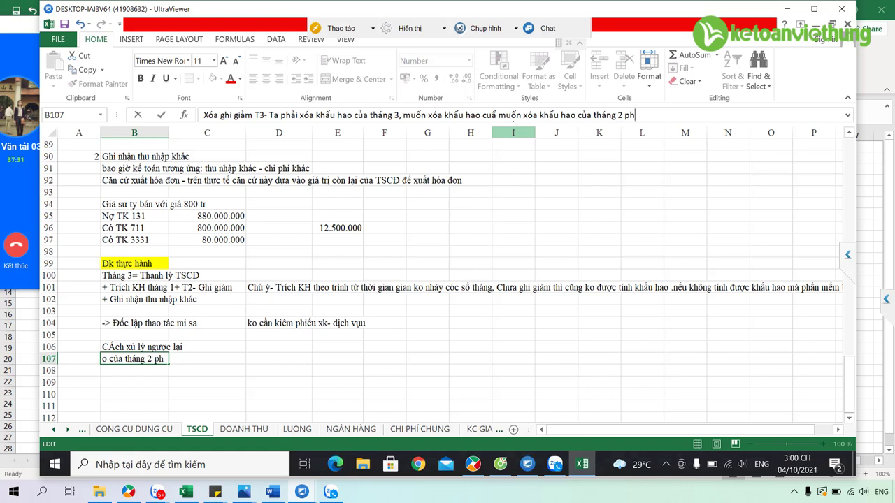
text(ai xóa đồng thời )
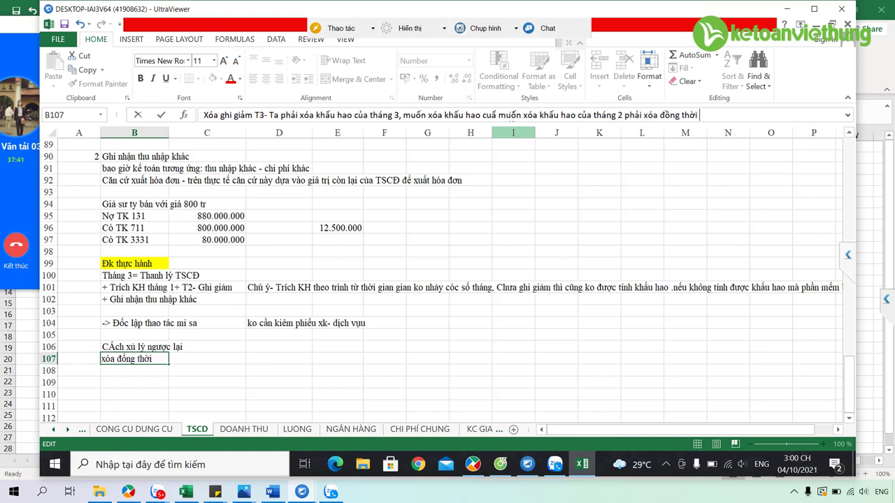
text(khẩu)
text( hao t3)
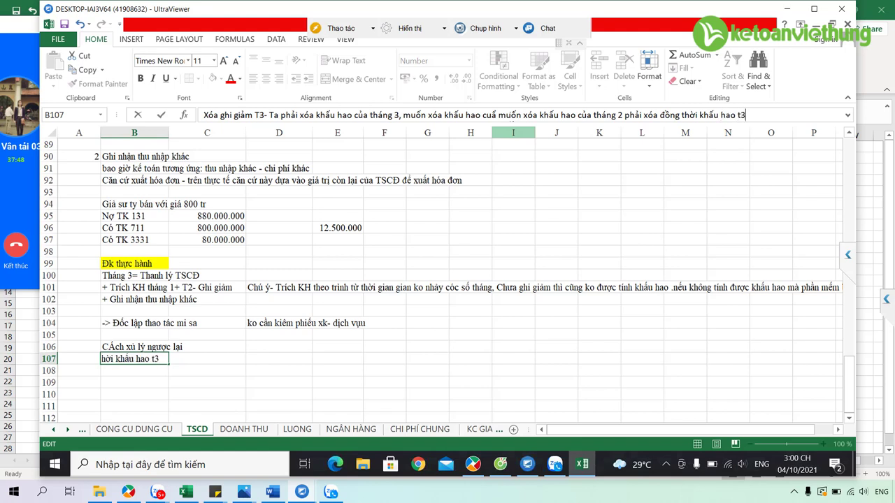
text( va xóa)
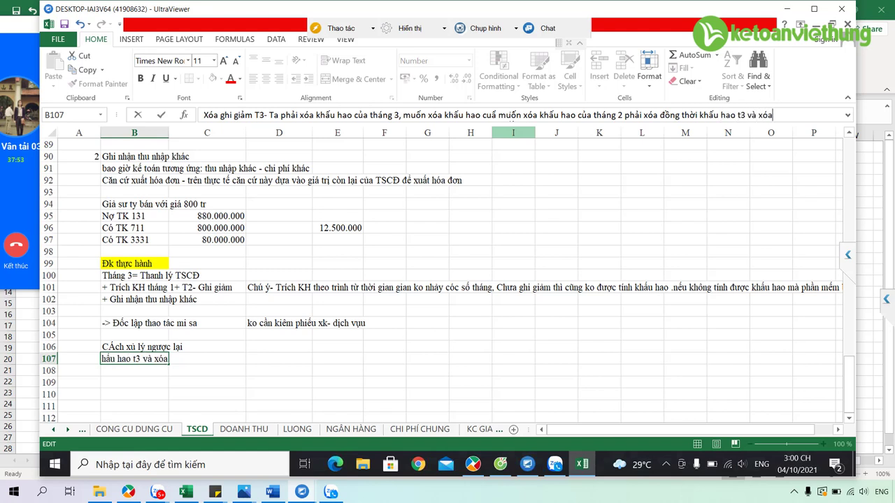
text( cả ghi )
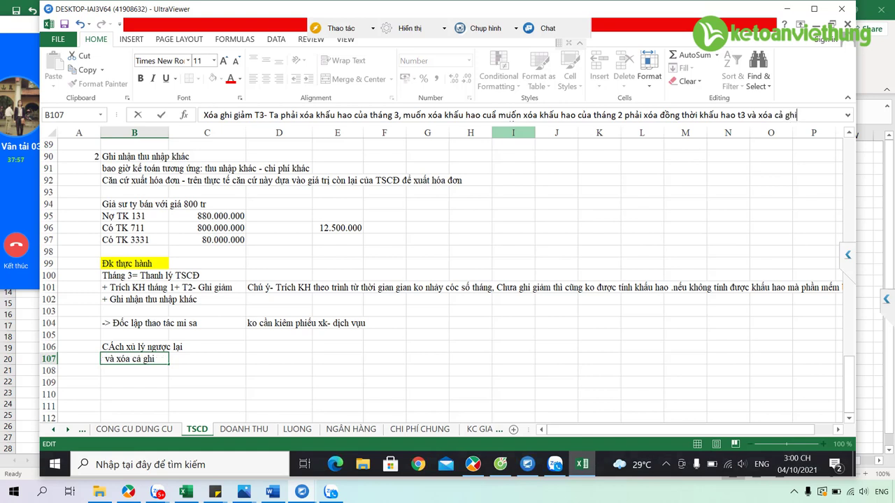
text(giamr cu)
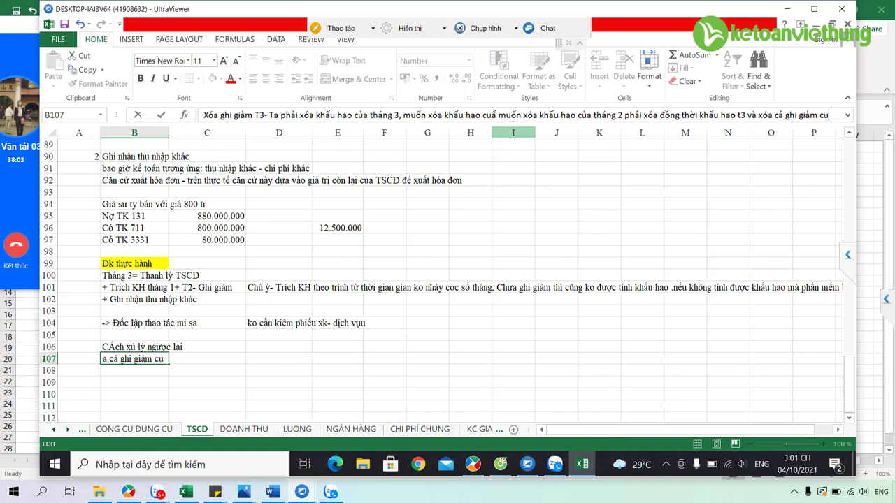
text(ar)
text( t)
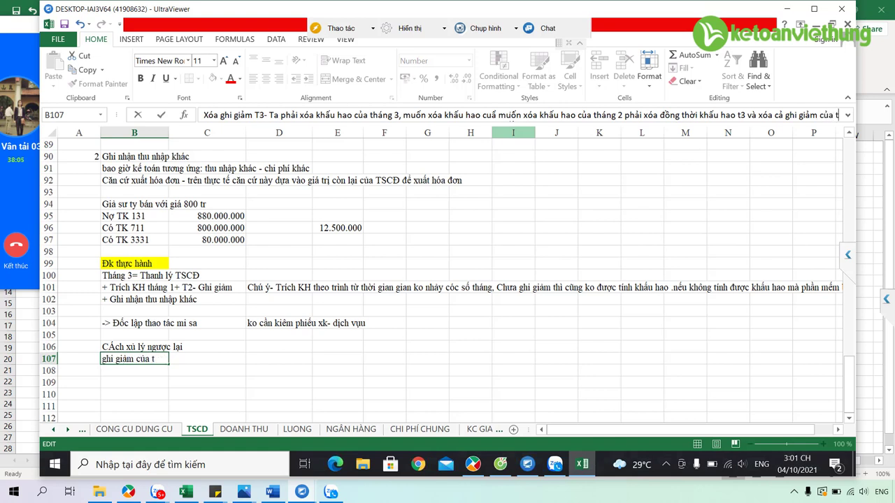
text(3)
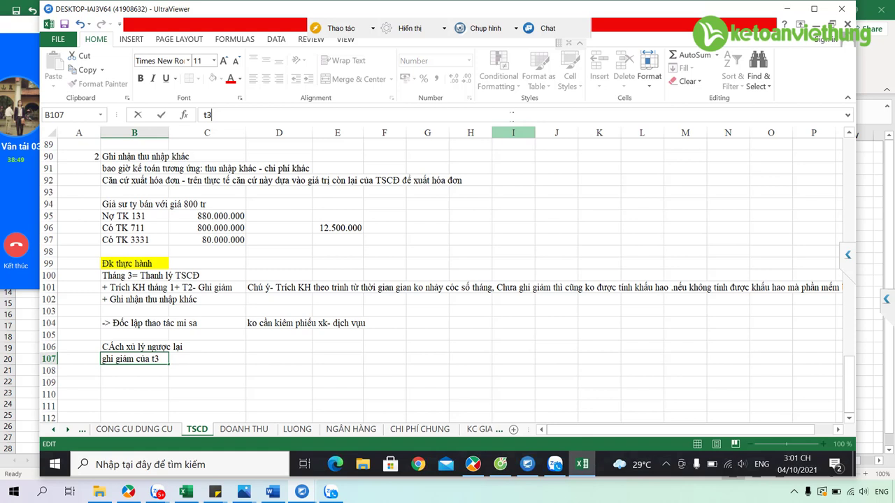
key(Return)
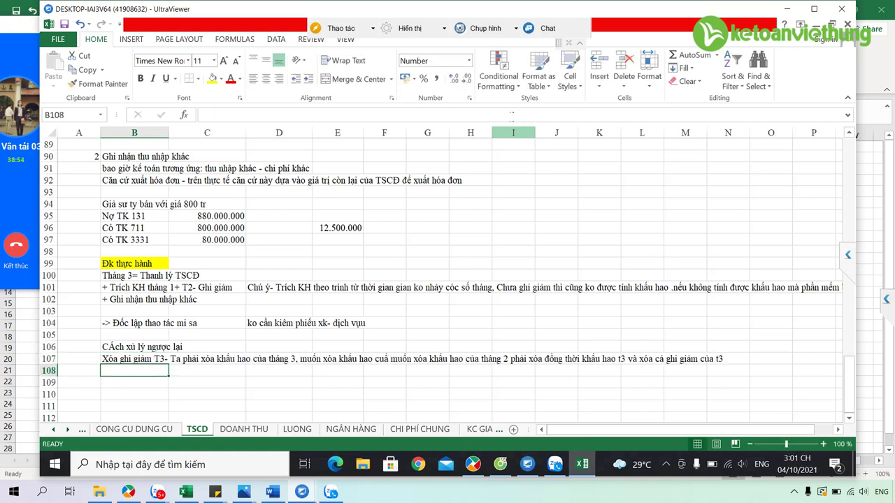
Enter the note "nội dung nào làm sau phải xóa trước và xóa theo lần lượt" in cell B108.
text(nối)
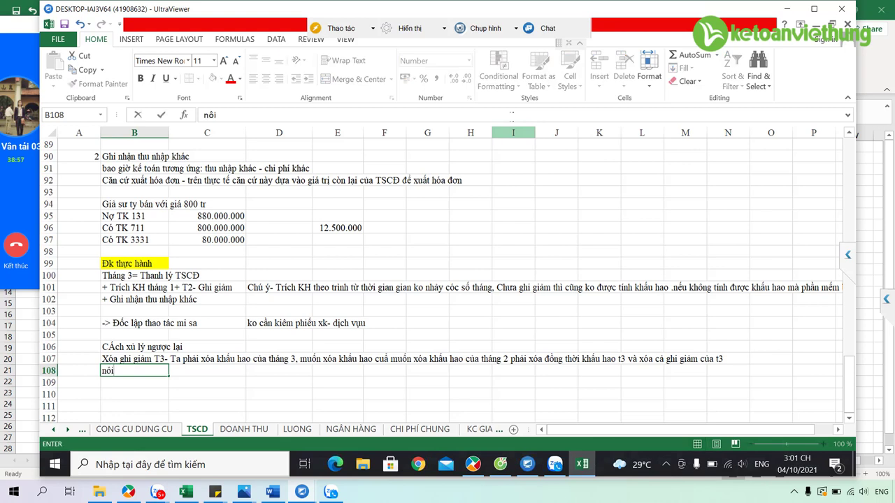
text(j du)
text(n)
text(g na)
text(of lamf sau phair xo)
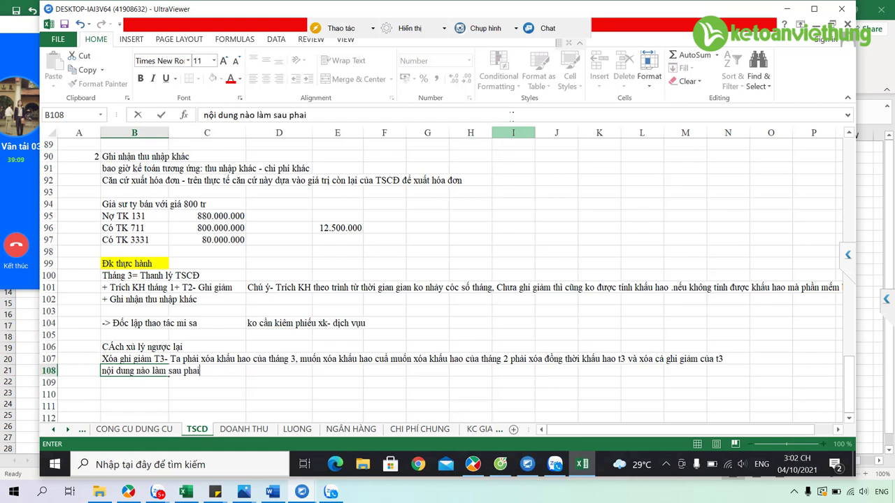
text(as truwowcs vaf xoas theo laanf luwowtj)
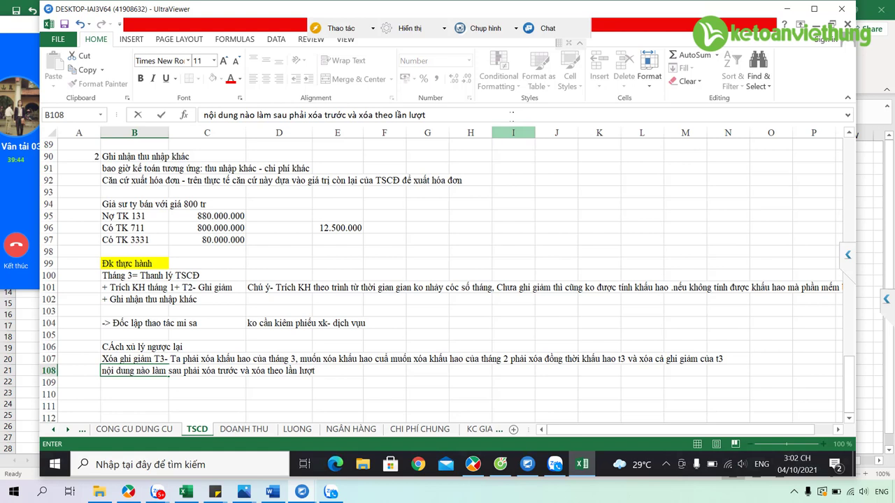
key(Return)
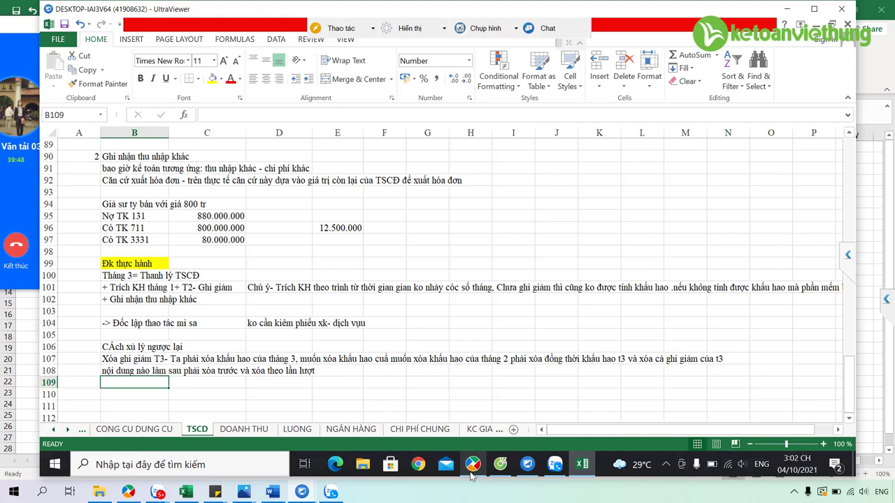
Switch to MISA SME.NET, then unpost and delete the asset disposal voucher 0000012 "Nhượng bán, thanh lý", confirming the deletion.
mouse_move(473, 465)
click(488, 414)
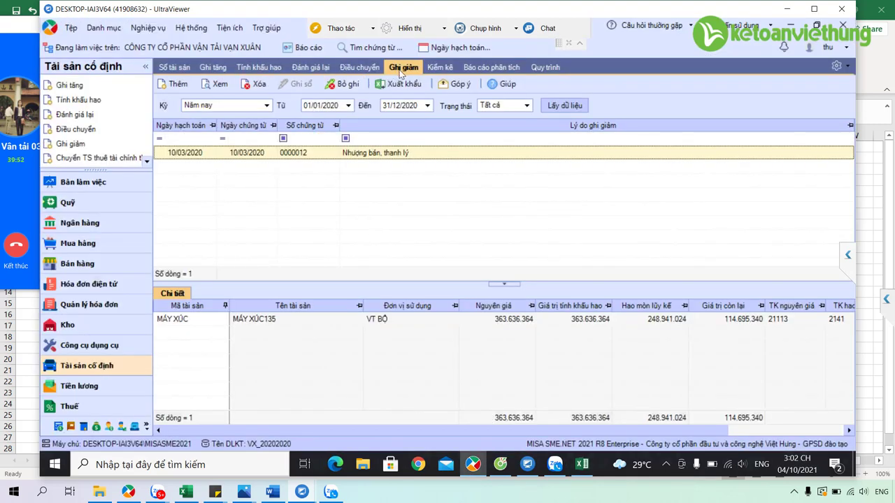
click(343, 87)
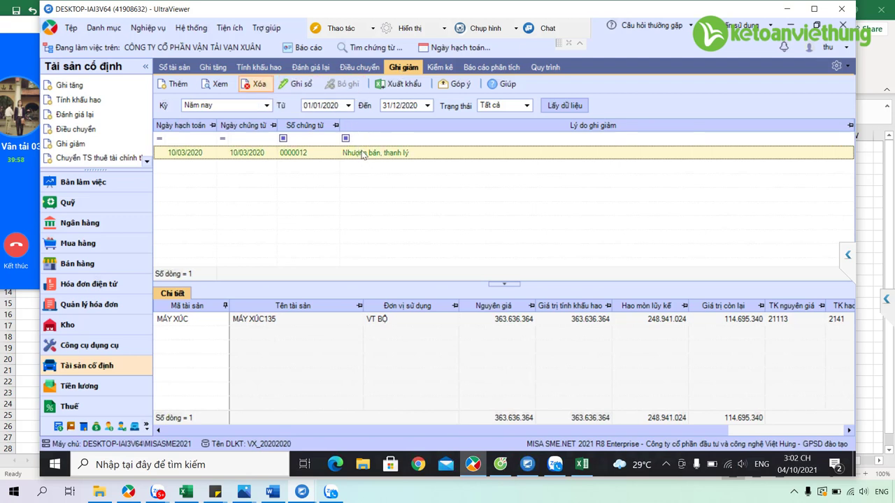
click(260, 85)
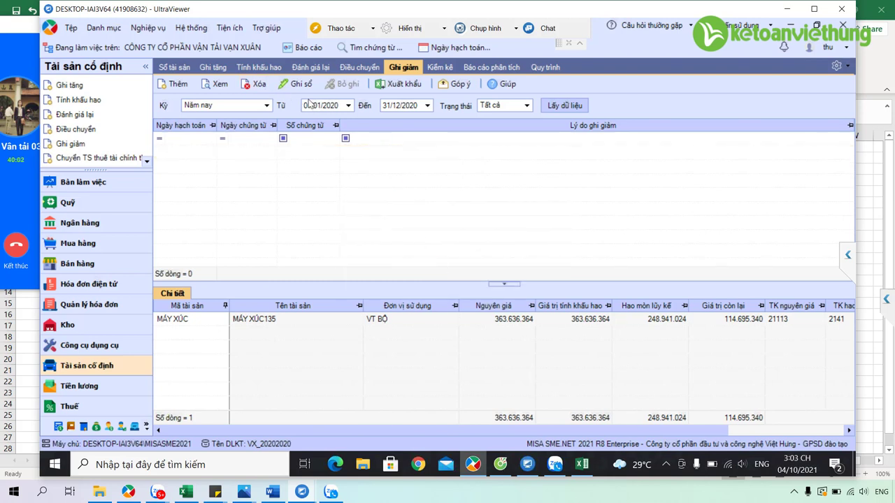
click(463, 288)
Unpost the February 2020 depreciation voucher KH00007 and post it again.
click(273, 68)
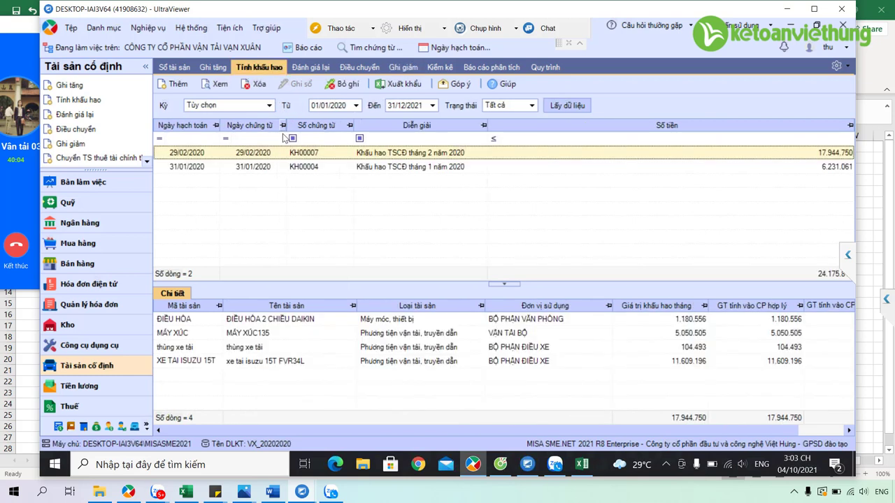
click(342, 84)
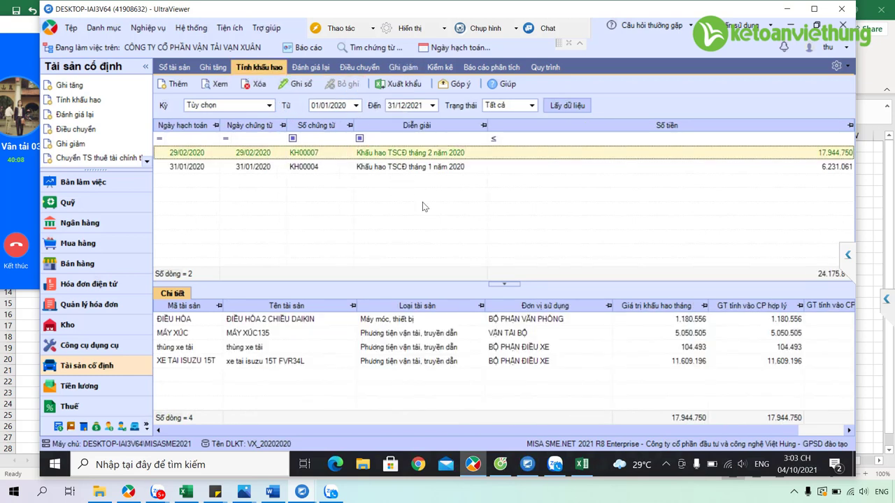
click(294, 85)
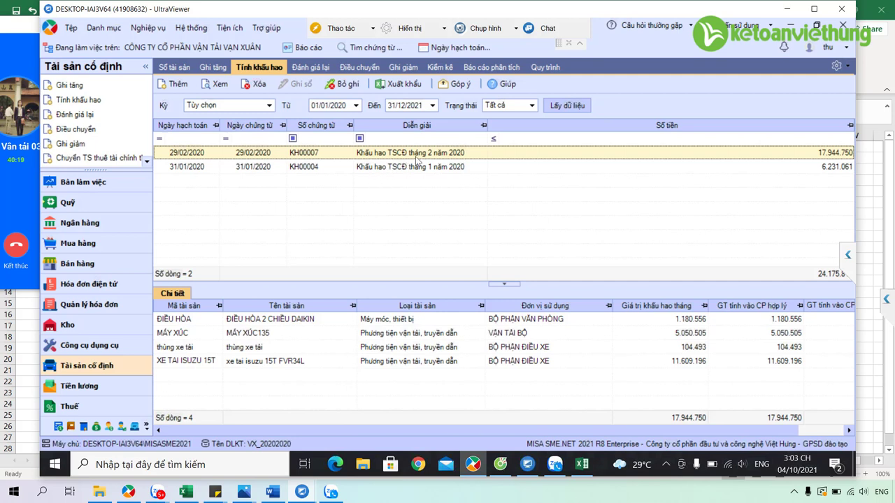
Unpost and delete the January and February 2020 depreciation vouchers KH00004 and KH00007 together.
click(411, 70)
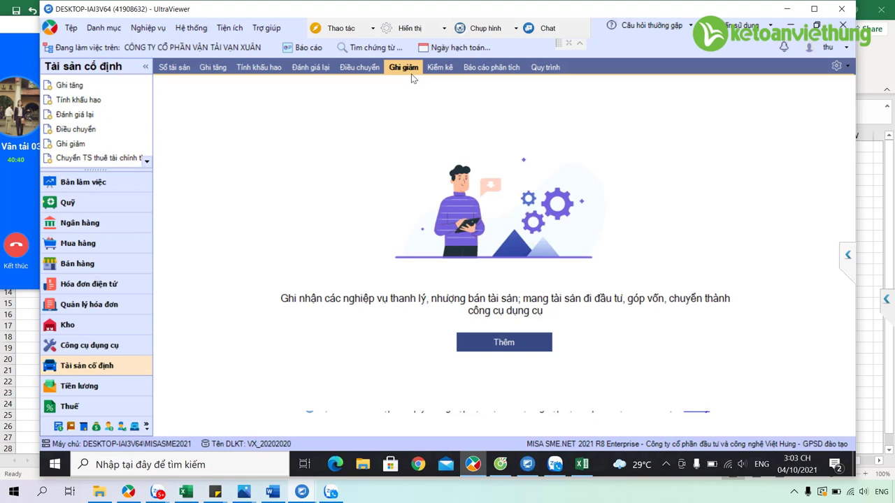
click(252, 68)
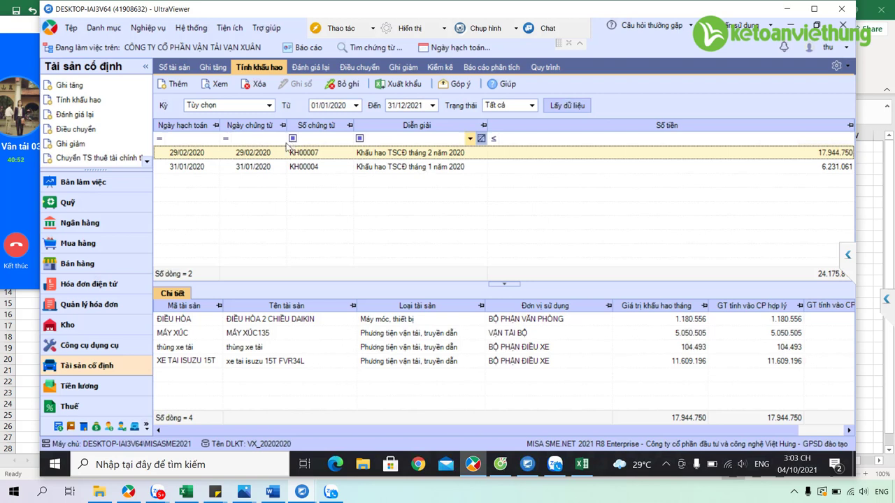
click(253, 169)
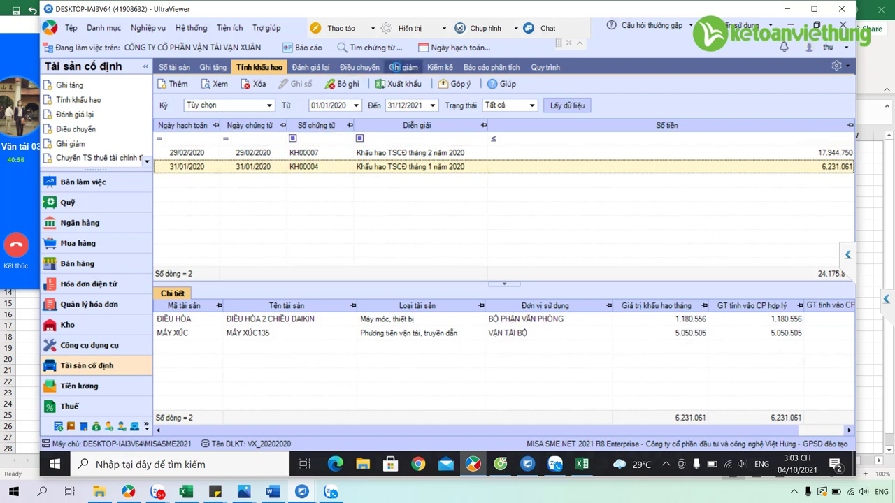
click(396, 67)
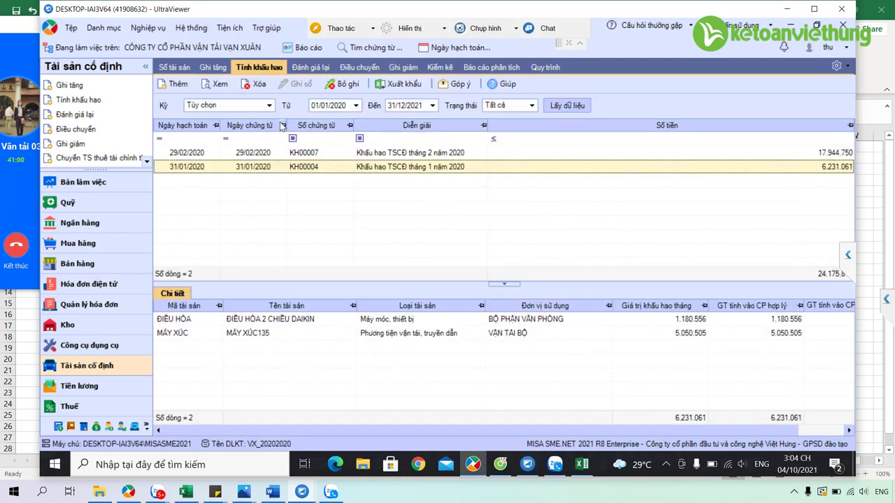
key(ctrl+a)
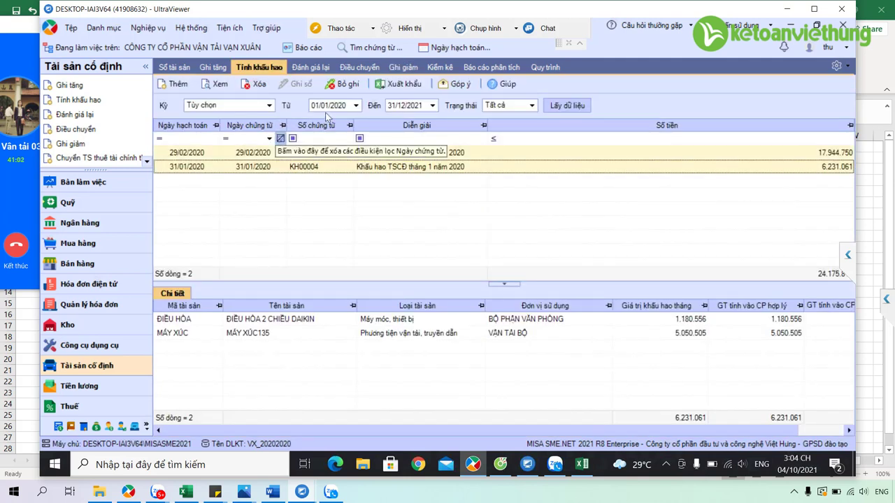
click(347, 83)
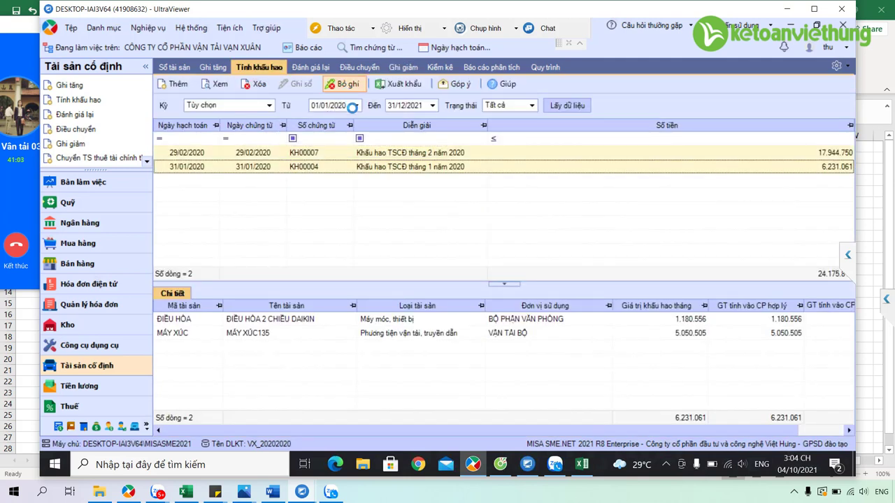
click(260, 87)
click(471, 288)
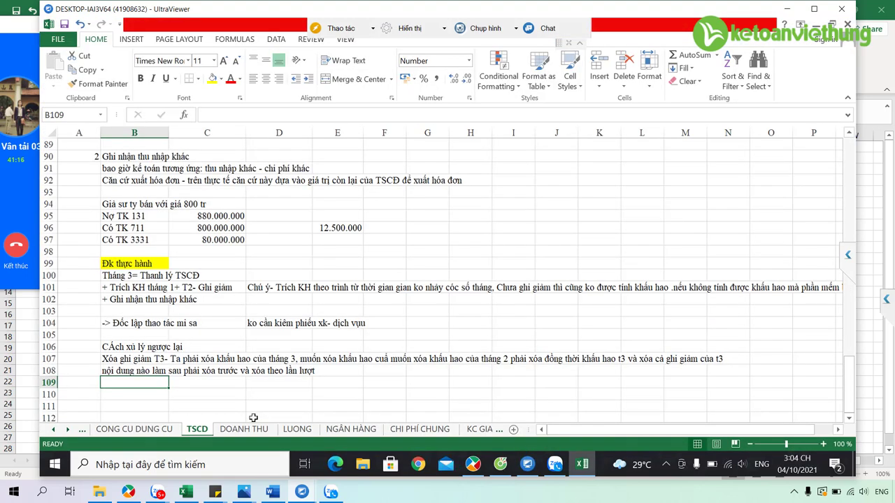
In Excel cell B109, begin the note "Còn lại các tháng mà không bị liên quan điến ghi giảm, đánh giá lại .... Ctra".
text(Còn lại ca)
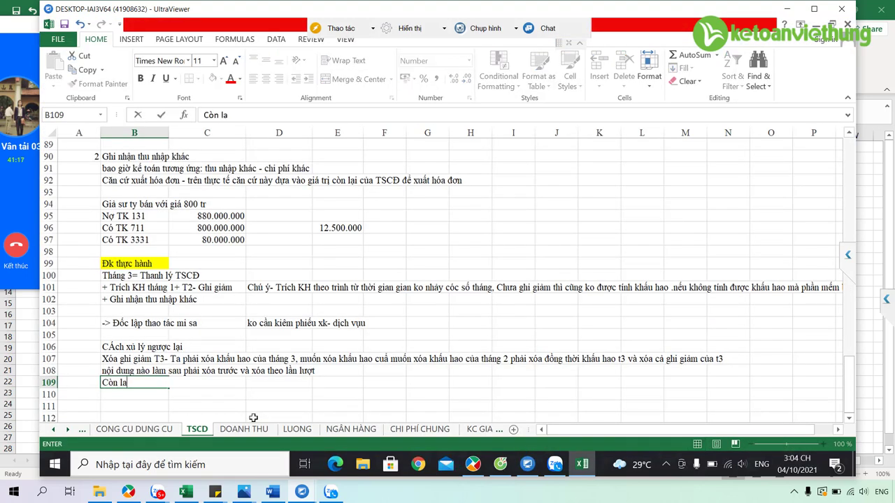
text(c tháng)
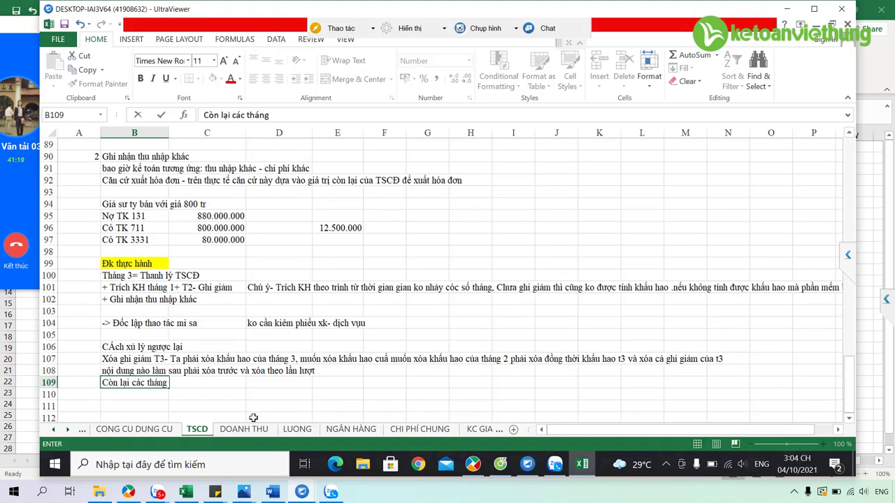
text( mà không b)
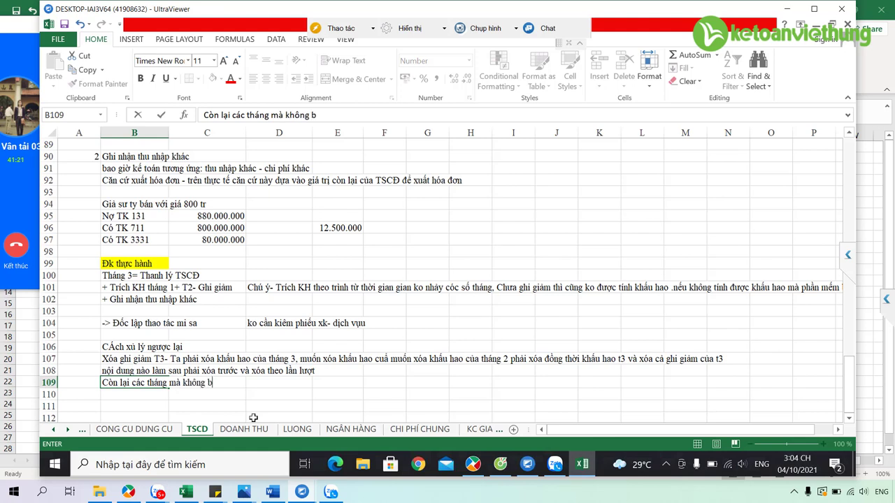
text(ị liên quan điển gia)
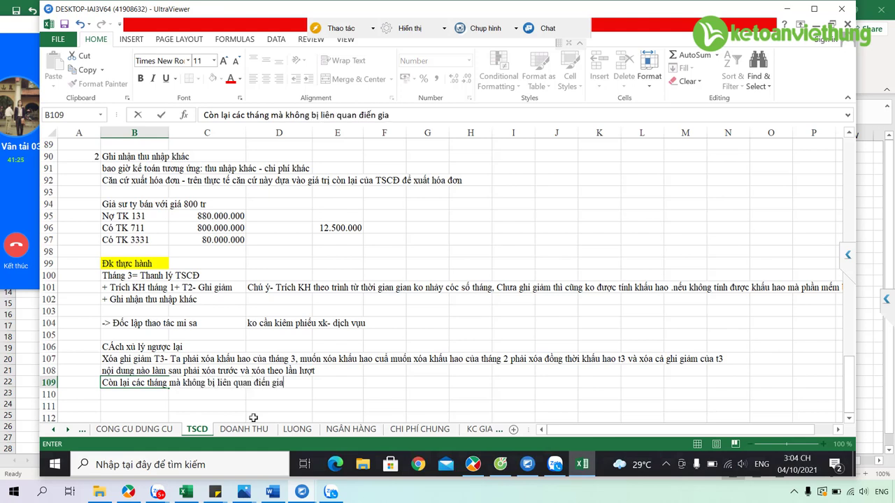
text( giảm, đánh la)
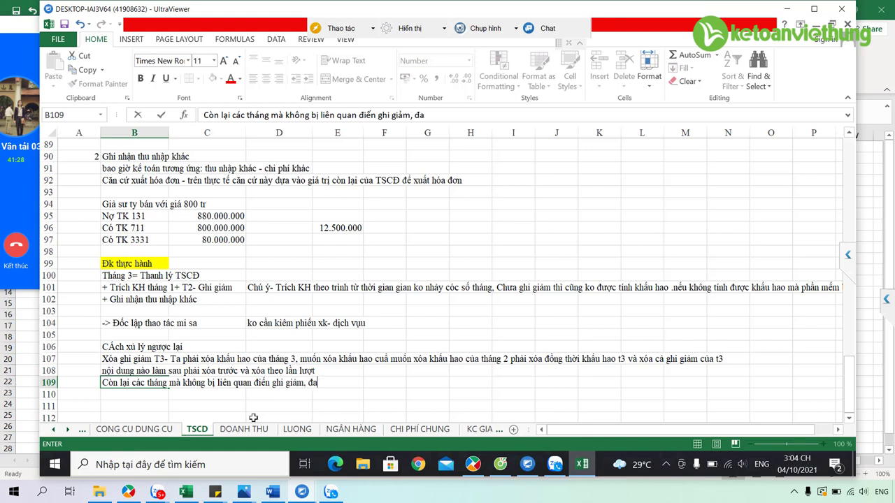
key(BackSpace)
key(BackSpace)
text(giá lại .... Ctra)
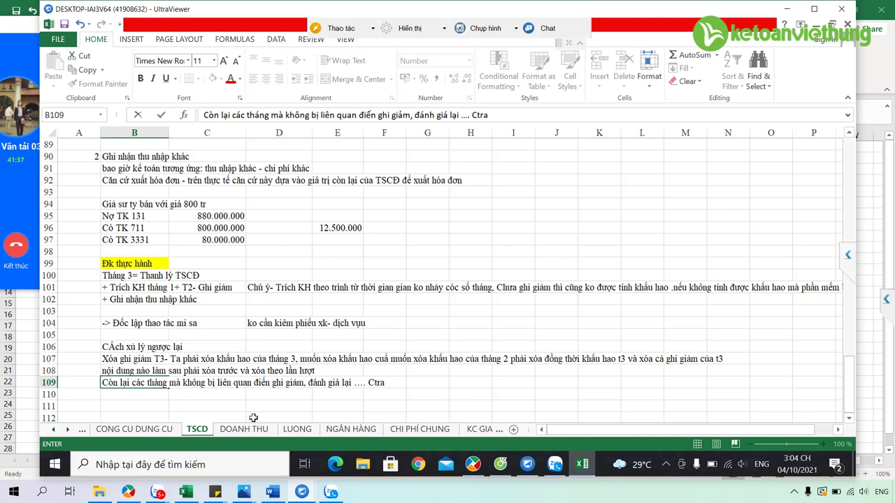
Complete the B109 note with "+ Xóa là mất hết toàn bộ các tháng tính khấu hao".
text(+)
text( Xóa là ma)
text(t hết toàn bộ các tháng)
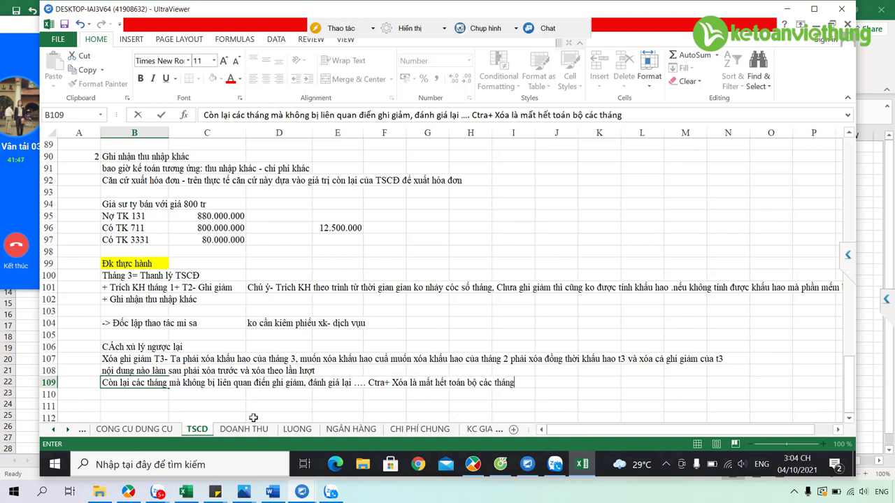
text( tinh khaấu hao)
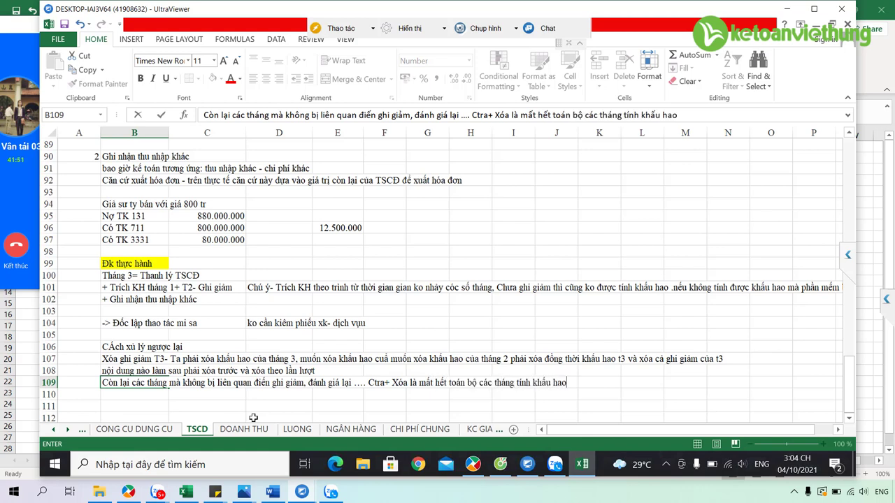
key(Return)
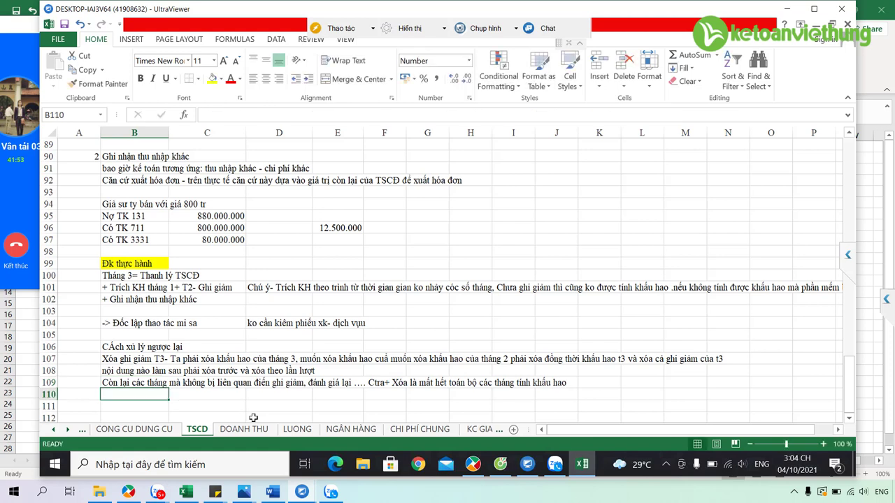
Enter the homework note "Về nhà: Tự thực hiện toàn bộ quá trịnh Khấu hao và Thanh lý" in cell B111.
key(Return)
text(Về nhà)
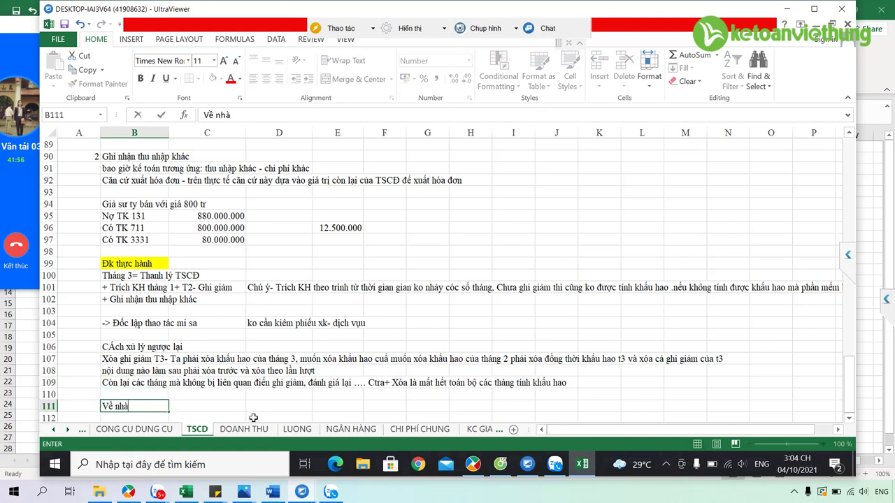
text(: Thư)
key(BackSpace)
key(BackSpace)
text(ưc)
key(BackSpace)
key(BackSpace)
text(ự thưc)
key(BackSpace)
key(BackSpace)
text(ực hiện toàn bộ )
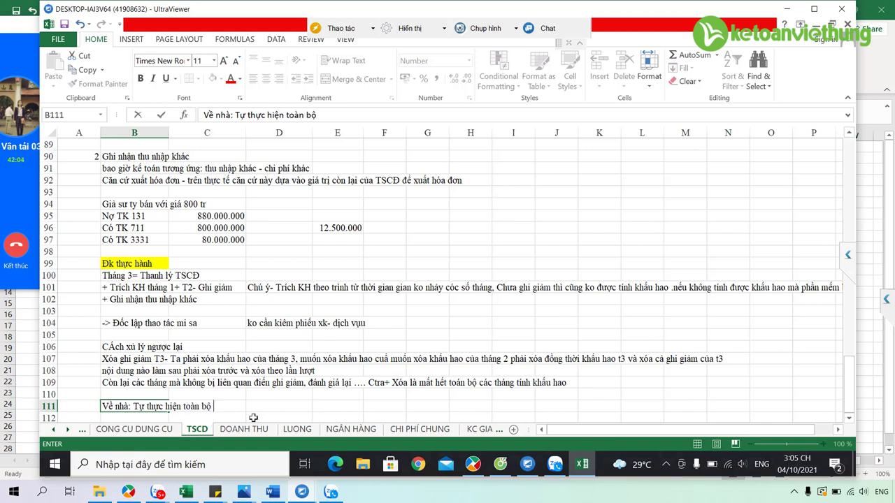
text(quá trịnh Khấu hao và T)
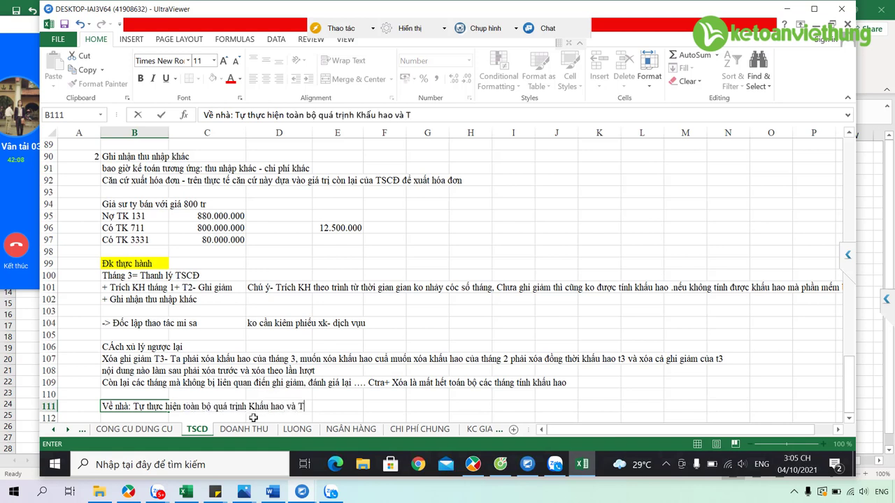
text(hanh lý)
key(Return)
key(Return)
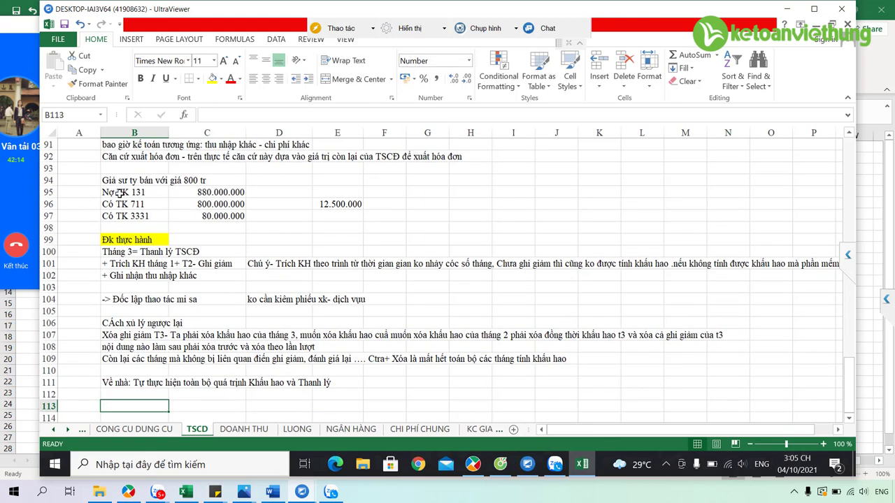
Copy the account entries Nợ TK 131, Có TK 711 and Có TK 3331 from B95:B97 to cell B113.
drag(120, 193, 222, 220)
drag(125, 193, 132, 216)
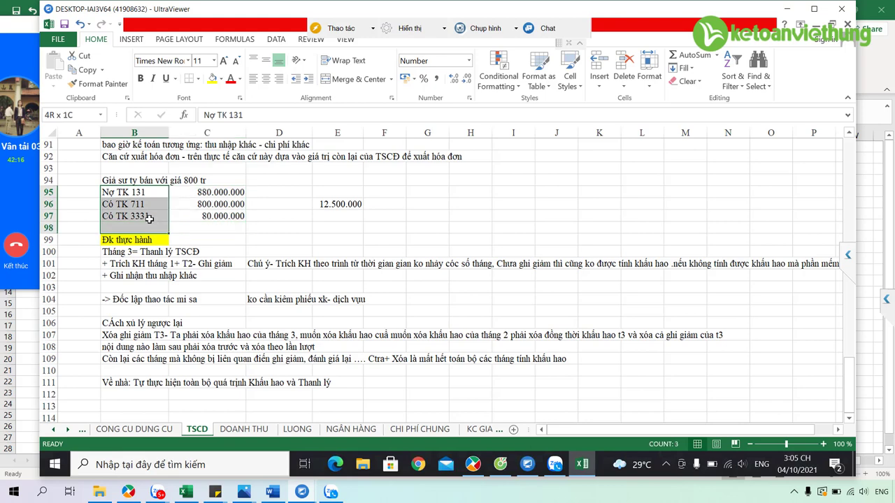
key(ctrl+c)
key(ctrl+v)
click(126, 405)
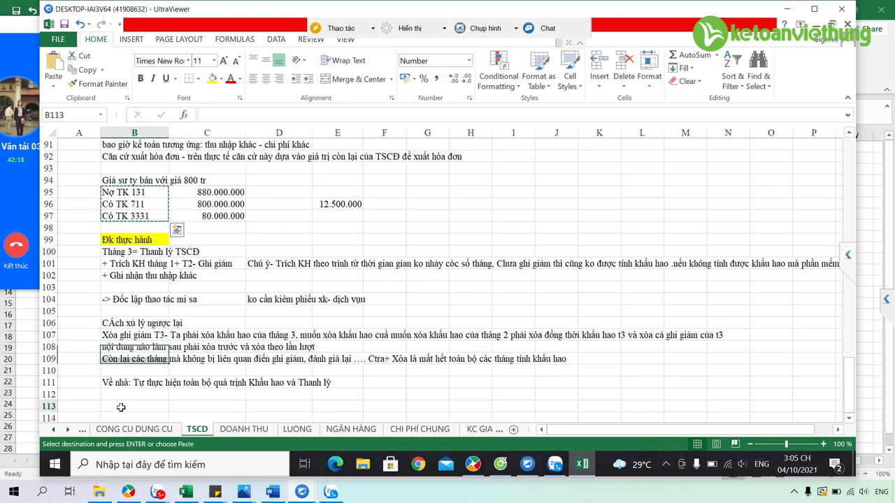
key(ctrl+v)
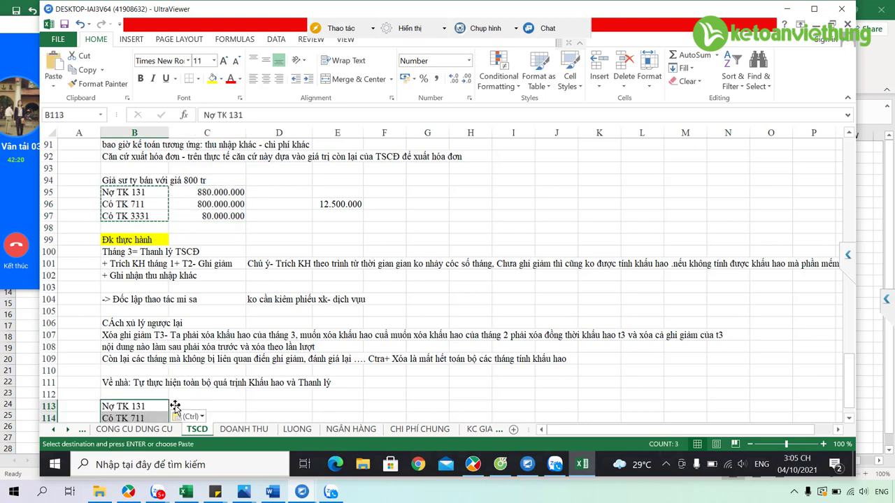
Begin a note in cell E113 with "Hoàn độc lập vde trích khấu hao - ghi giảm".
scroll(181, 404, down, 1)
click(328, 371)
text(Hoàn)
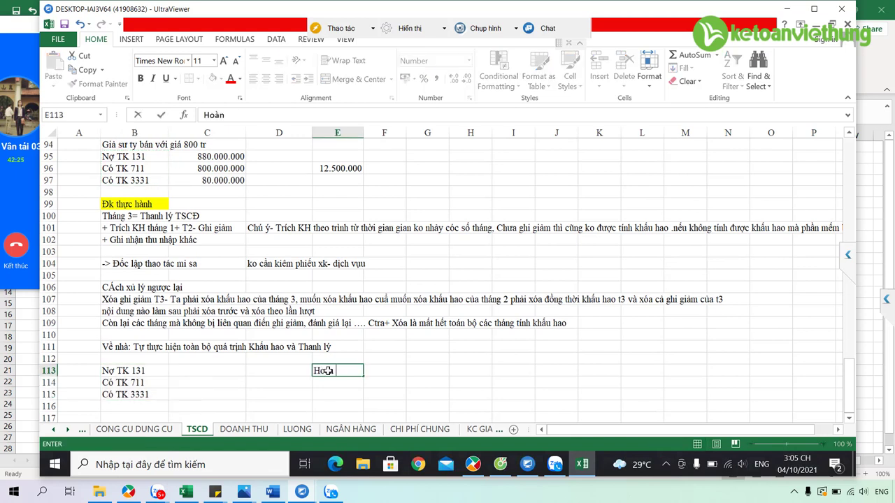
text( độc lập vde trích khấu)
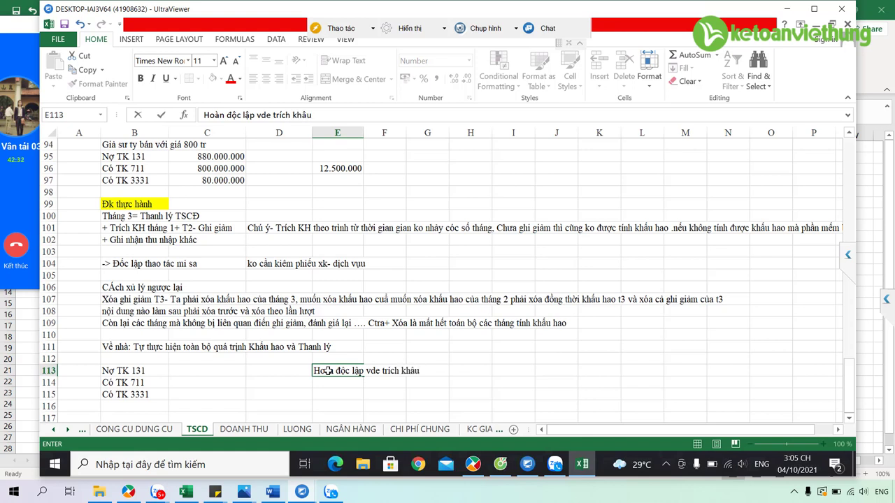
text( hao - ghi giảm )
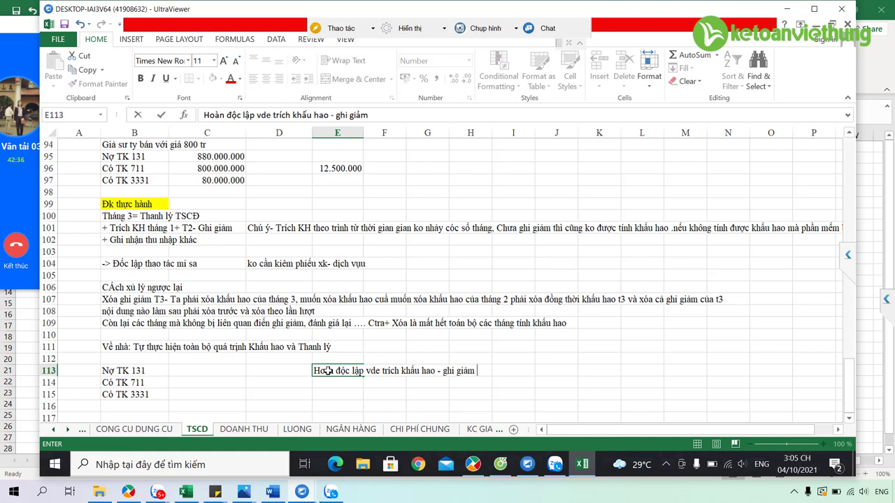
Continue the E113 note with ":Nên làm b1 trước xem giá trị còn lại của TSCĐ là bao nhiêu".
text(:Nên làm b)
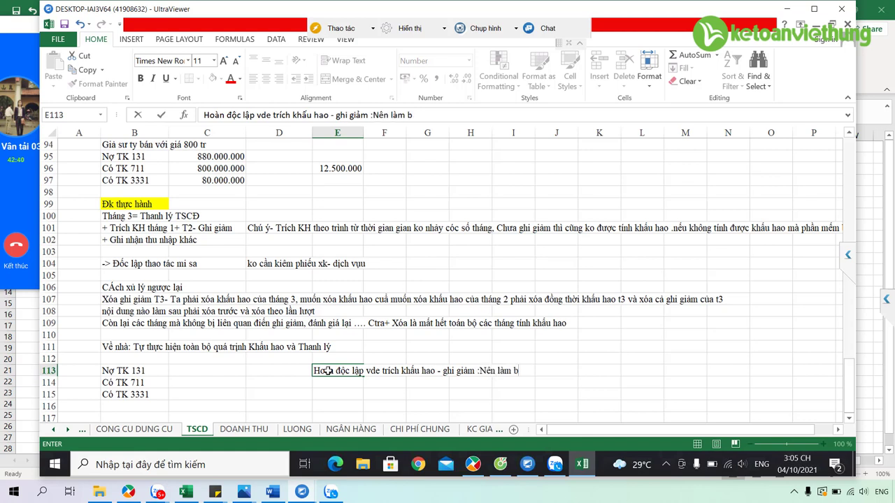
text(1 trước xem )
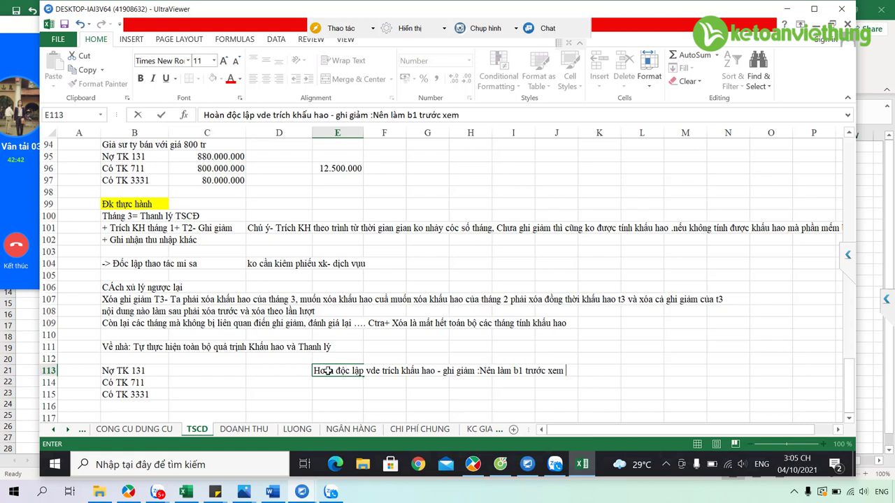
text(giá trị còn lại c)
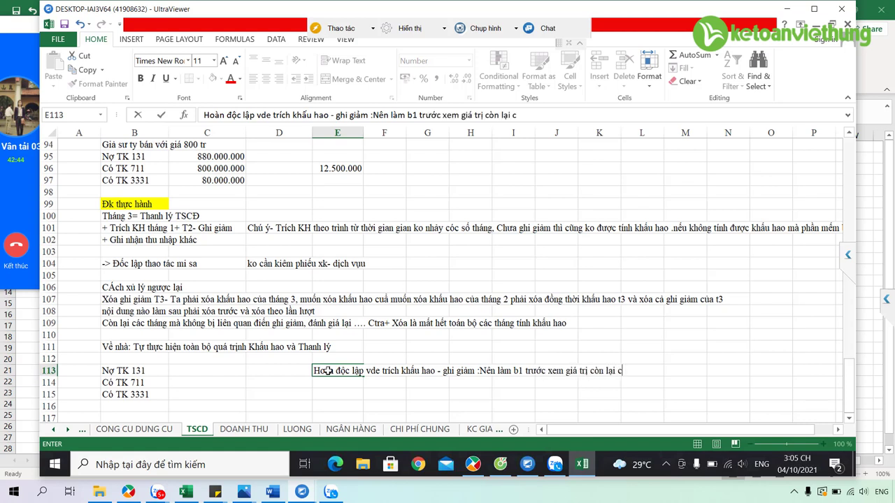
text(ủa TSCĐ là bao nhiêu)
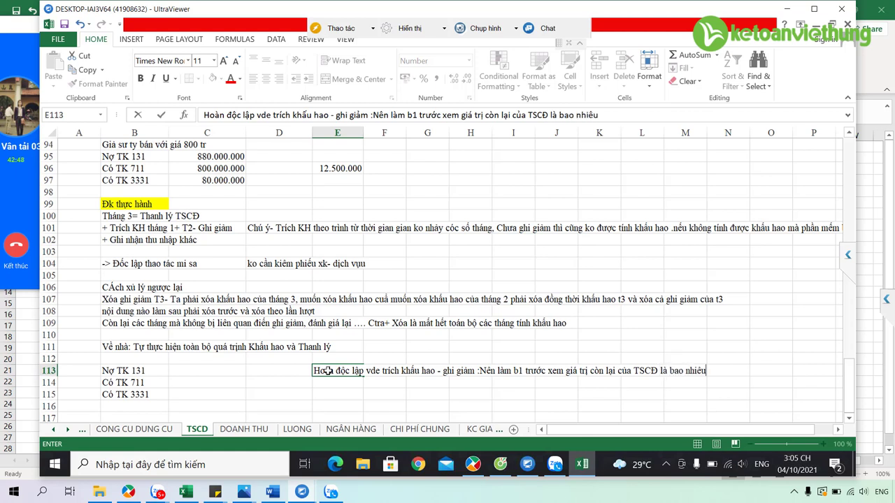
Finish the E113 note with the words "tránh xuất lỗ", correcting the mistyped ending.
text( traanĩuuả)
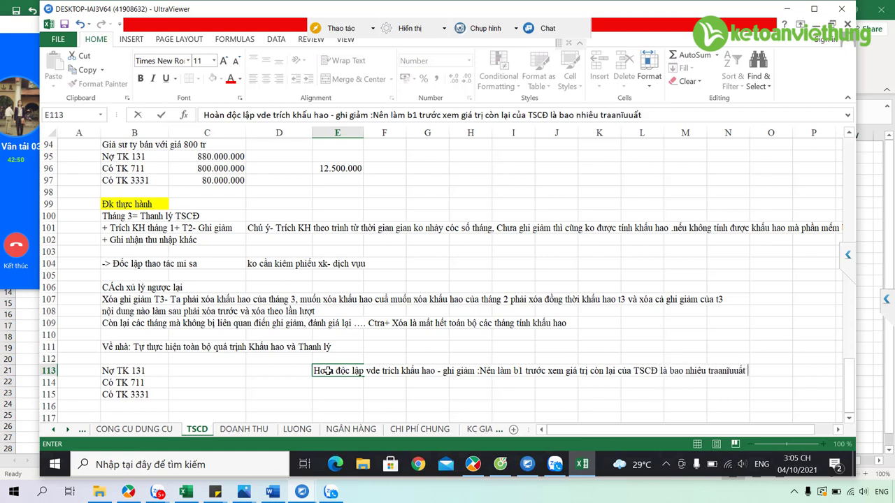
key(BackSpace)
key(BackSpace)
key(BackSpace)
key(BackSpace)
key(BackSpace)
key(BackSpace)
key(BackSpace)
key(BackSpace)
text(à)
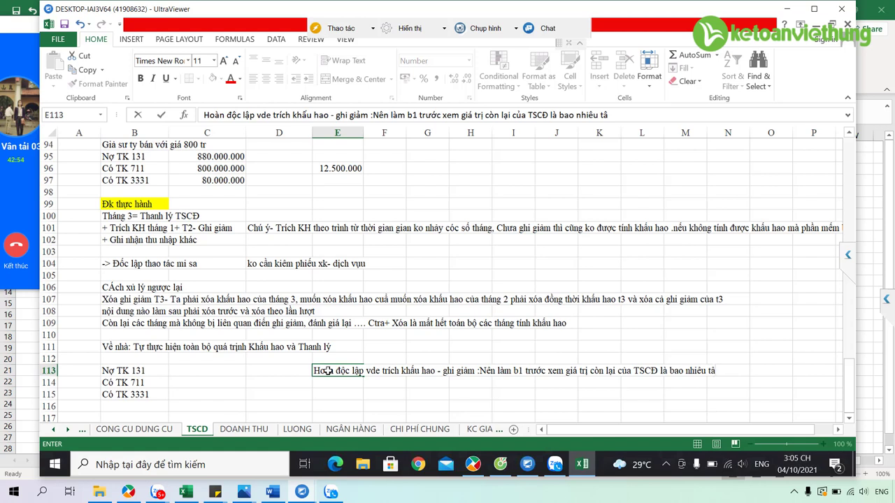
key(BackSpace)
text(ra)
key(BackSpace)
text(ánh xuất lỗ)
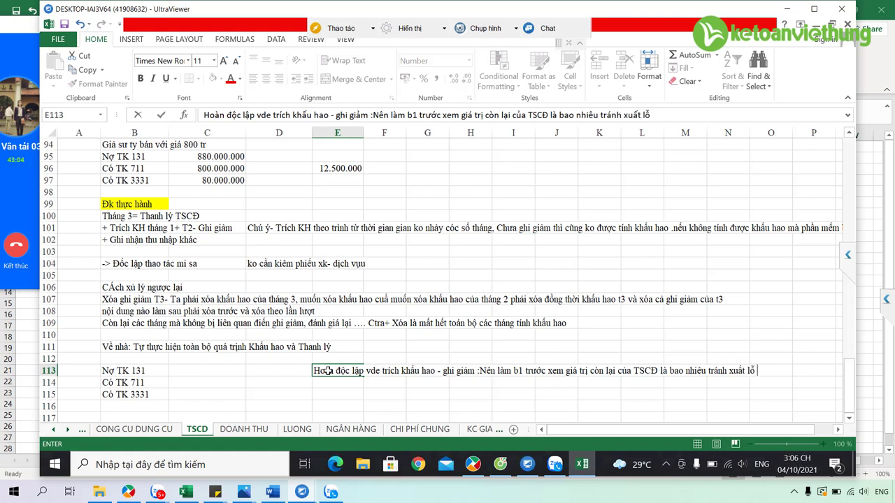
key(Return)
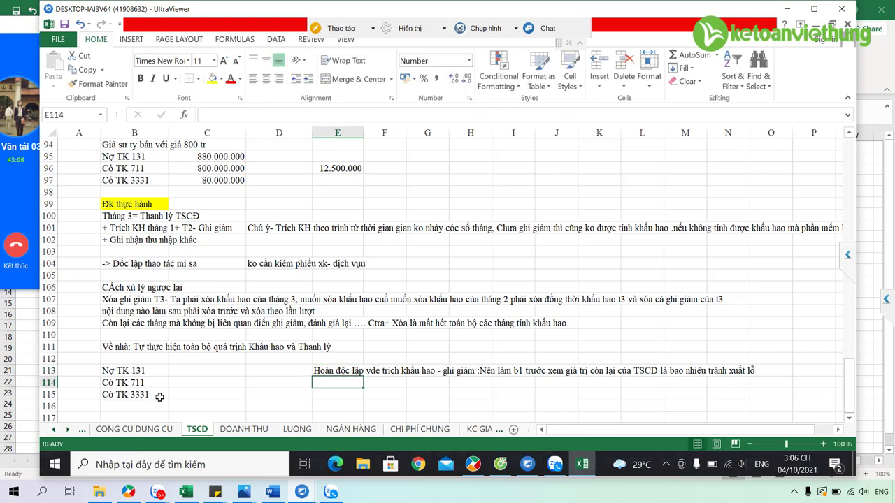
Label the copied Nợ TK 131 entry as "B2" in cell C113.
click(190, 374)
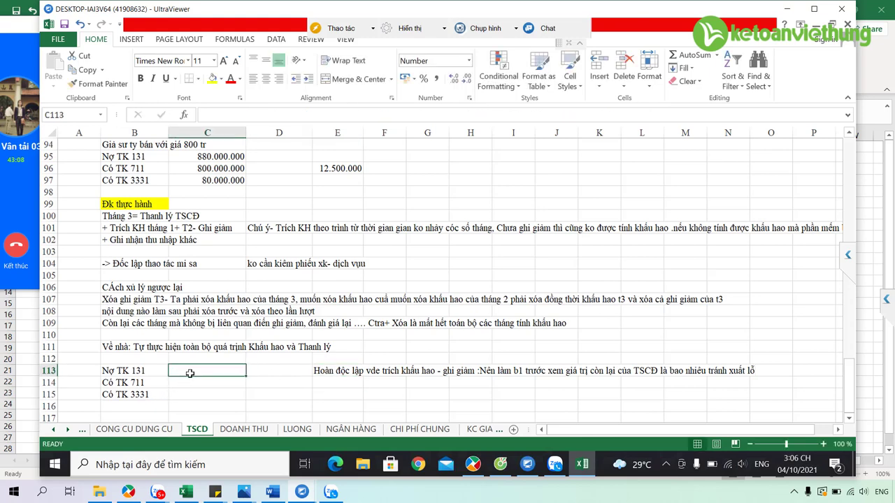
text(B2)
key(Return)
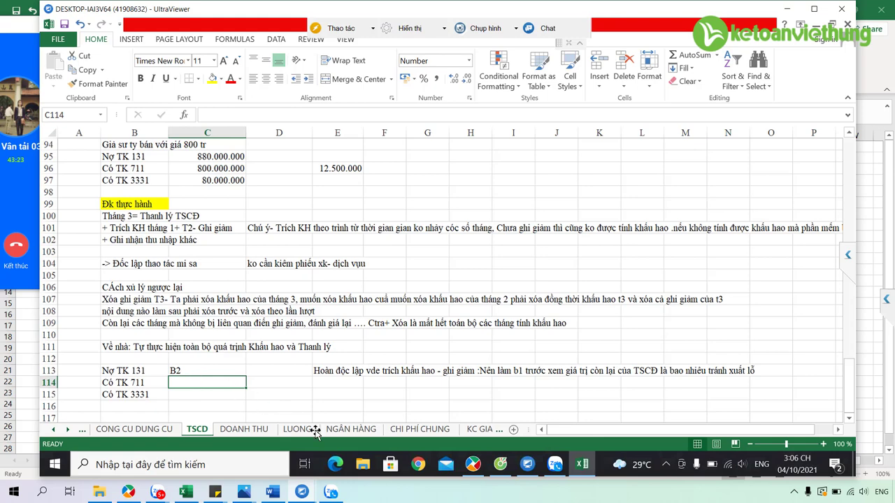
Enter the note "Đối chiếu TSCĐ- Sau" in cell B118, below the copied account entries.
scroll(166, 398, down, 2)
click(123, 353)
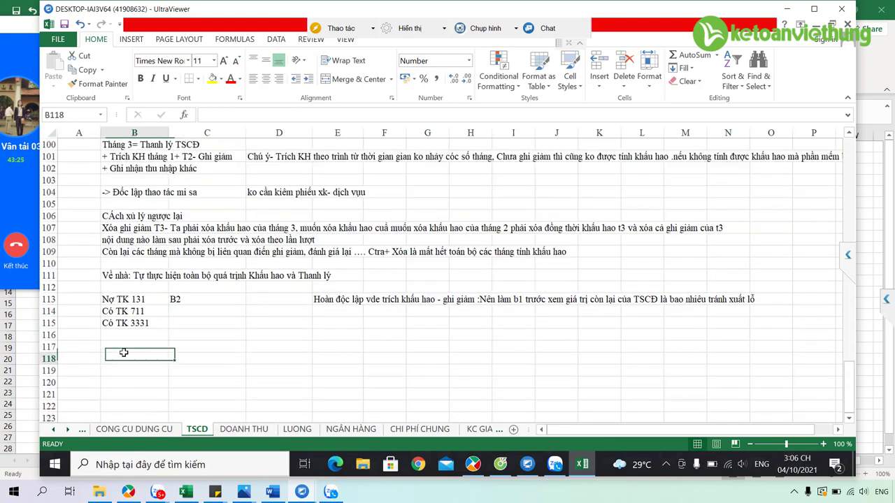
text(Đối chiếu TSCĐ- Sau)
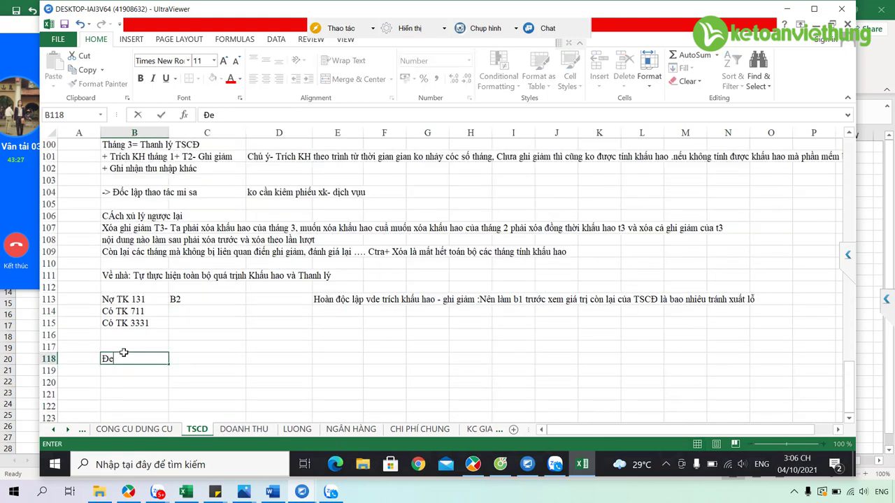
click(105, 349)
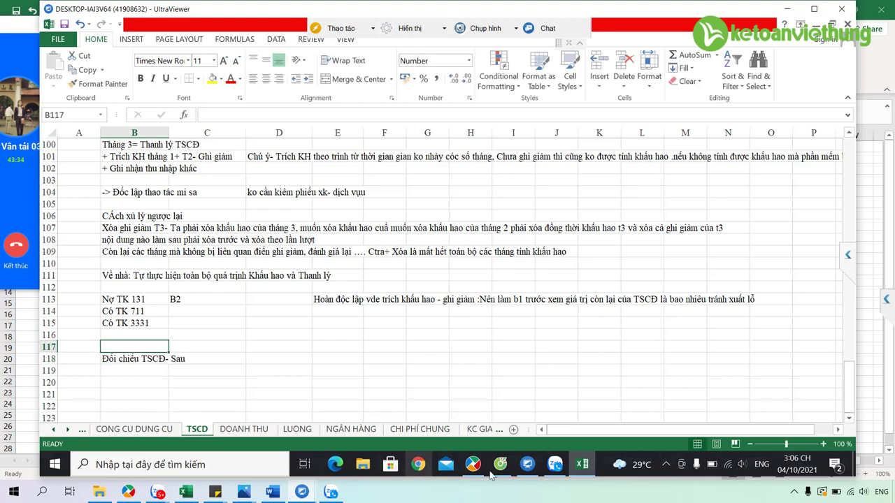
Switch to the Cốc Cốc browser to view the disposal invoice for the SK 135 excavator.
mouse_move(499, 467)
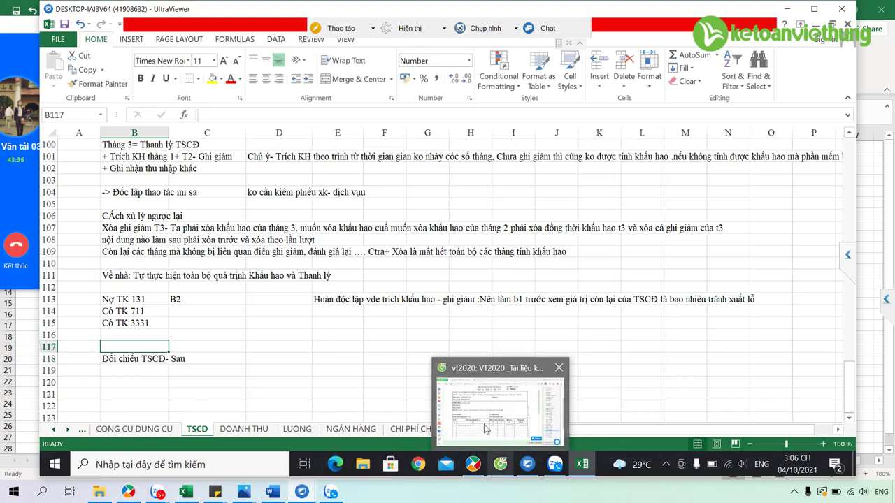
click(484, 424)
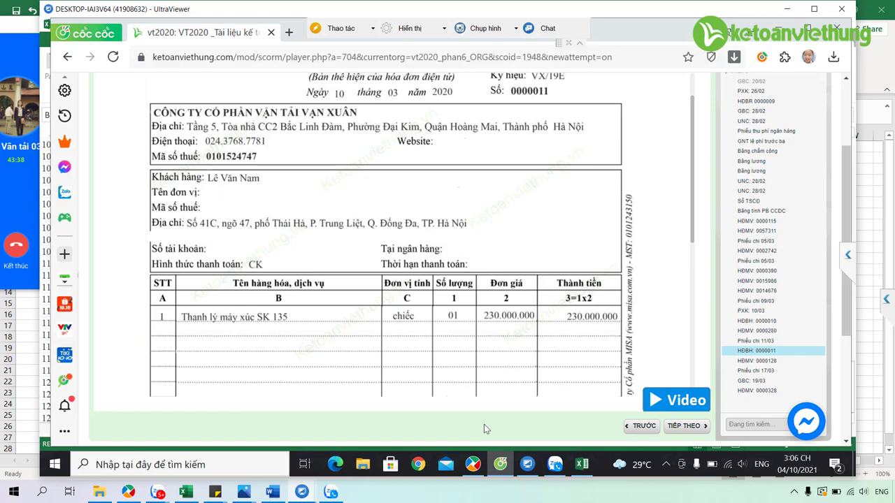